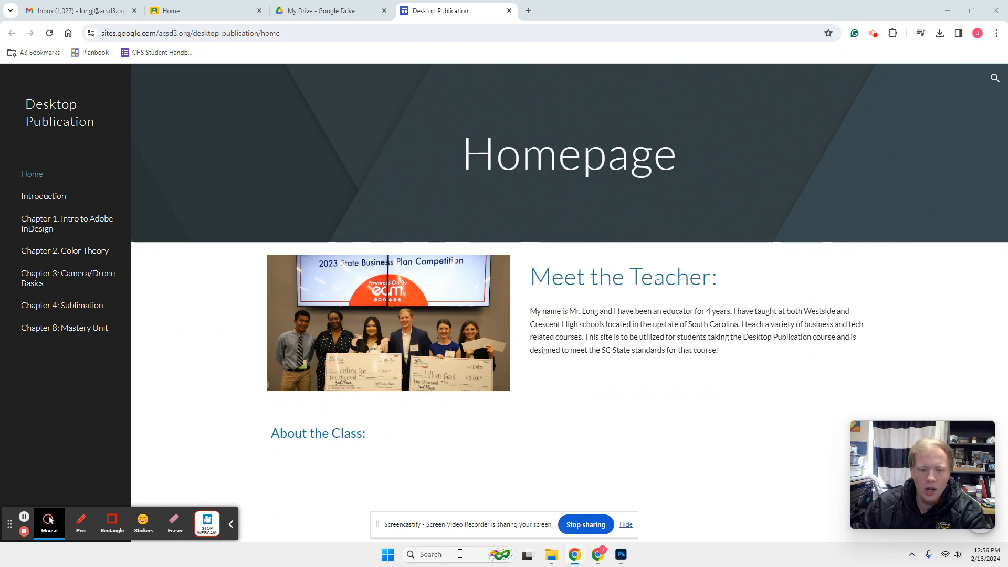
- Switch to Adobe Photoshop and go to its home screen
click(387, 554)
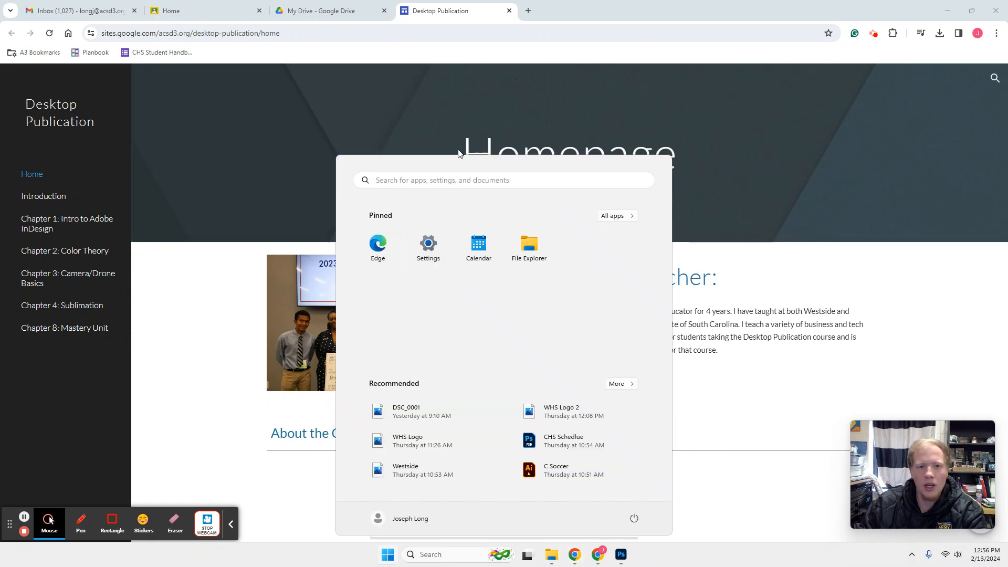
click(463, 182)
text(photo)
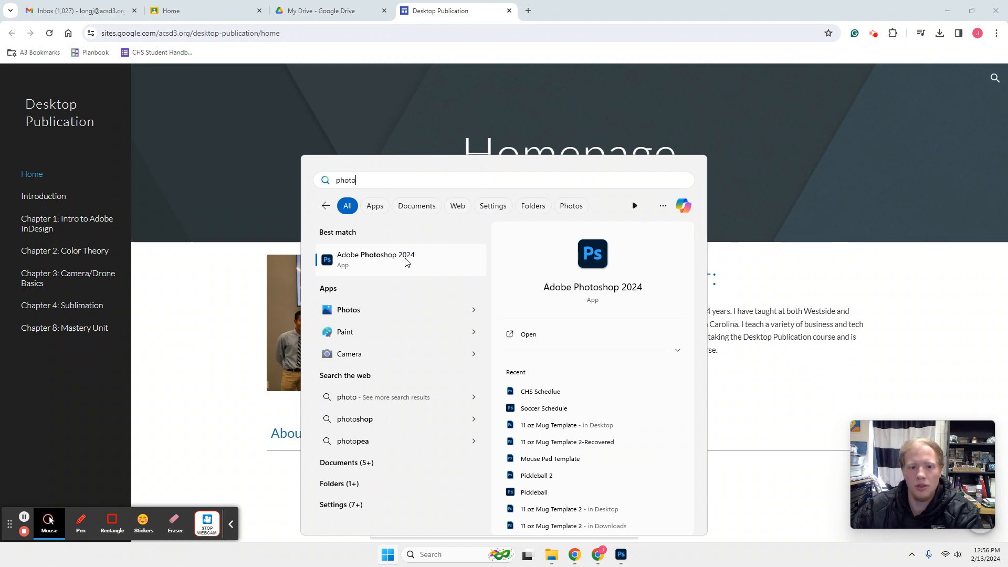
click(620, 557)
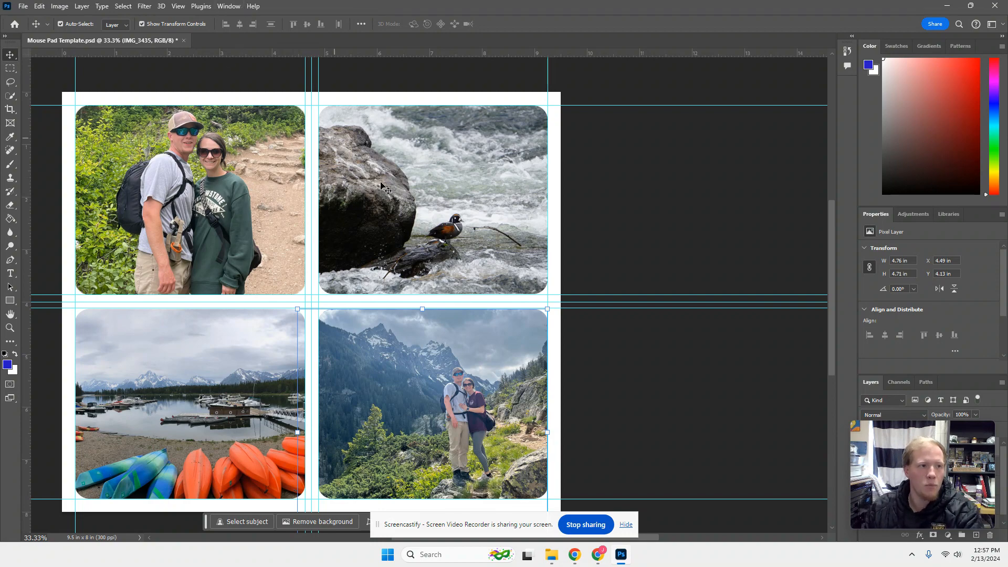
click(14, 24)
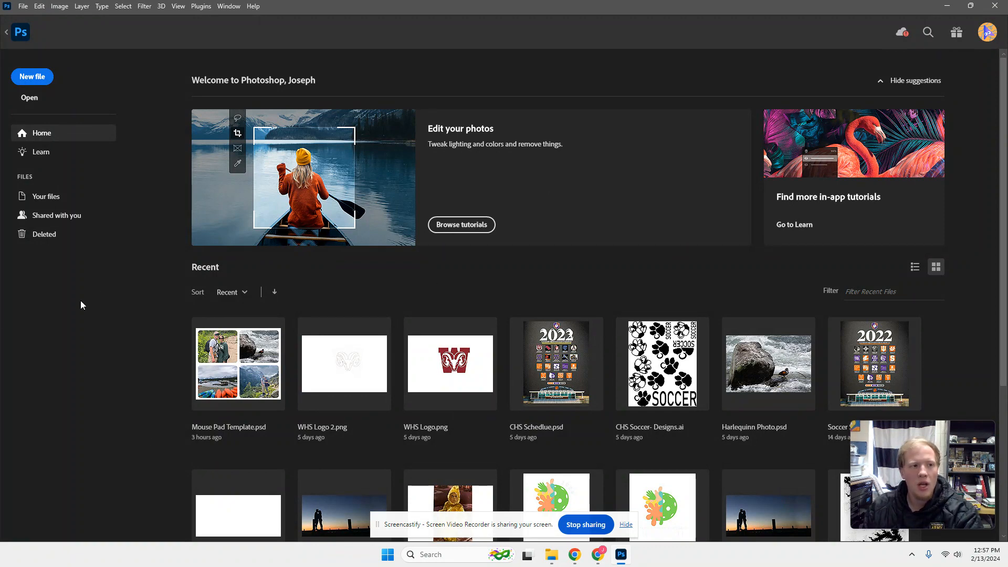
- Create a new 9.5 x 8 in document named Mouse Pad at 300 pixels/inch in CMYK Color with a white background
click(28, 78)
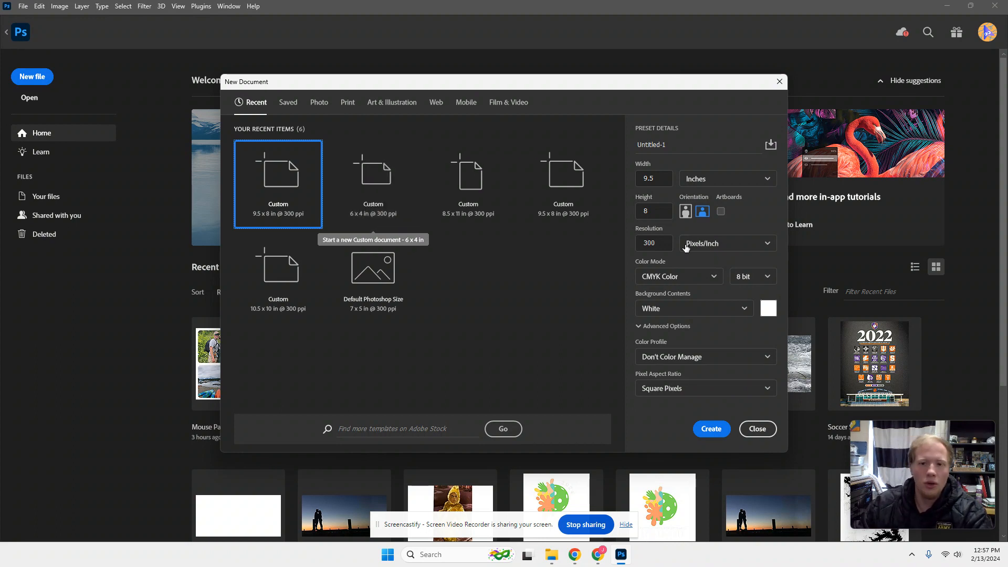
click(657, 180)
double_click(649, 178)
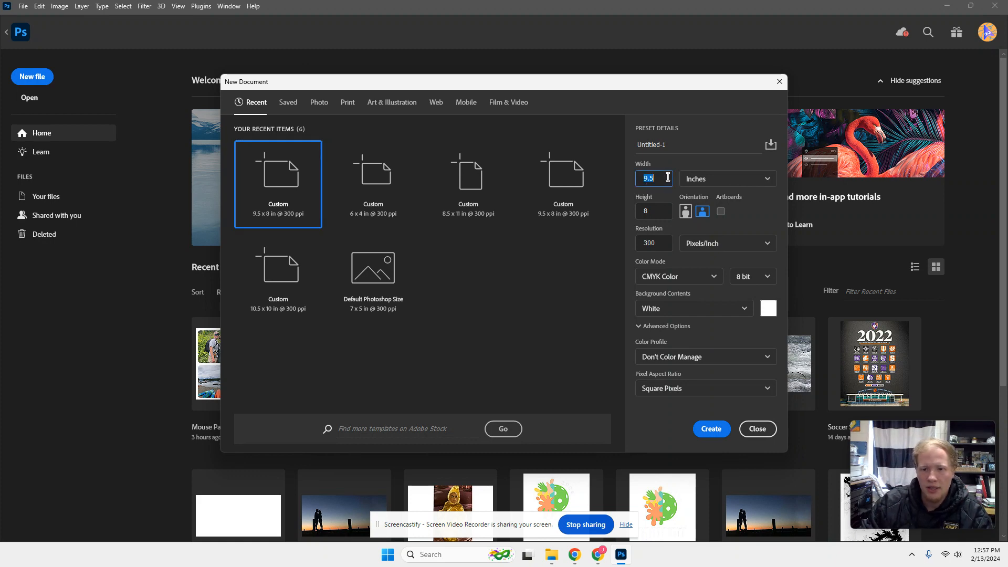
drag(674, 144, 625, 142)
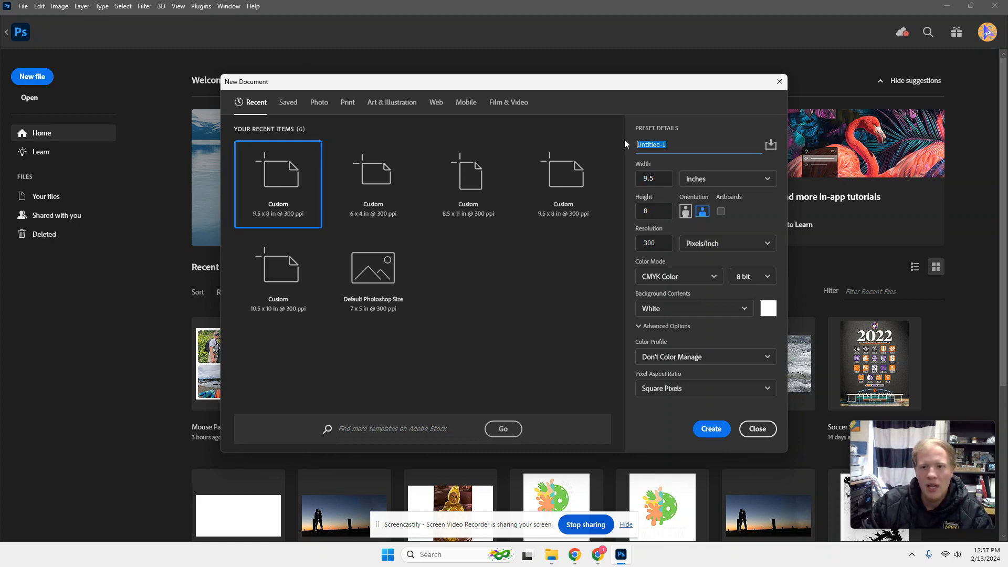
text(Mouse PAd)
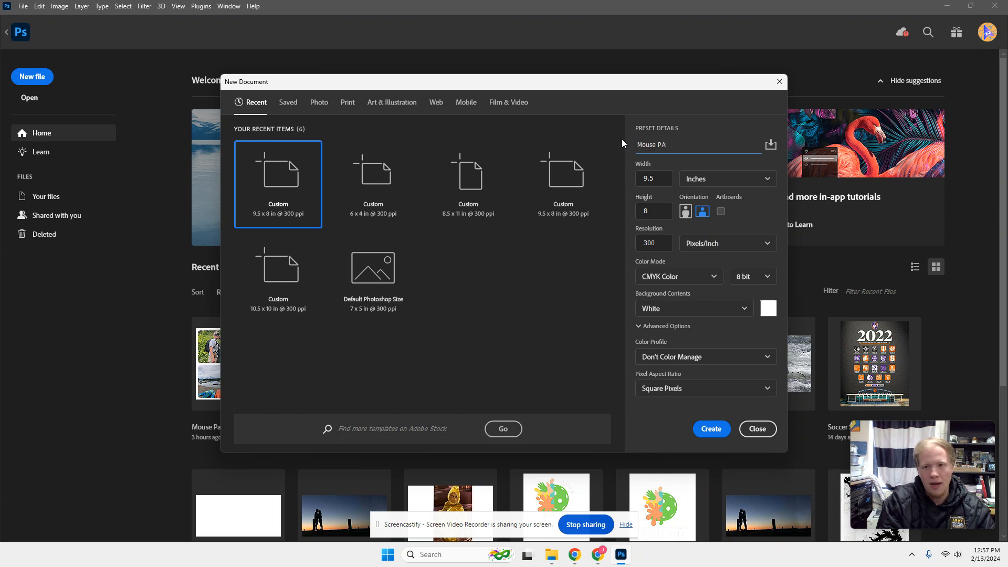
key(BackSpace)
key(BackSpace)
text(ad)
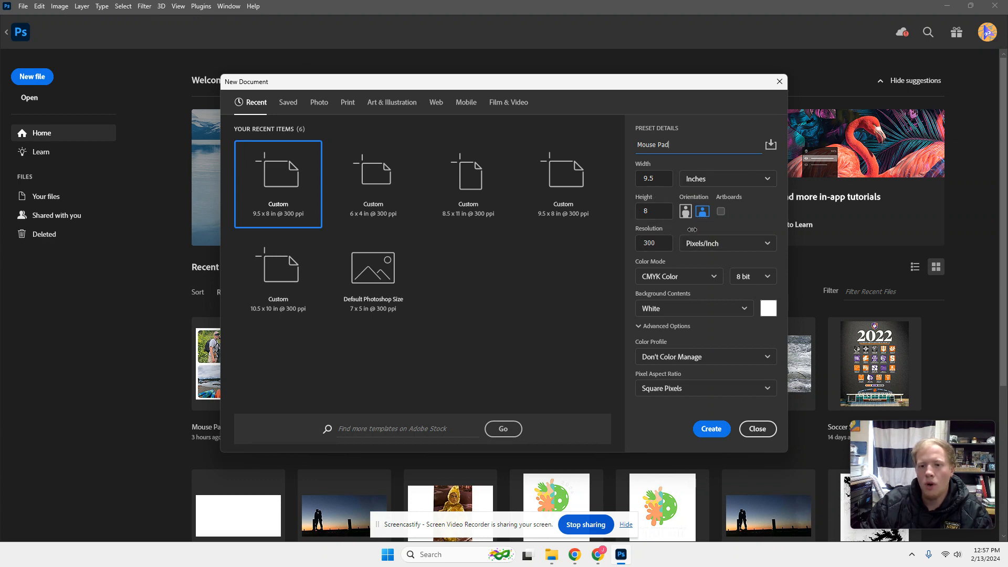
click(651, 277)
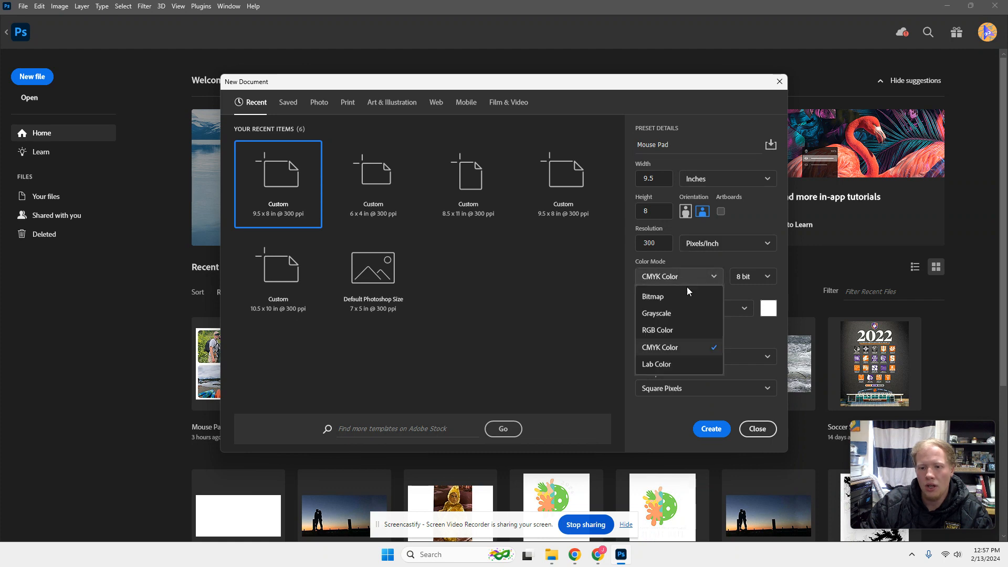
click(670, 348)
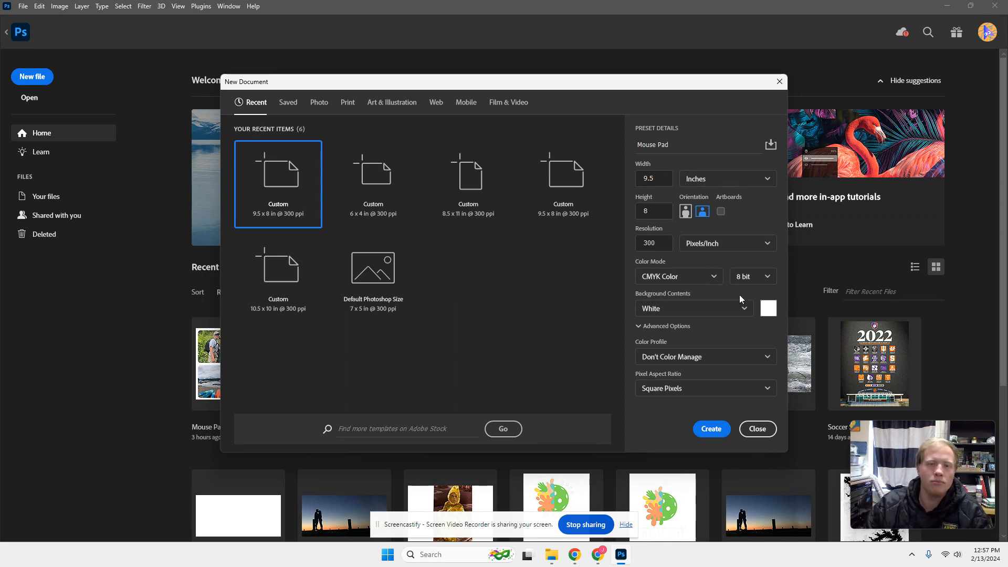
click(720, 434)
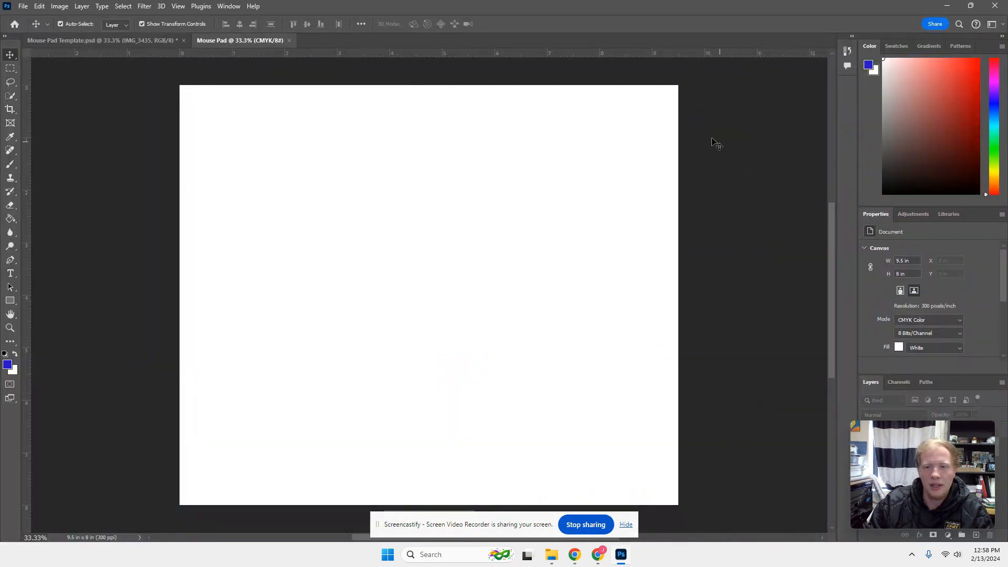
click(625, 524)
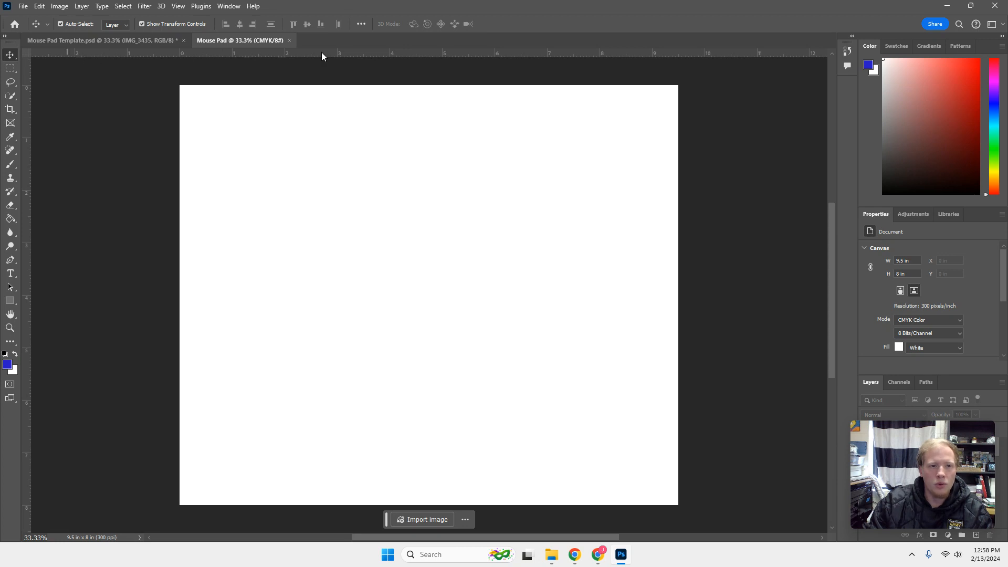
- Turn the rulers off and back on
click(177, 6)
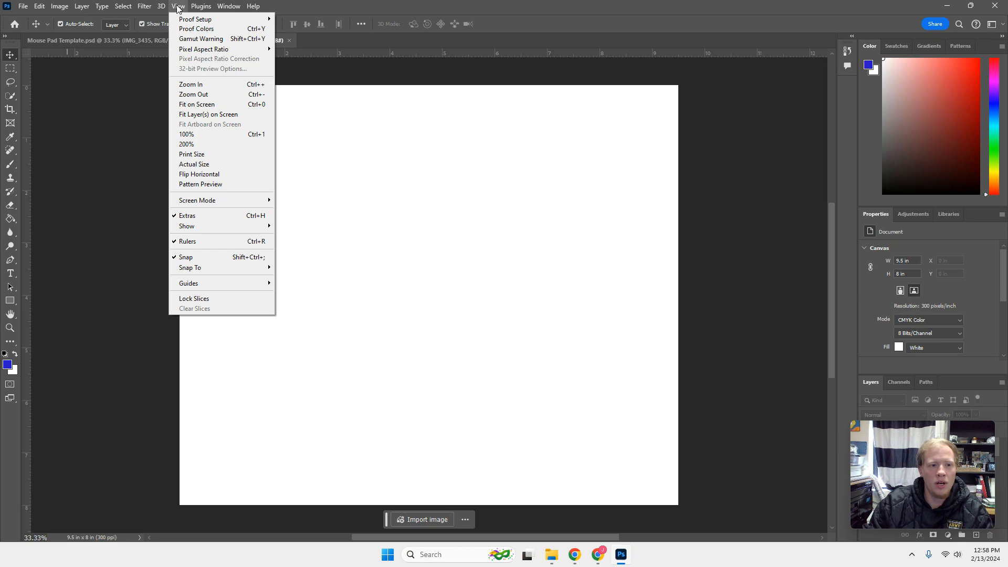
click(194, 241)
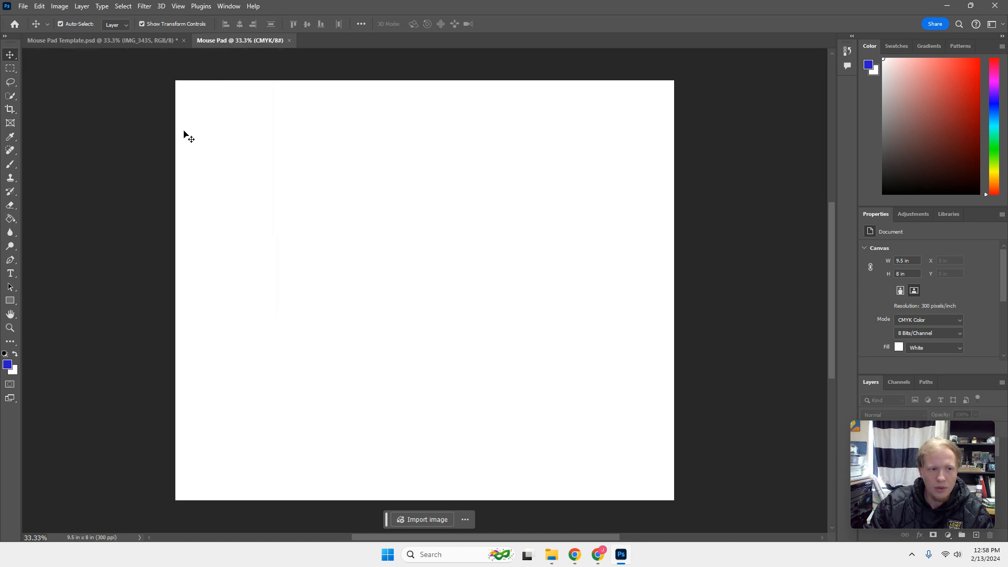
click(181, 6)
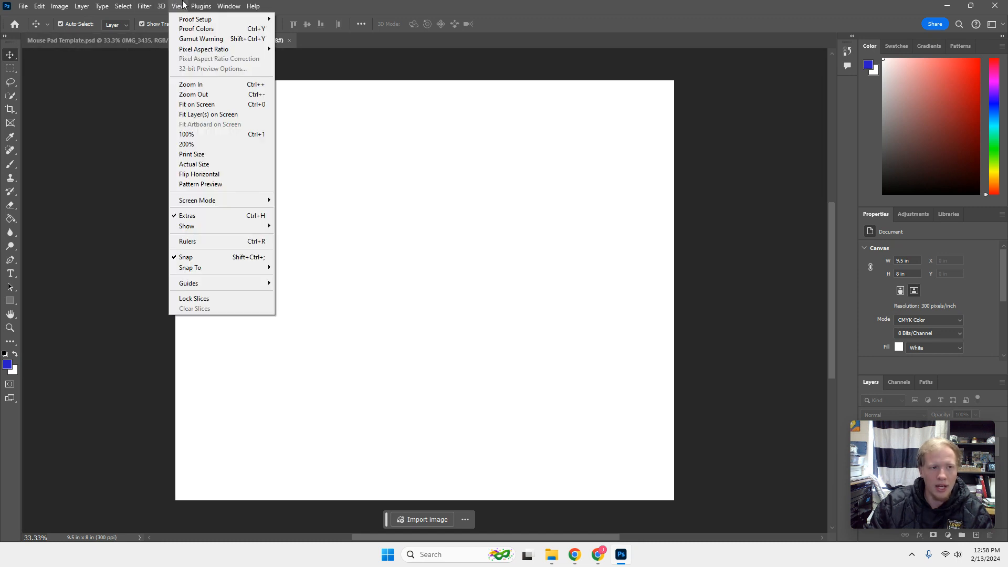
click(185, 241)
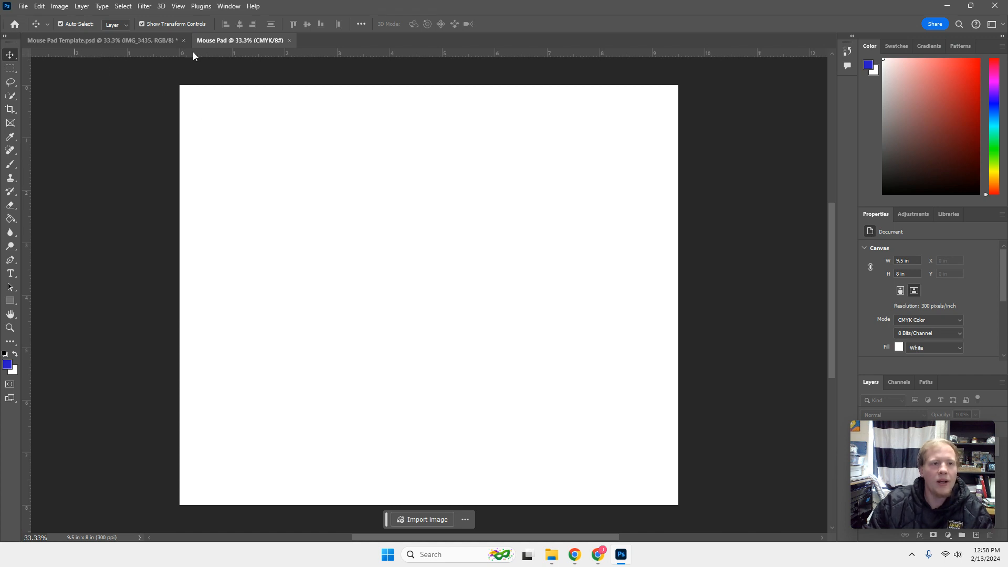
- Add a vertical guide at 50% of the canvas width
click(178, 6)
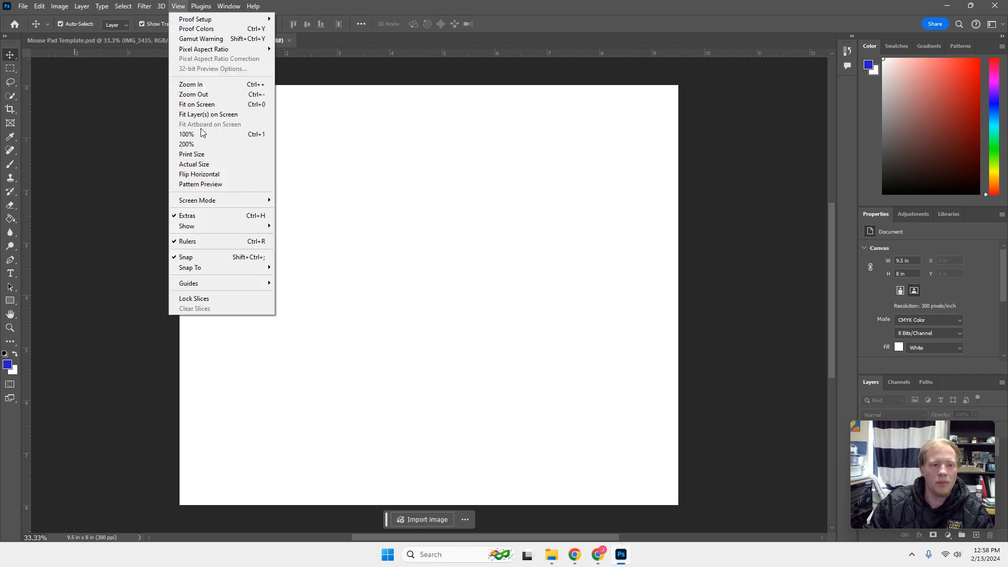
mouse_move(221, 282)
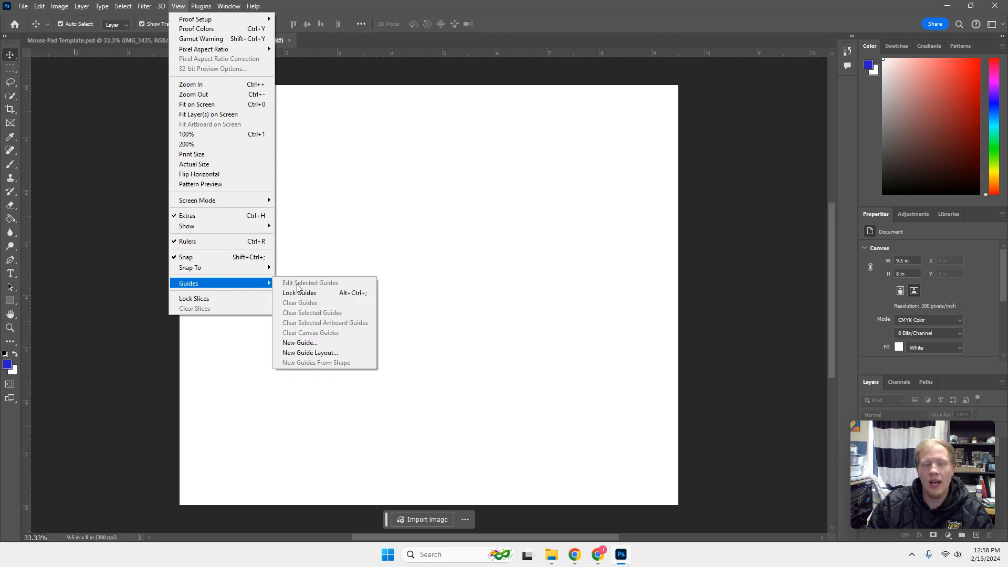
click(310, 343)
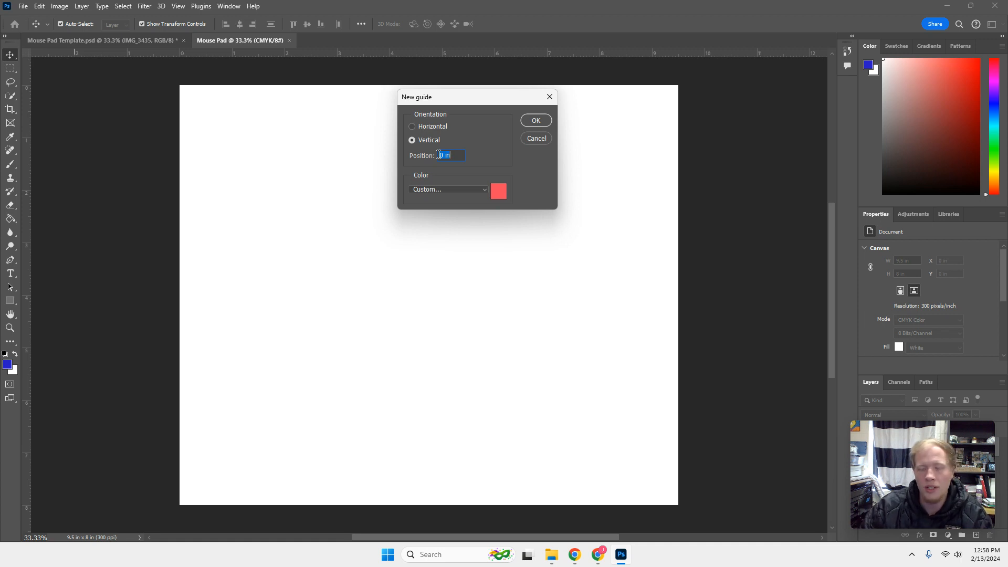
text(50%)
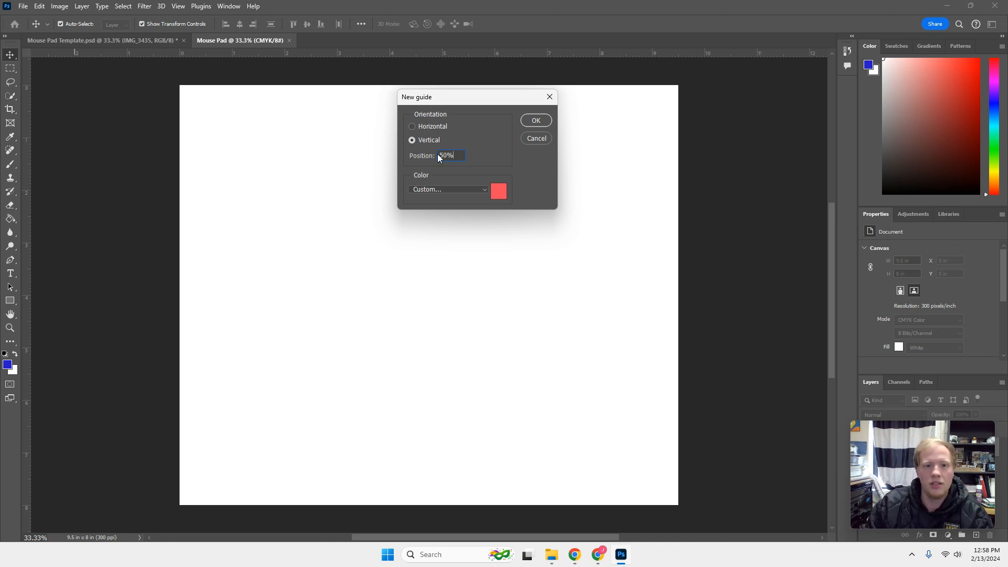
click(546, 121)
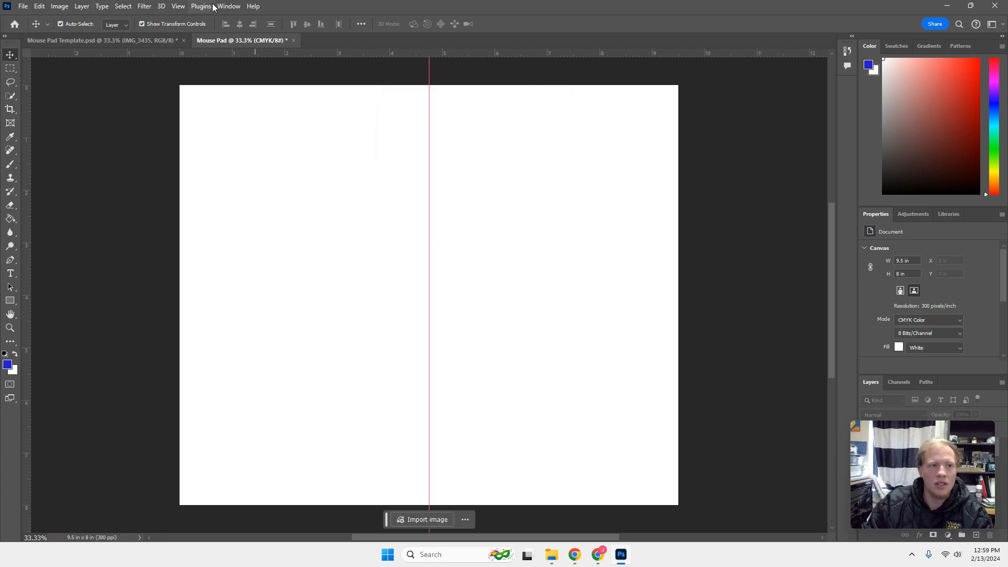
- Add a horizontal guide at 50% of the canvas height
click(180, 7)
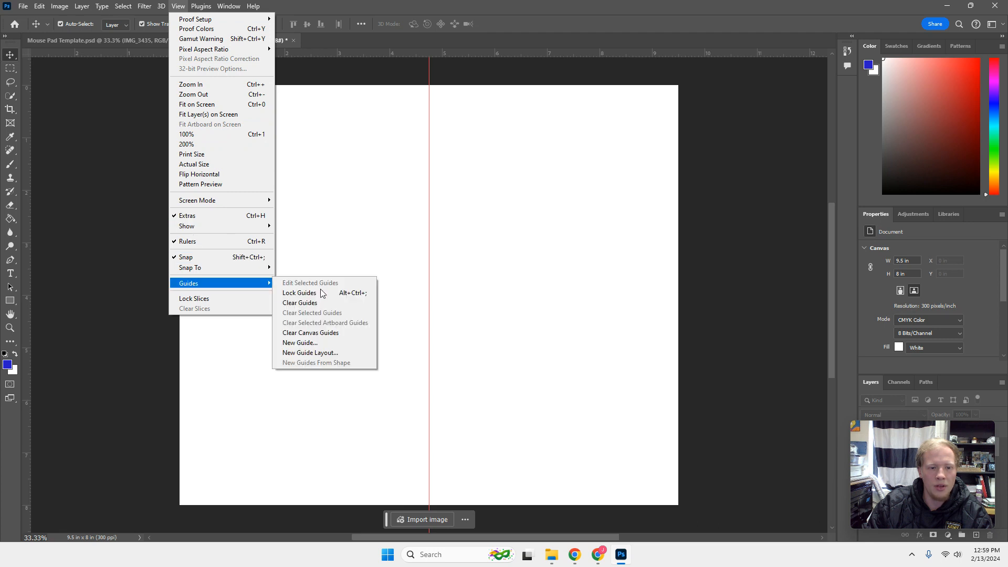
click(315, 343)
text(50)
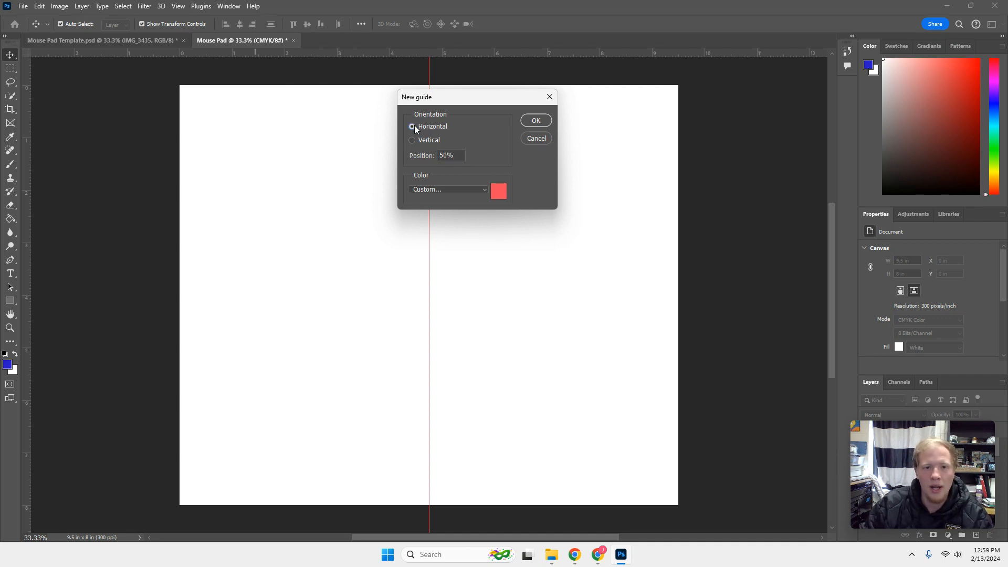
click(549, 121)
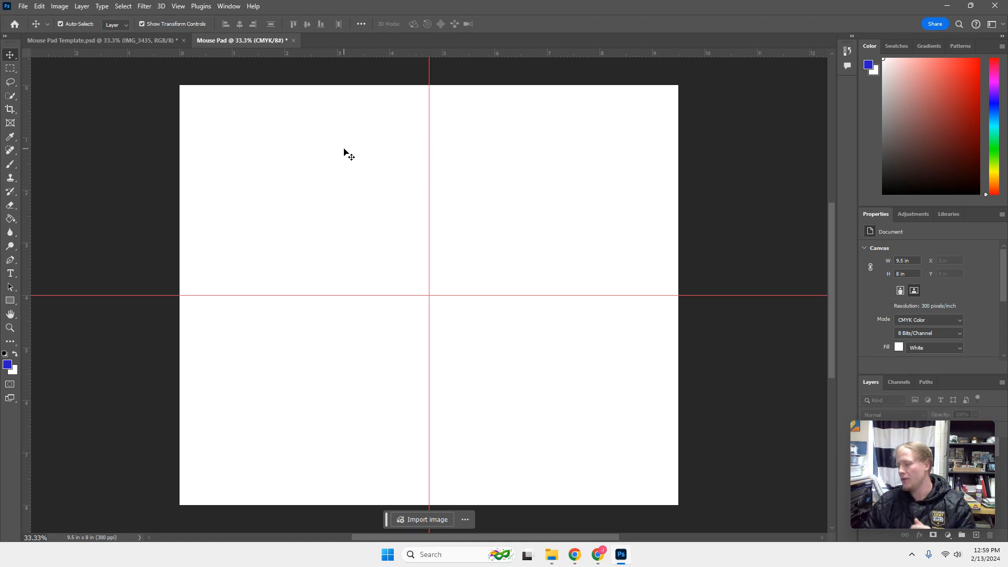
- Check the Mouse Pad Template layout and place margin guides in the Mouse Pad document about 0.25 in inside all four canvas edges
click(77, 42)
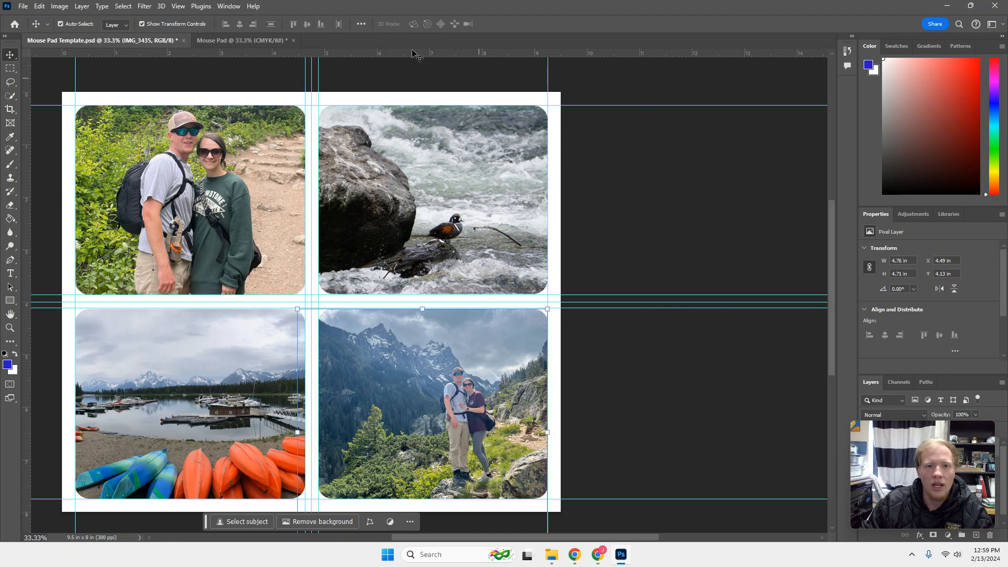
click(235, 42)
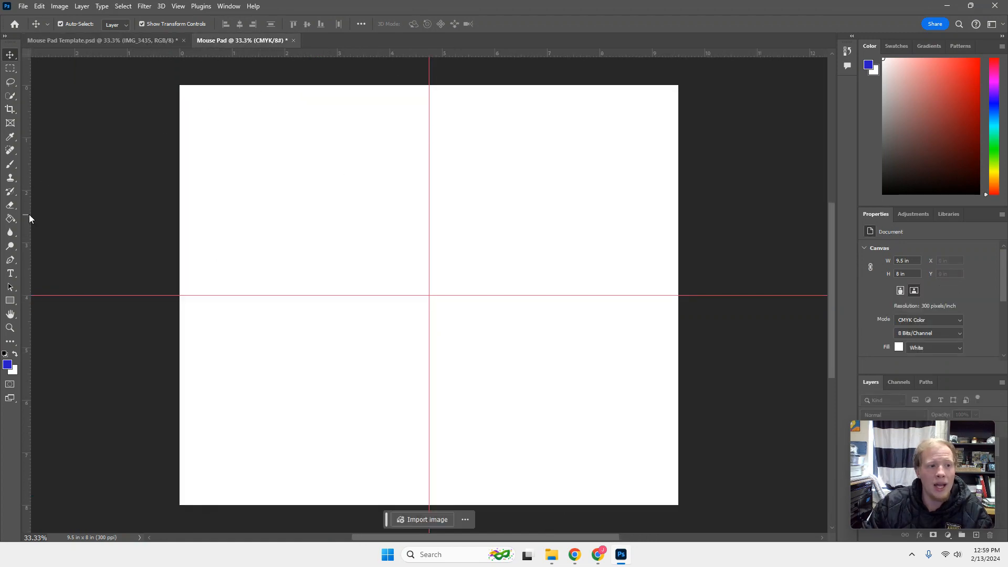
drag(26, 227, 194, 67)
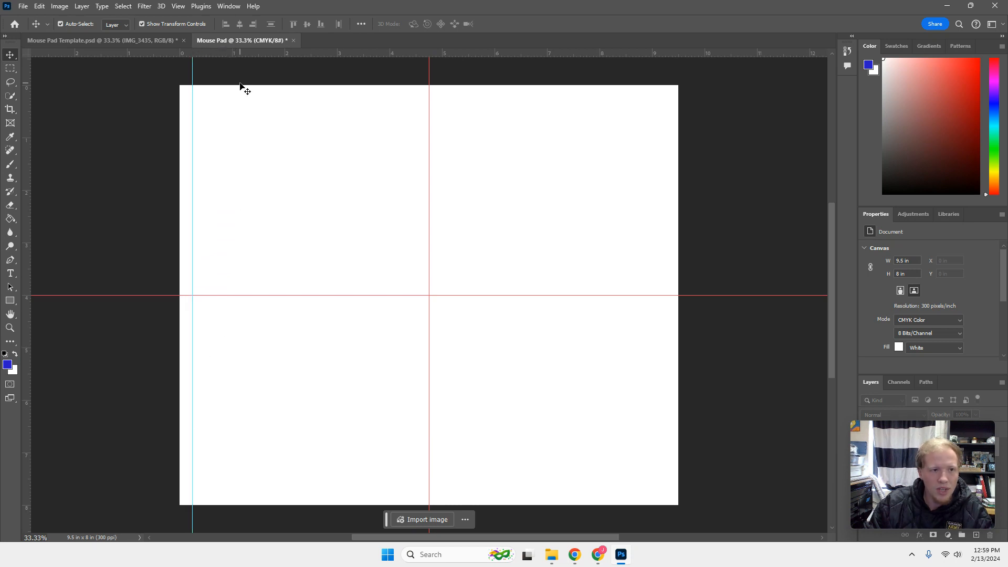
drag(254, 54, 256, 97)
drag(256, 98, 256, 98)
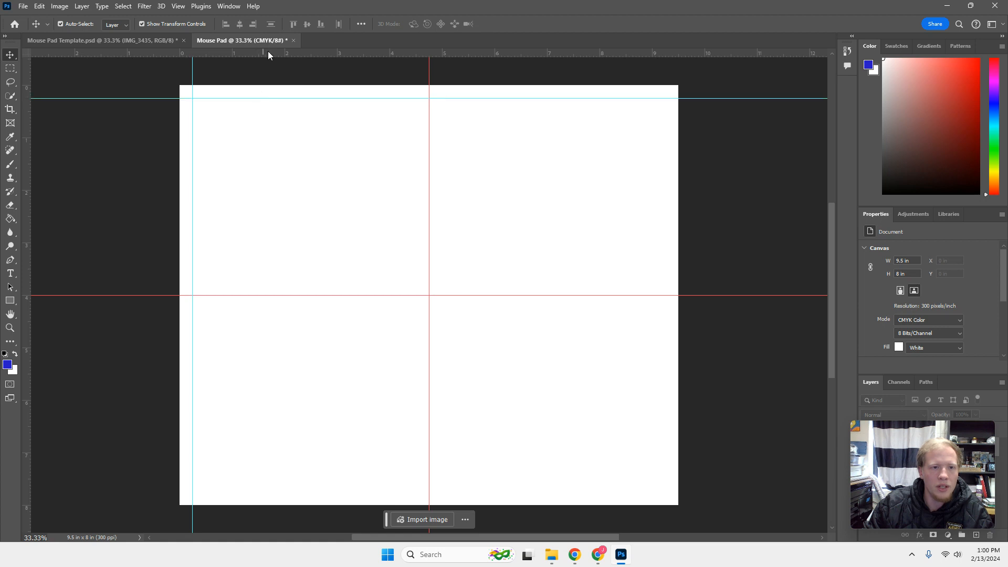
drag(267, 52, 201, 493)
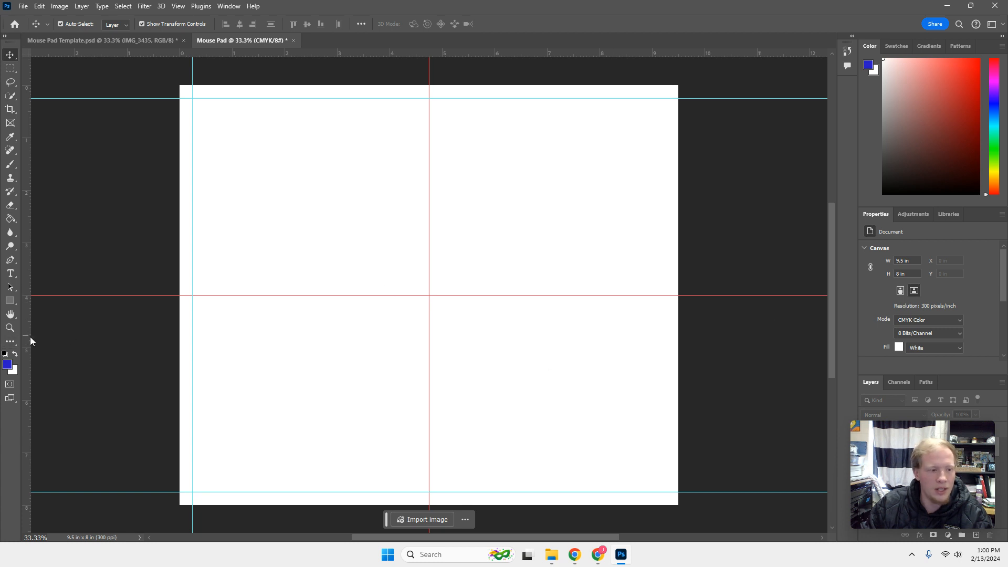
drag(30, 345, 668, 417)
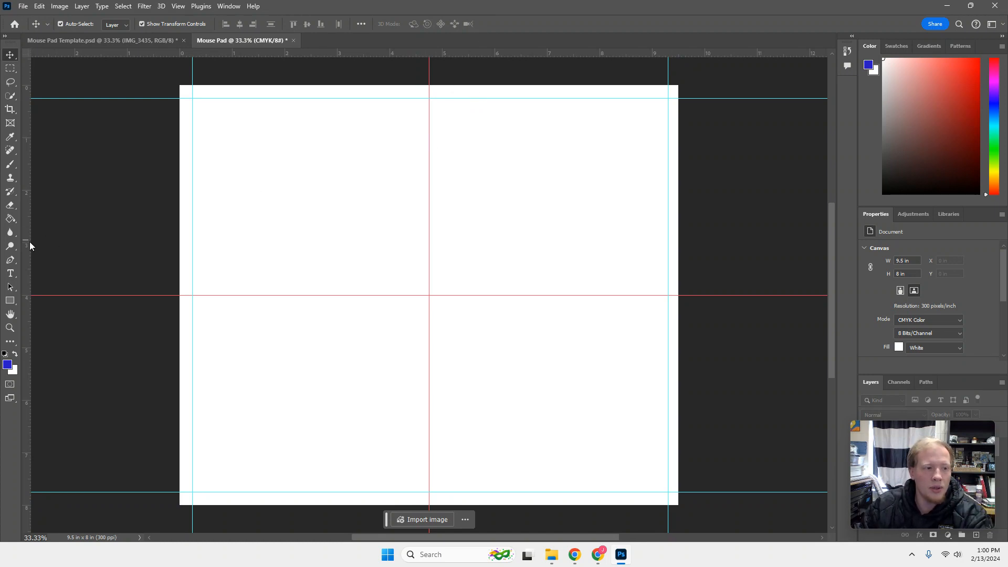
- Place guides about 0.25 in on both sides of the vertical and horizontal center guides
drag(29, 245, 416, 269)
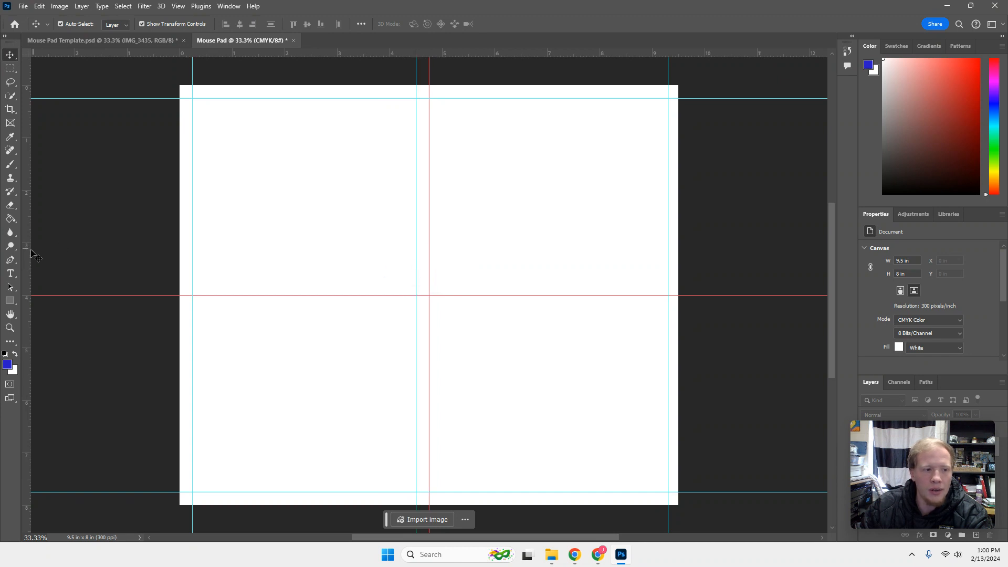
drag(26, 253, 442, 247)
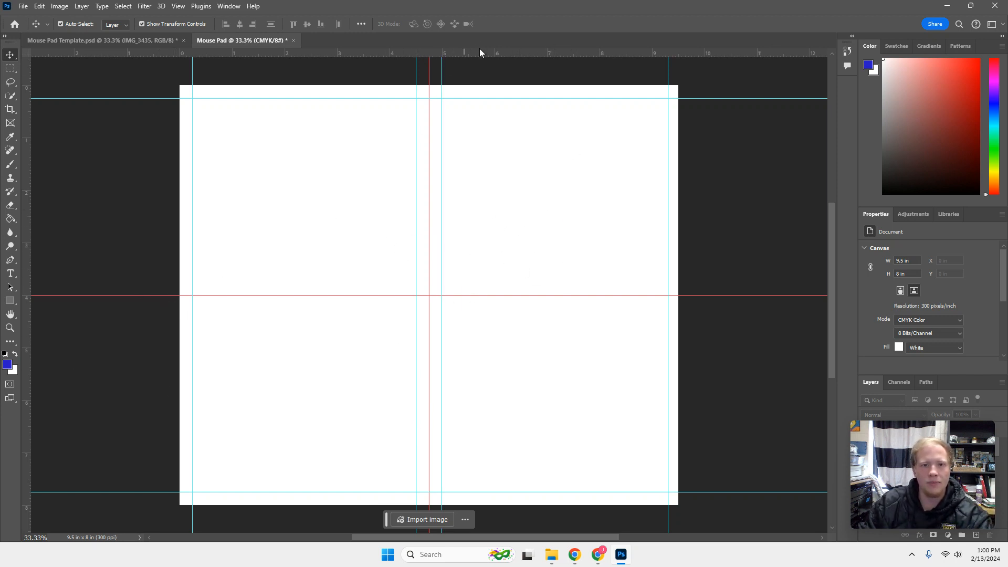
drag(479, 51, 447, 282)
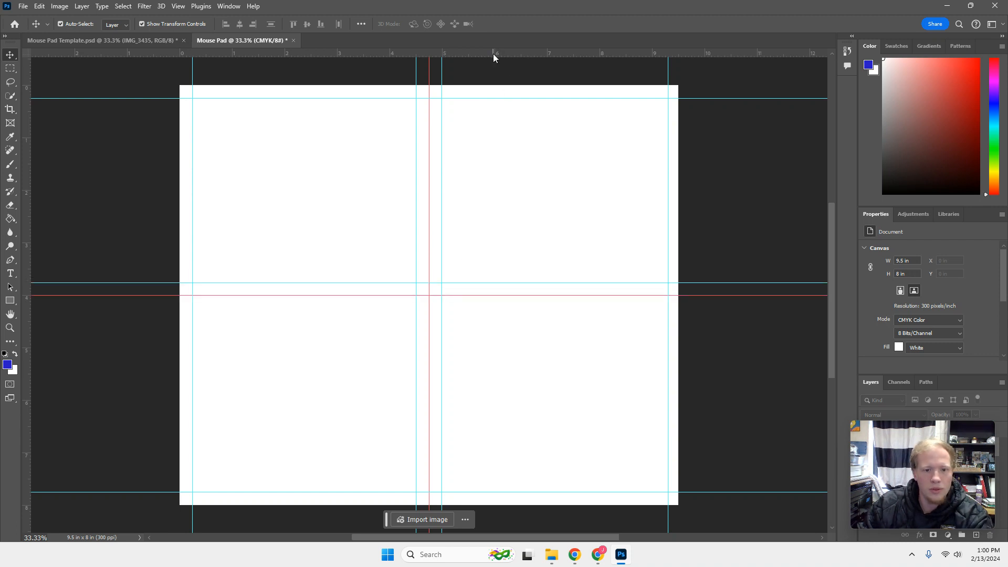
drag(493, 53, 471, 308)
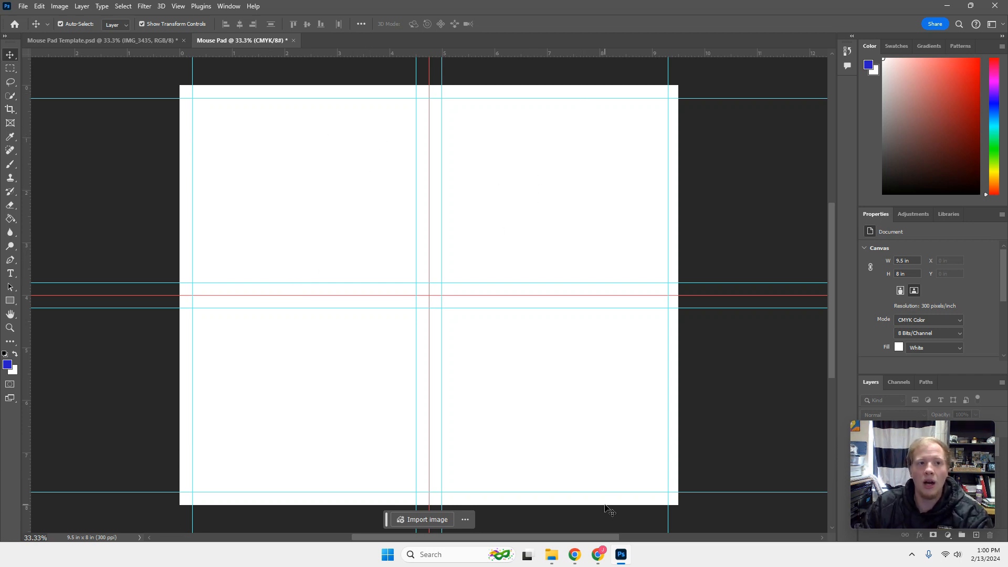
- Switch to Google Drive in Chrome and open Soccer > Soccer Photos '24 > Vs. WHS 2/9 as a thumbnail grid
click(597, 555)
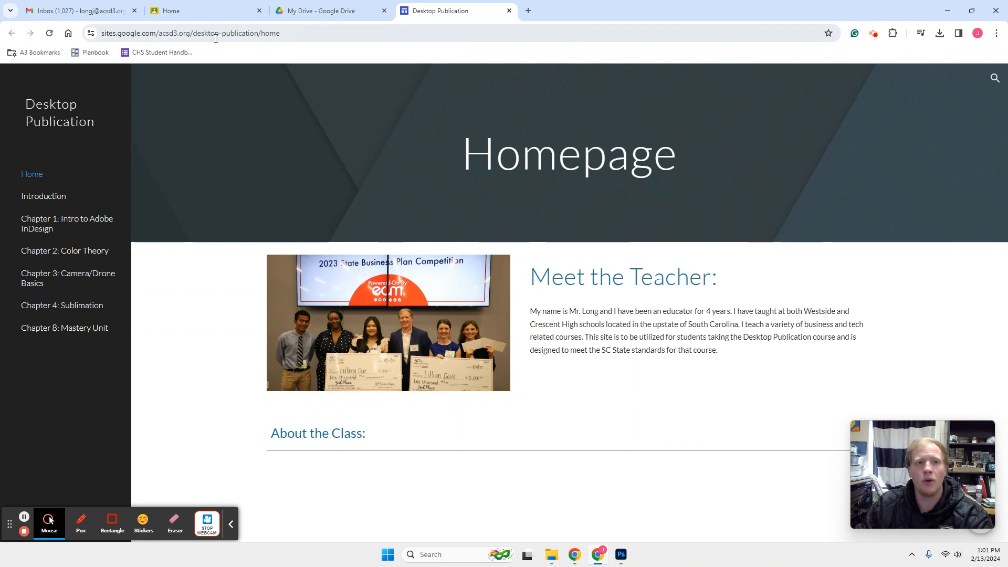
click(338, 11)
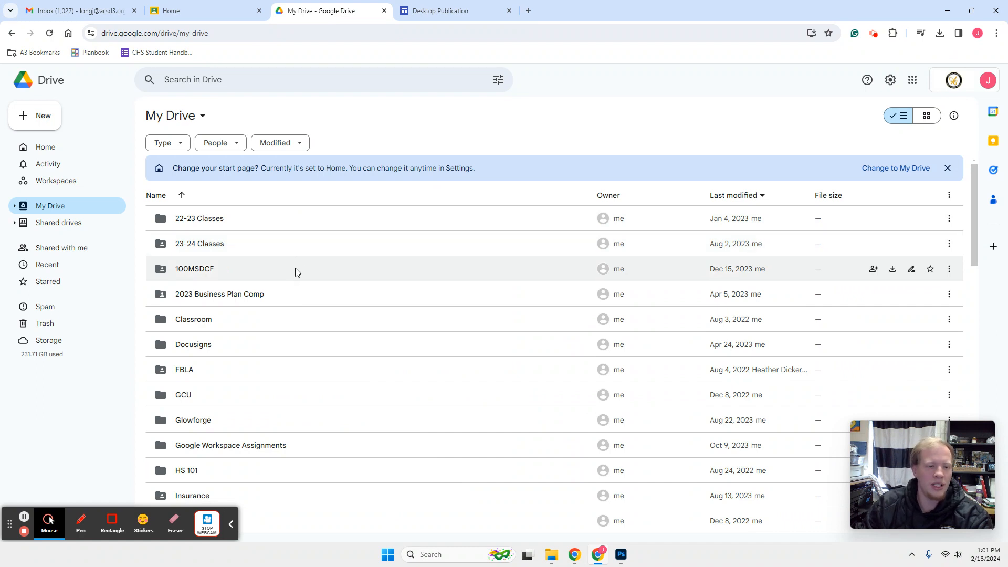
scroll(270, 371, down, 5)
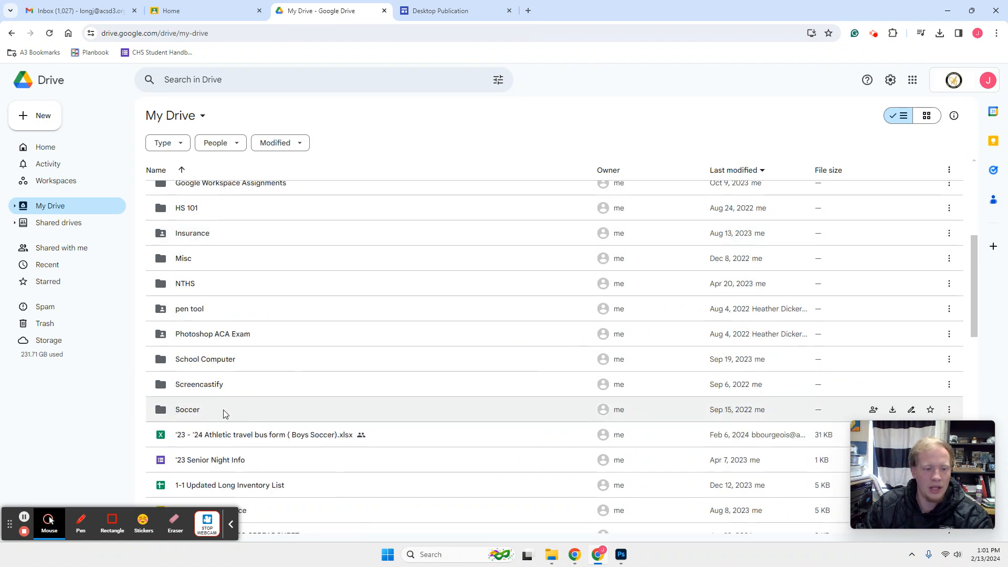
click(223, 410)
double_click(223, 410)
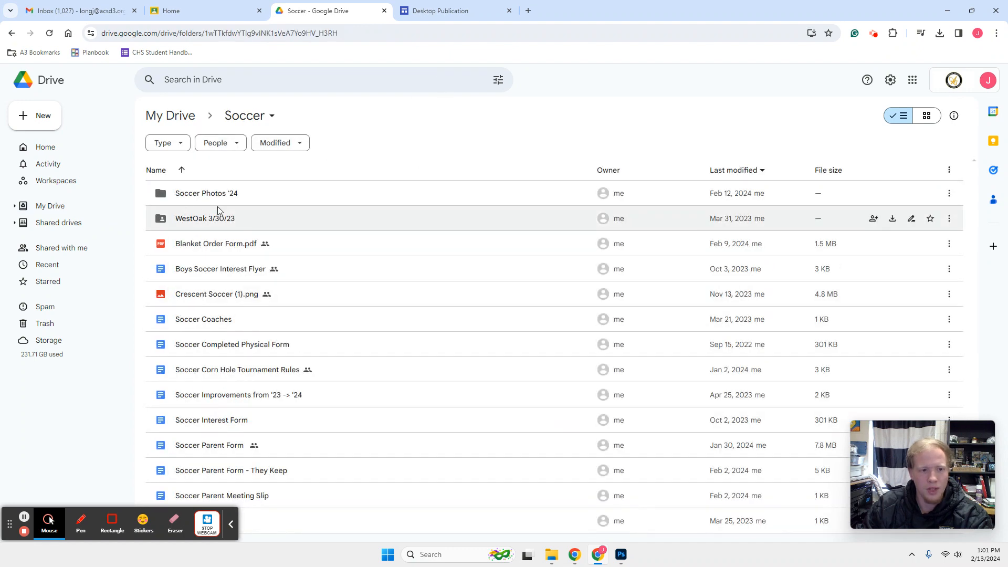
double_click(271, 195)
click(275, 196)
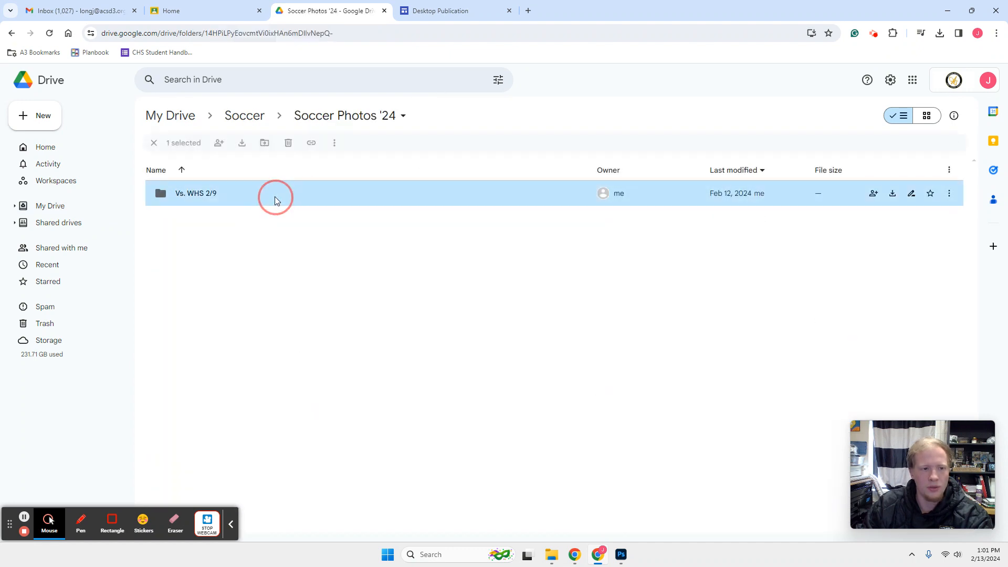
double_click(275, 196)
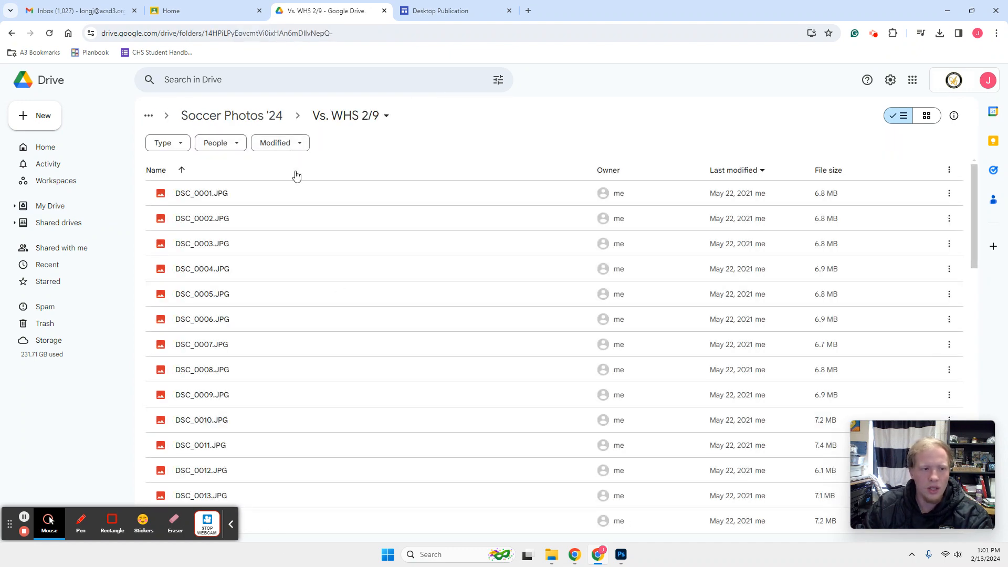
click(927, 117)
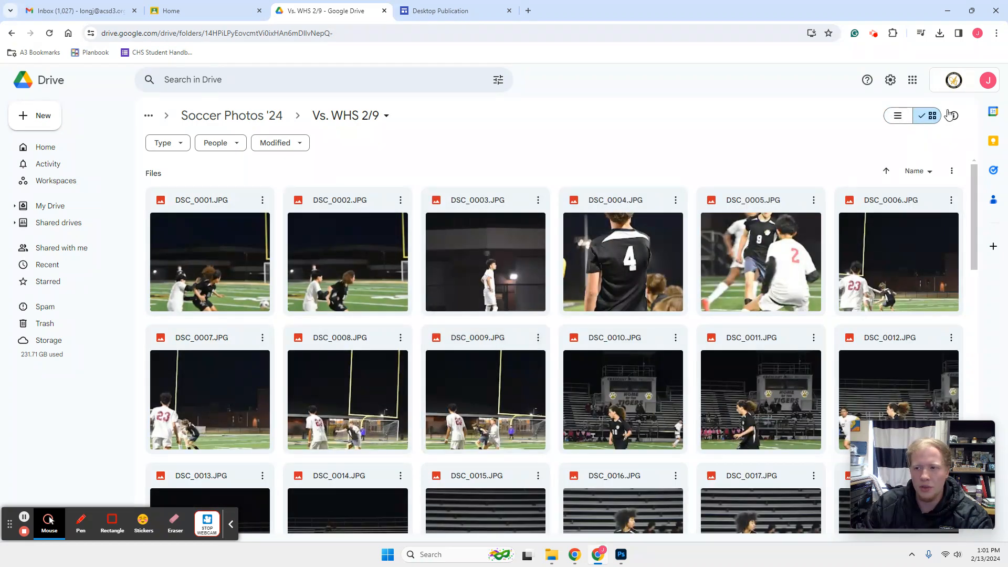
- Find the photo DSC_0058.JPG in the folder and download it
scroll(757, 311, down, 7)
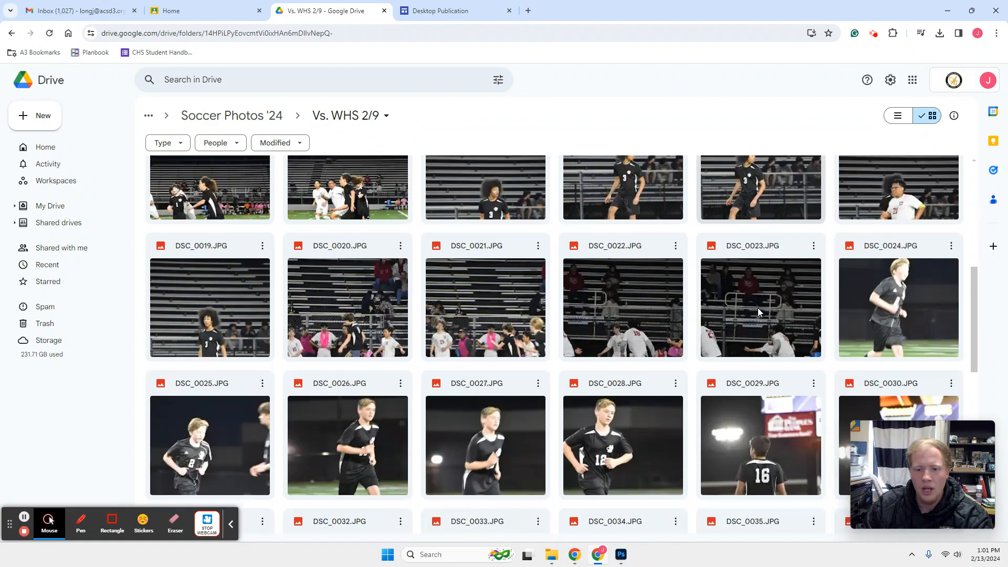
scroll(758, 311, down, 10)
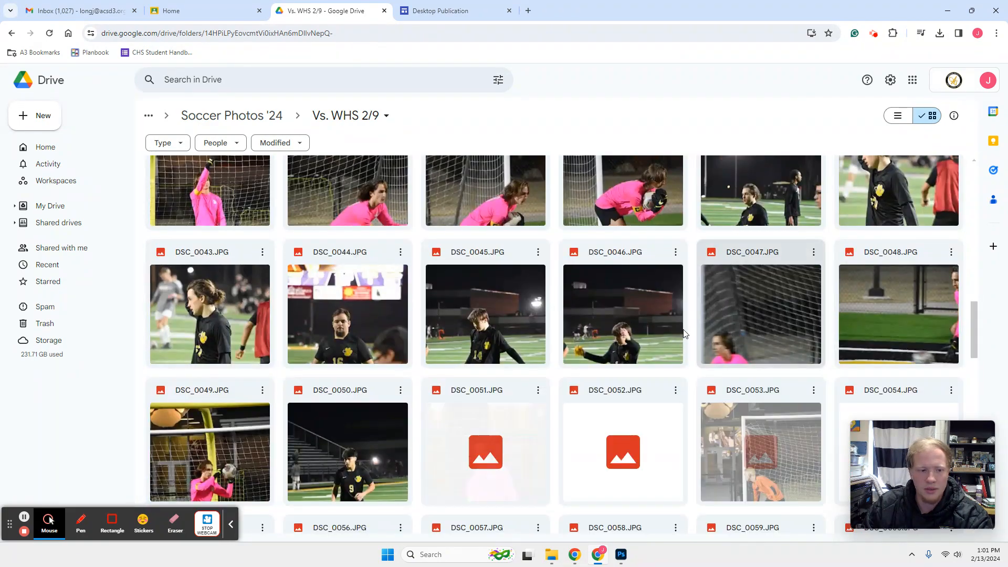
scroll(685, 334, down, 3)
click(638, 325)
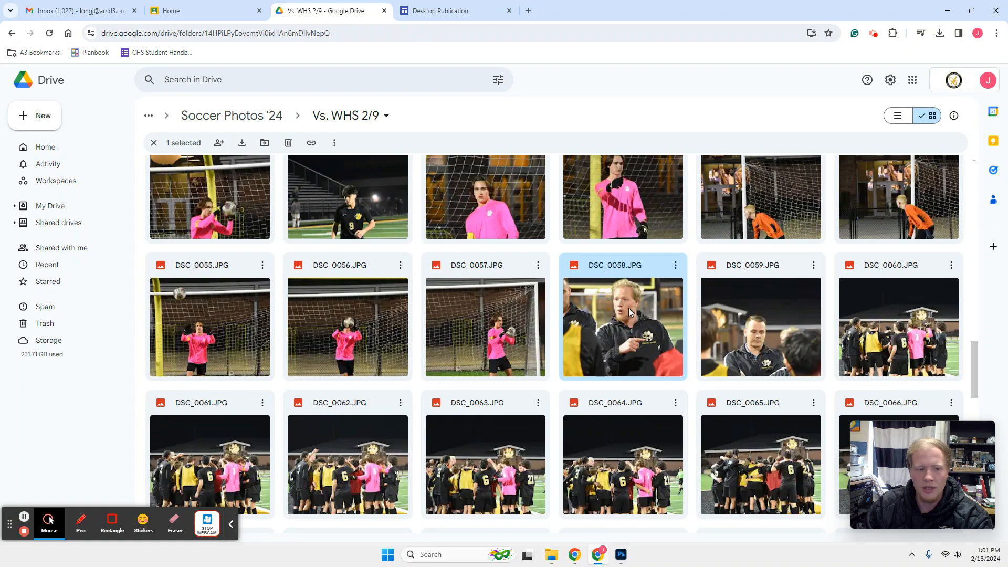
click(675, 265)
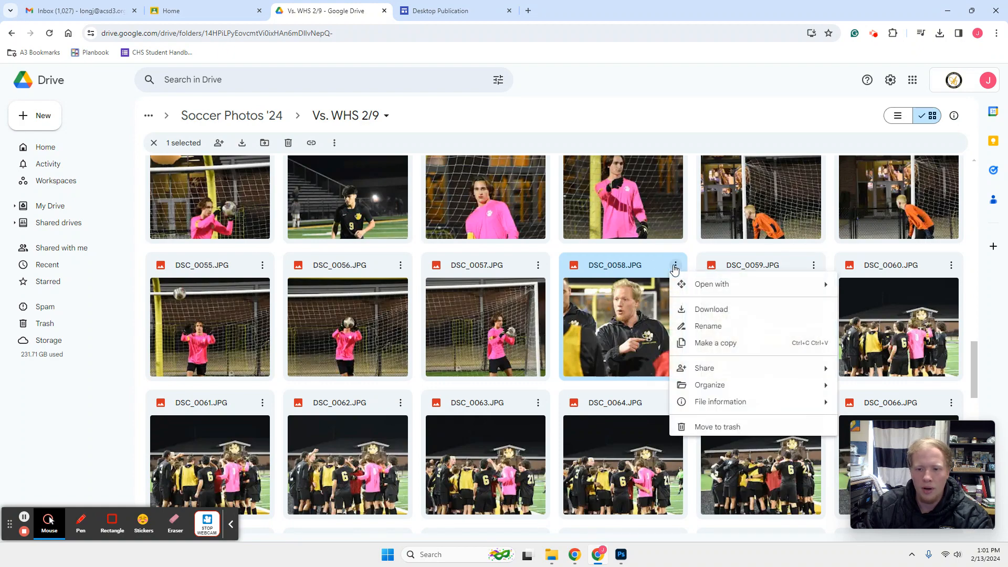
click(687, 312)
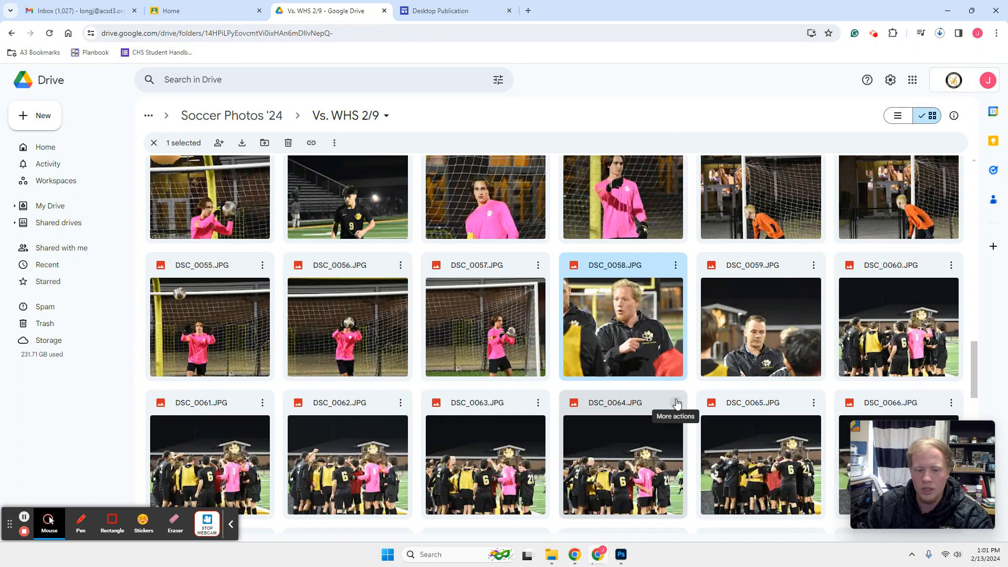
- Download the team huddle photo DSC_0066.JPG from the same folder and check the recent downloads
scroll(664, 360, up, 20)
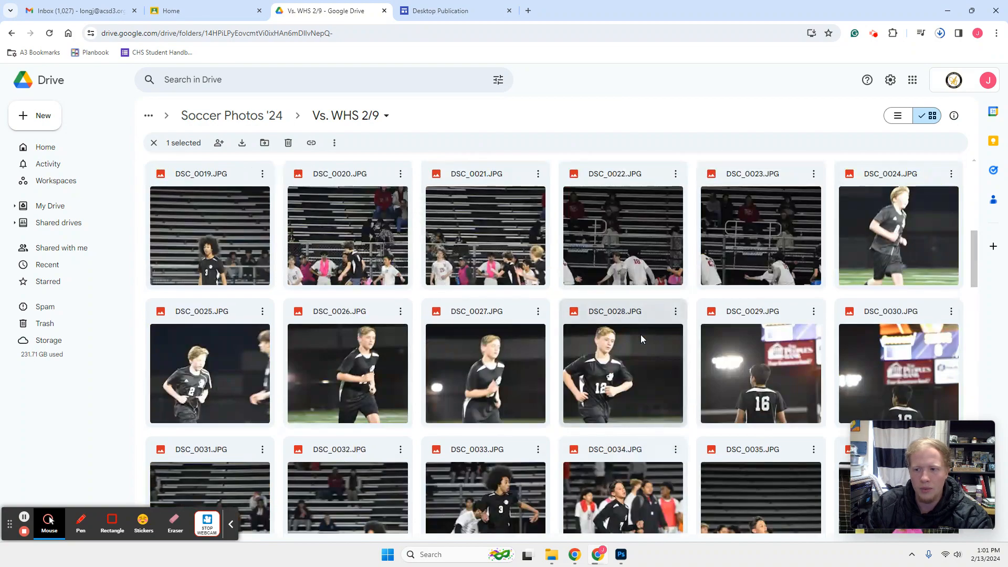
scroll(641, 338, down, 16)
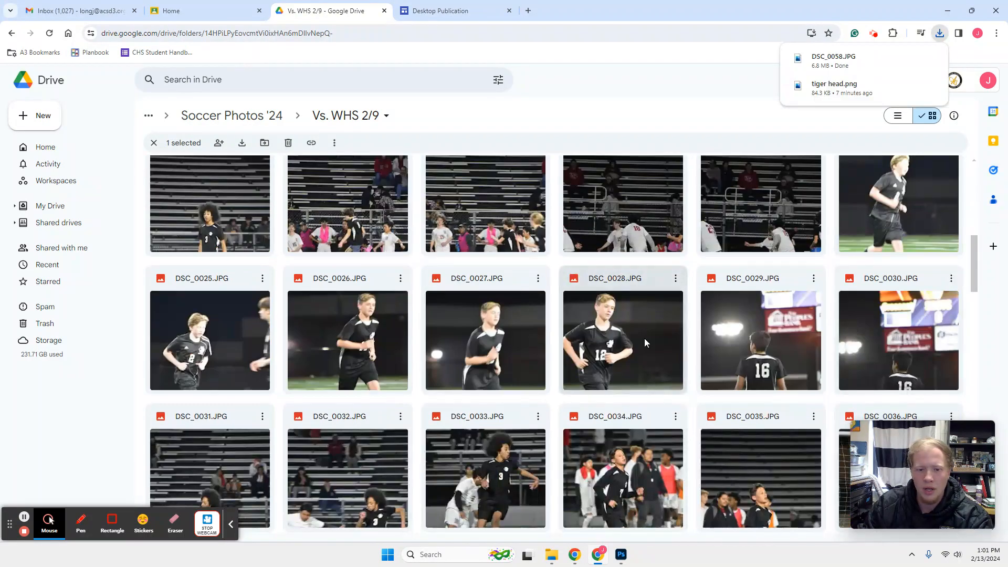
scroll(647, 341, down, 9)
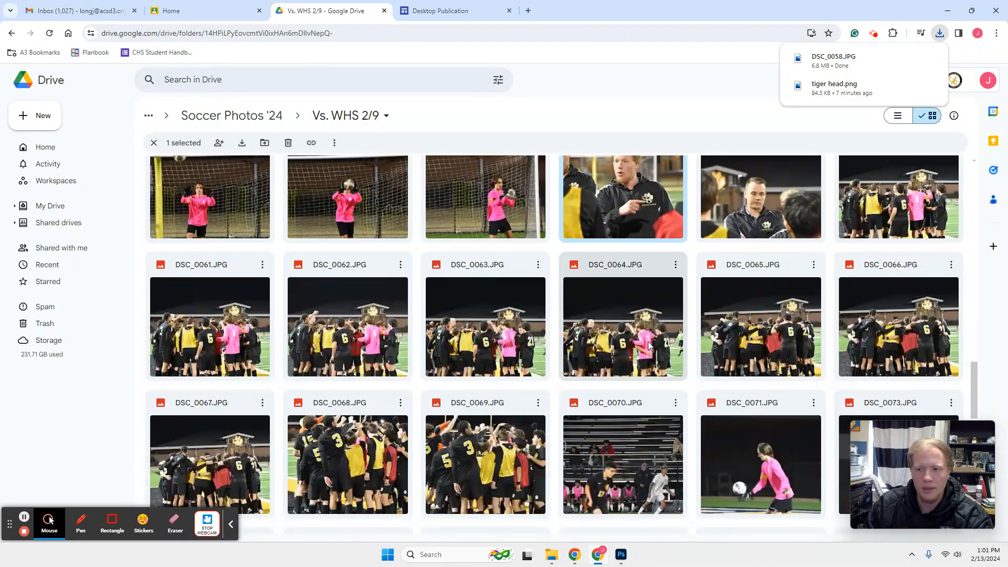
click(949, 266)
click(844, 308)
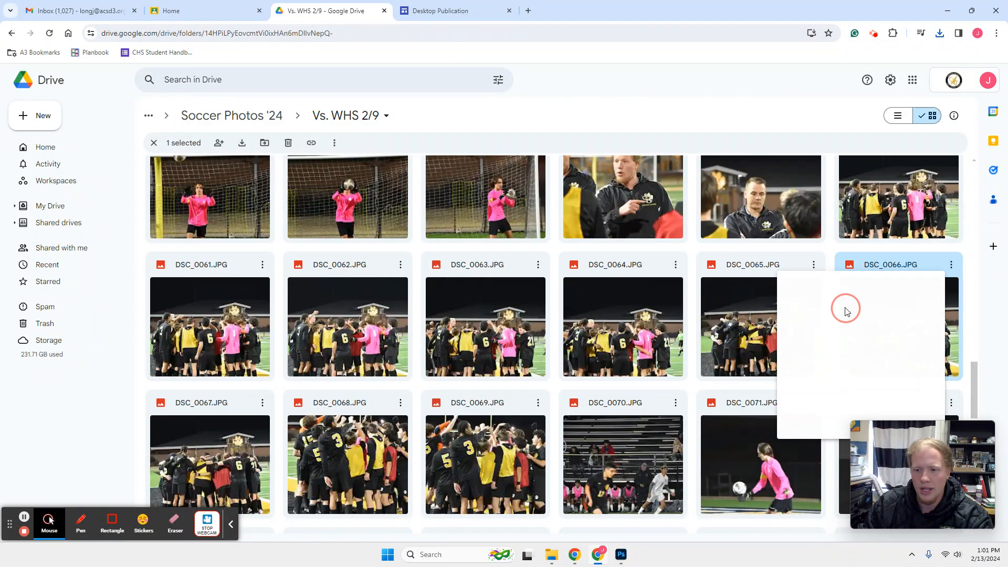
click(939, 33)
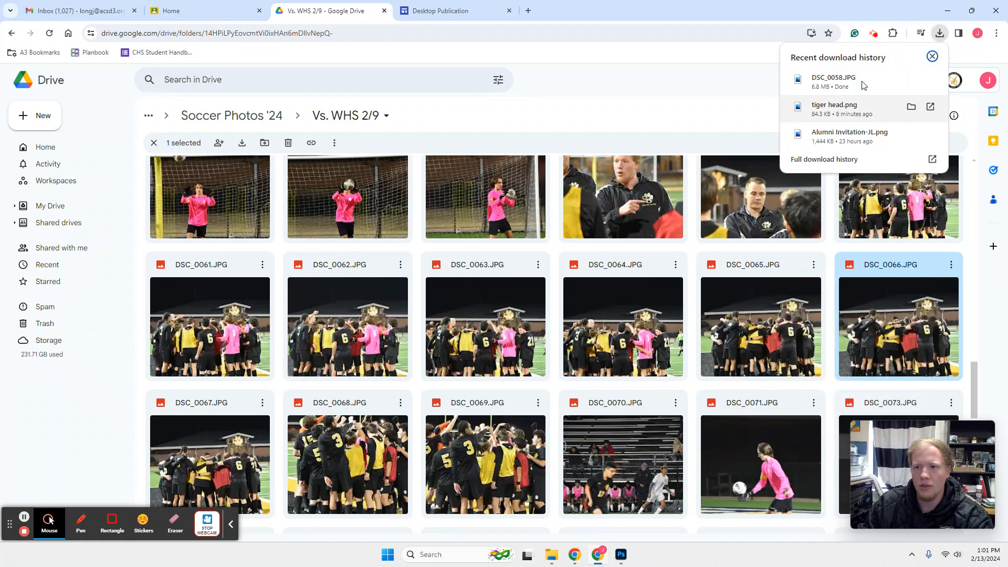
- Return to Photoshop and place DSC_0058 from the Downloads folder into the Mouse Pad document
click(621, 554)
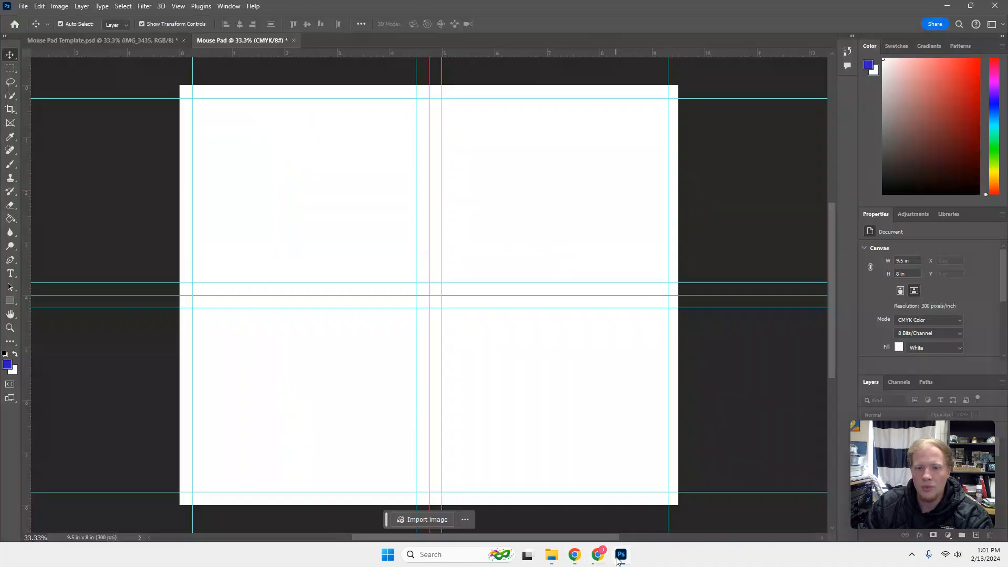
click(552, 553)
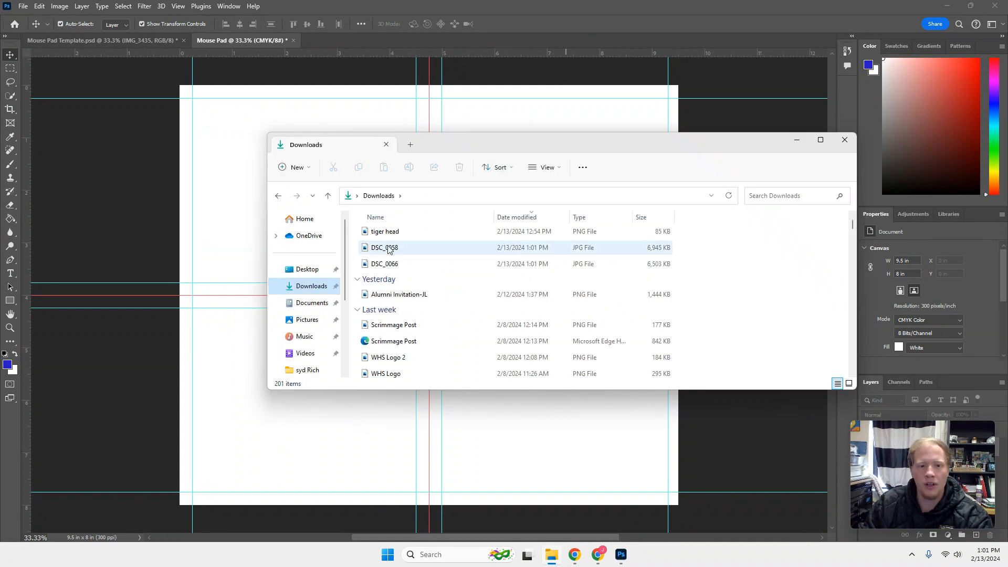
drag(424, 248, 254, 162)
click(414, 278)
click(412, 269)
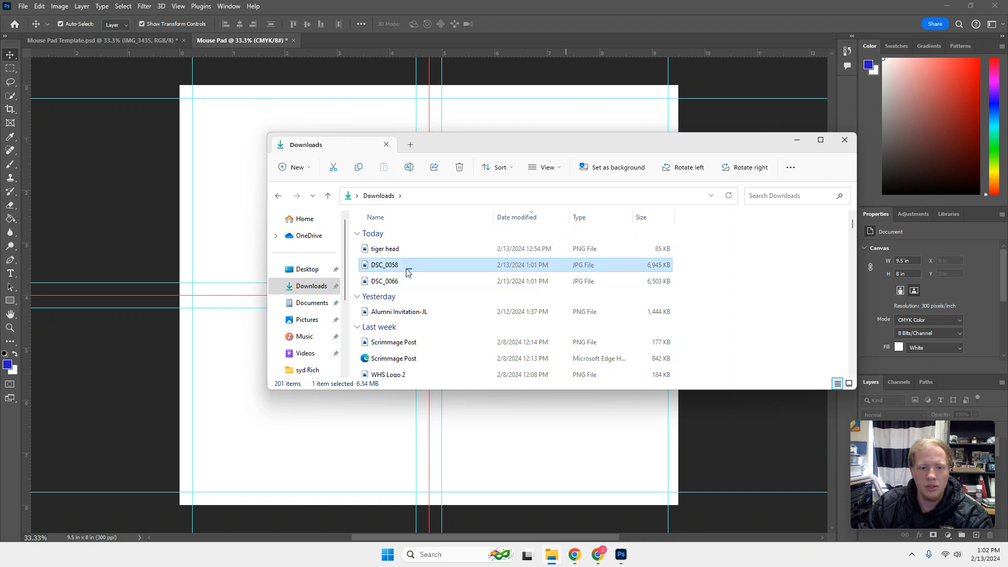
drag(416, 263, 225, 201)
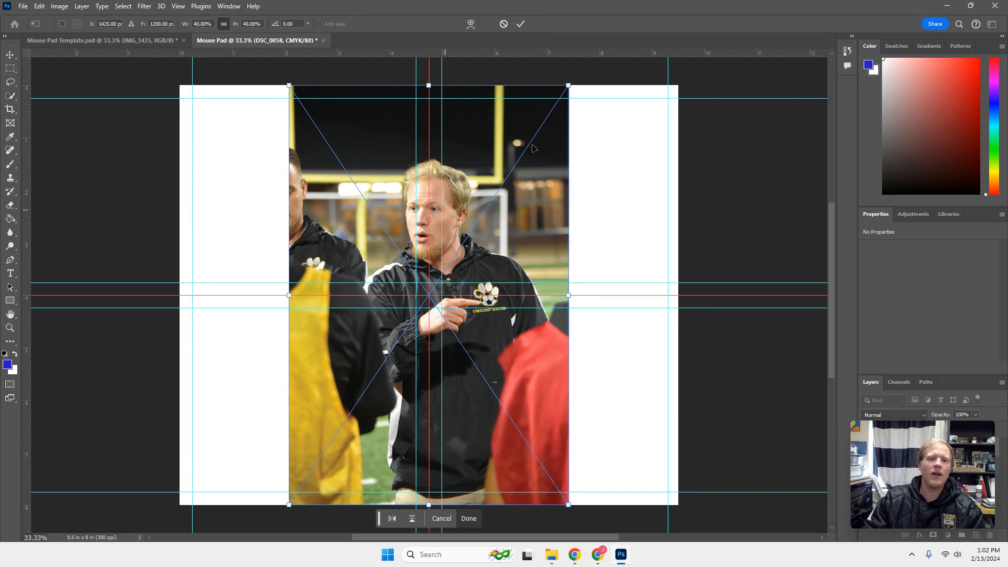
click(520, 25)
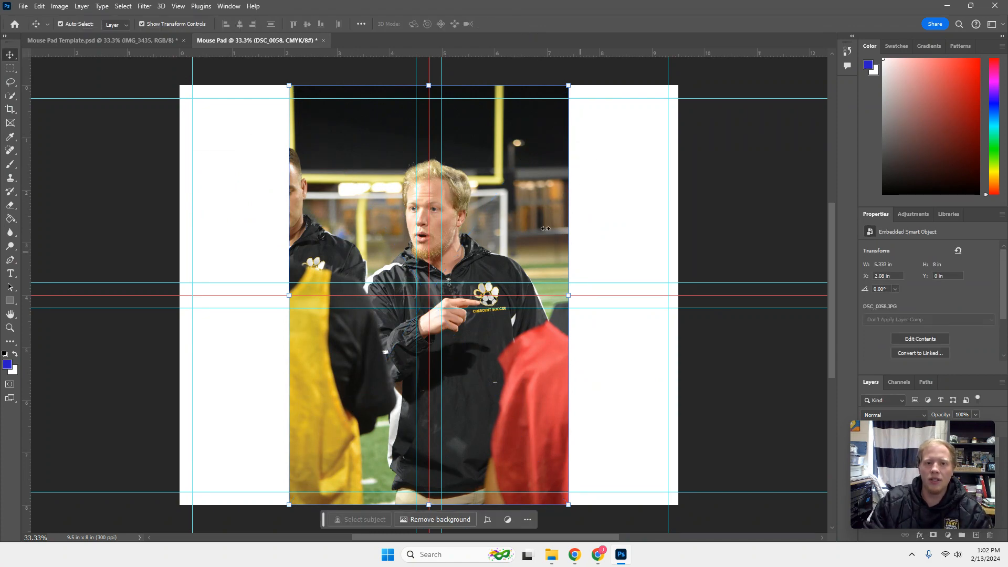
- Move the placed photo to the left side of the canvas with its top edge on the top margin guide
drag(549, 230, 433, 233)
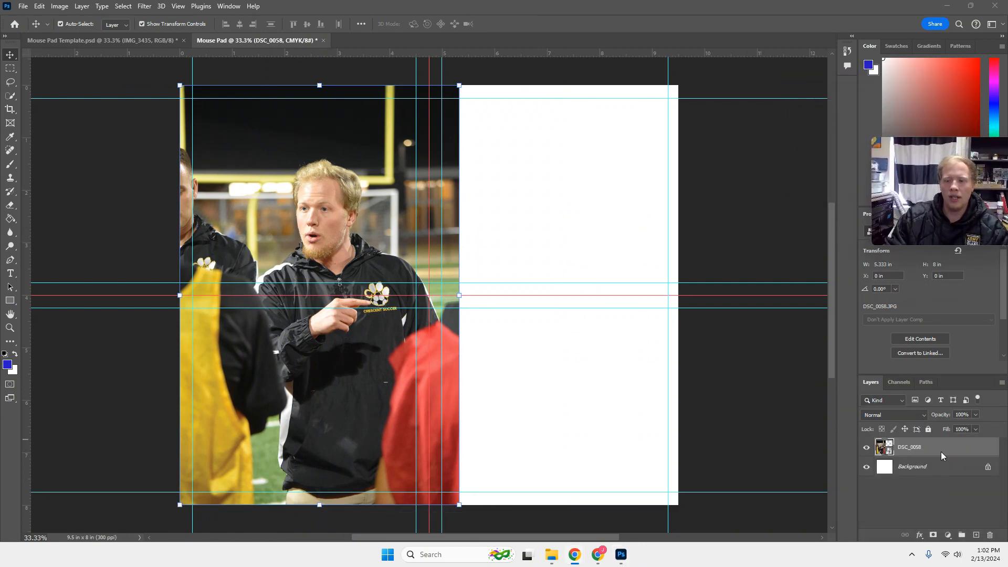
click(345, 217)
mouse_move(306, 196)
mouse_down()
mouse_move(319, 213)
mouse_move(306, 197)
mouse_up()
drag(321, 269, 370, 239)
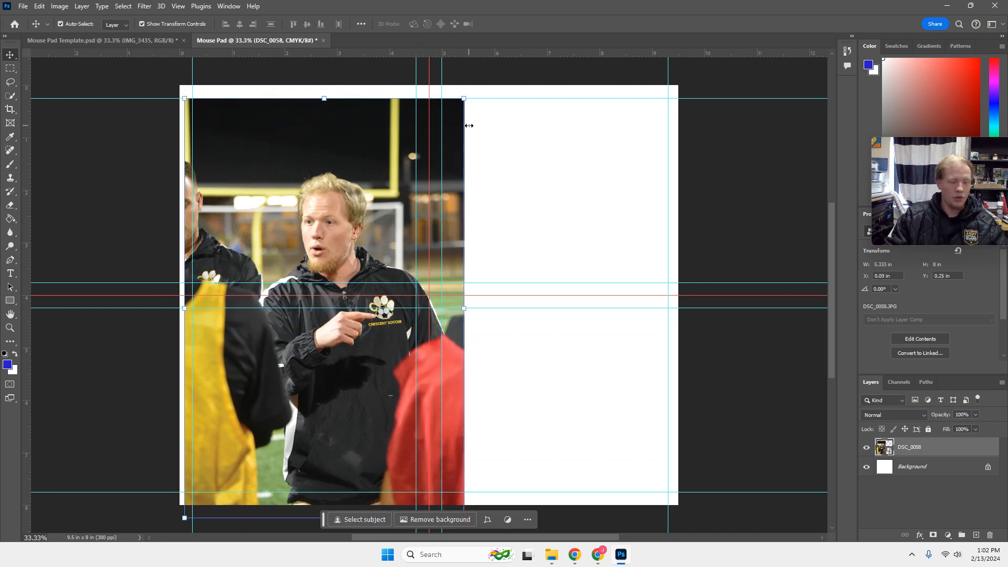
- Scale the photo to about 31.88% so it spans the upper-left photo area's width, and shift it up past the top margin guide
key(ctrl+t)
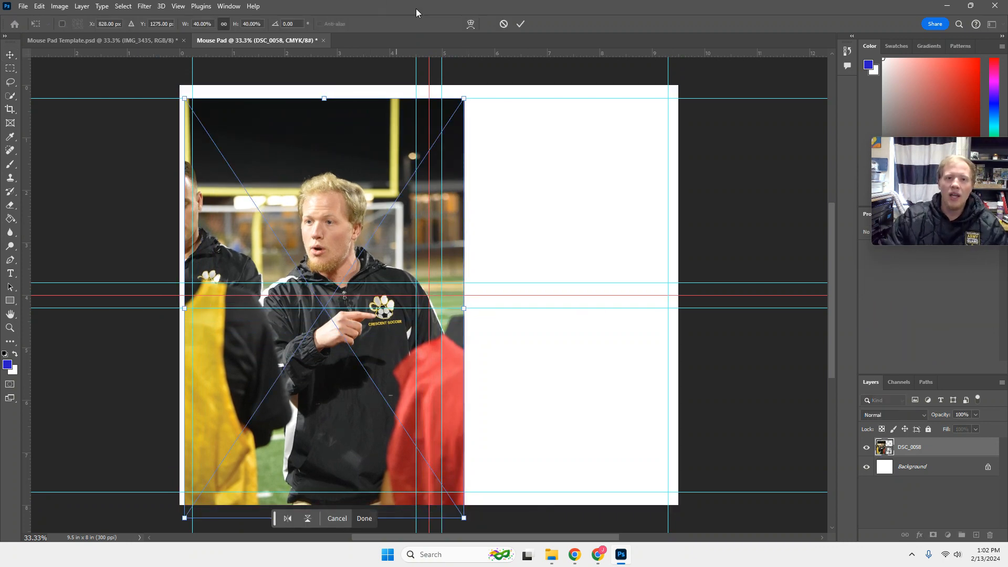
drag(462, 99, 400, 198)
drag(344, 214, 354, 120)
drag(406, 419, 422, 435)
drag(377, 195, 379, 164)
click(520, 24)
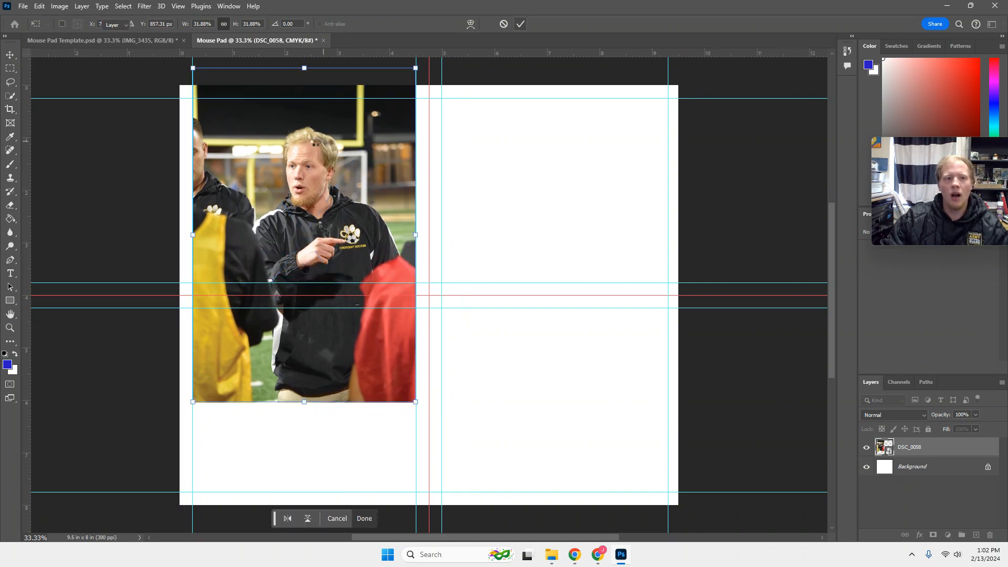
click(542, 201)
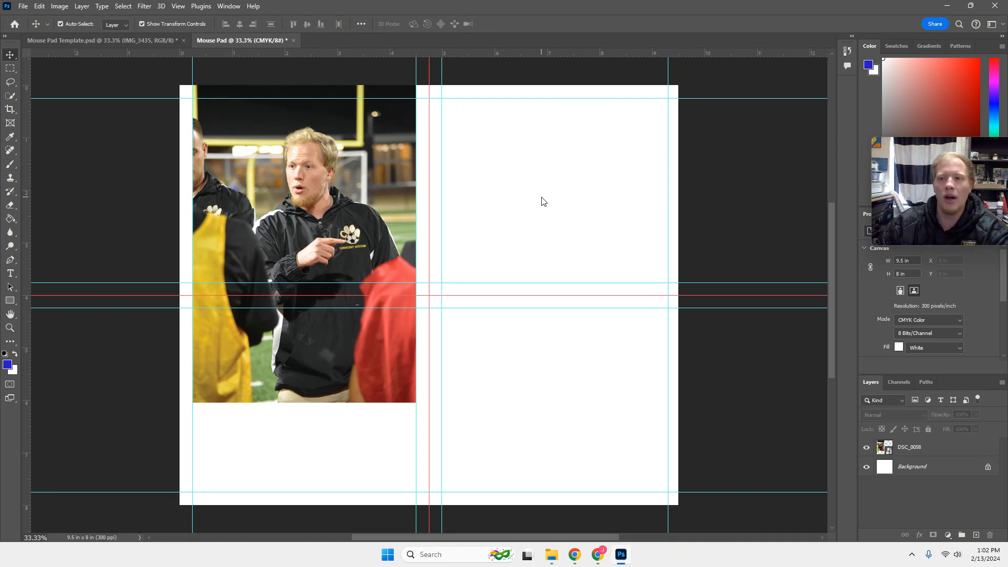
- Draw a black rectangle about 4.26 x 3.51 in over the upper-left photo area along the guides and moderately round all its corners
click(10, 300)
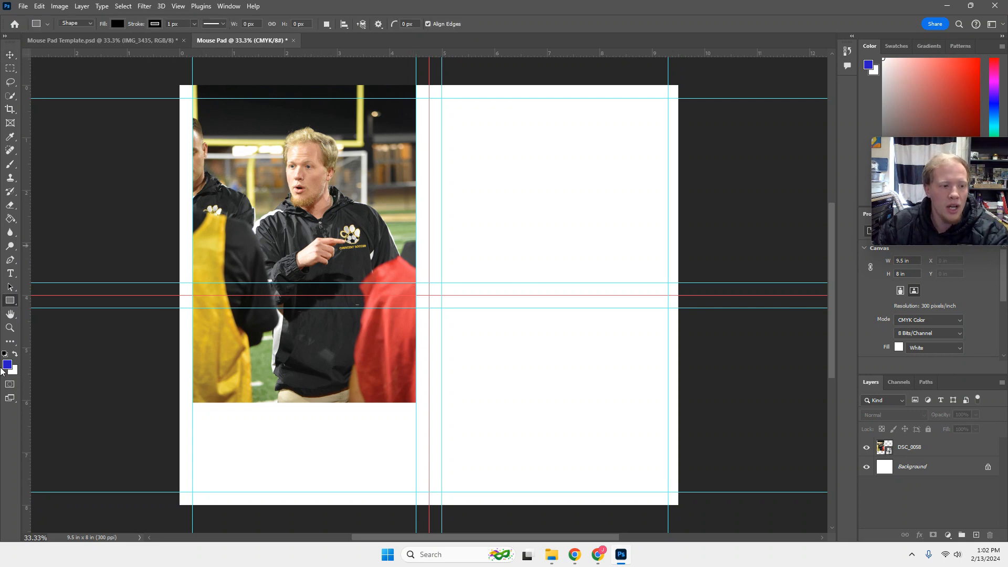
right_click(9, 301)
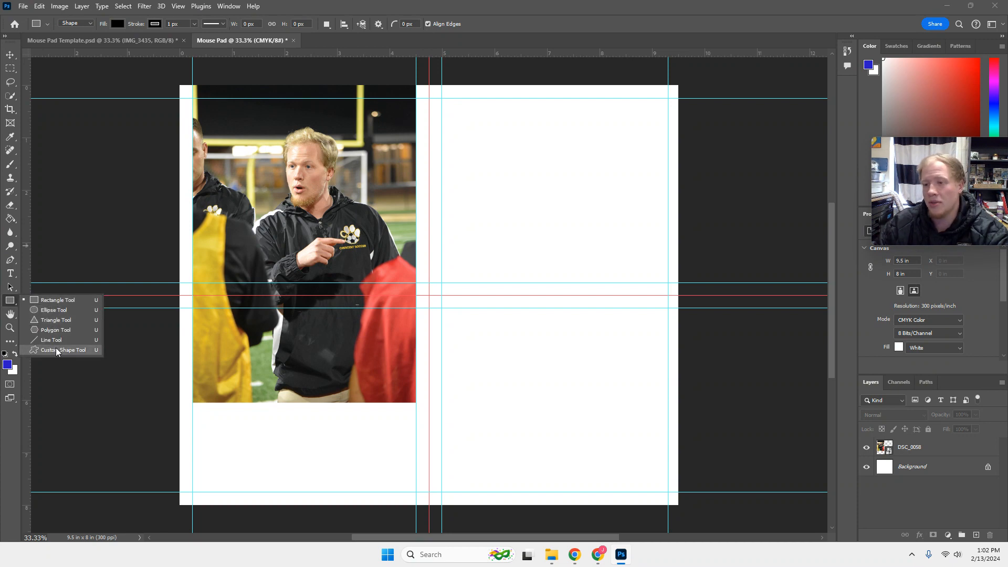
click(69, 300)
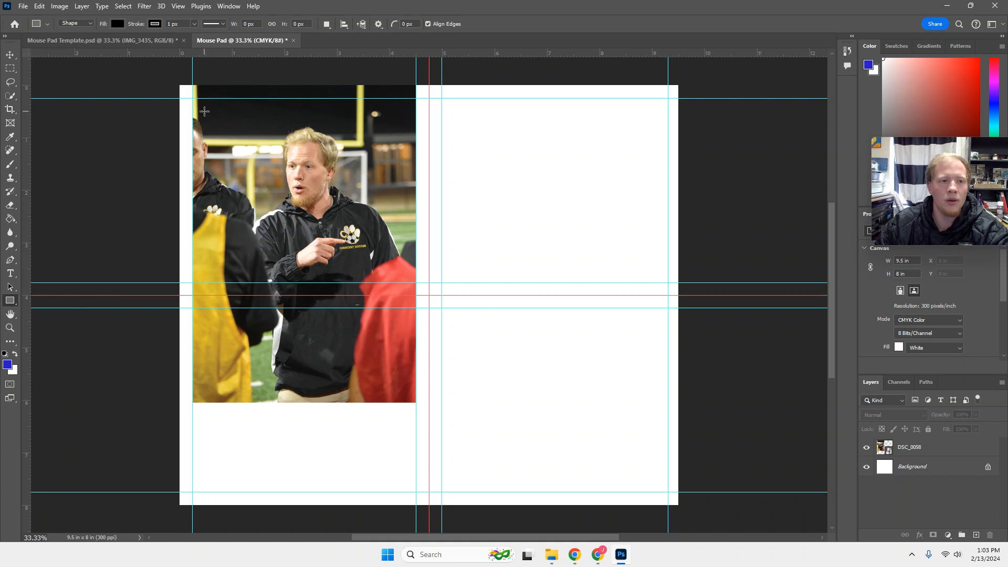
drag(191, 97, 415, 281)
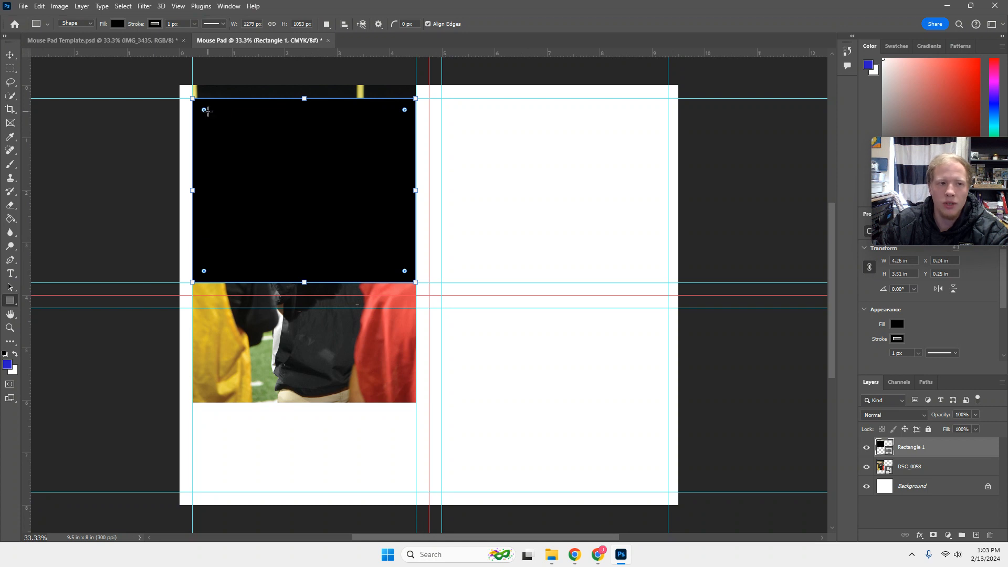
drag(204, 110, 254, 192)
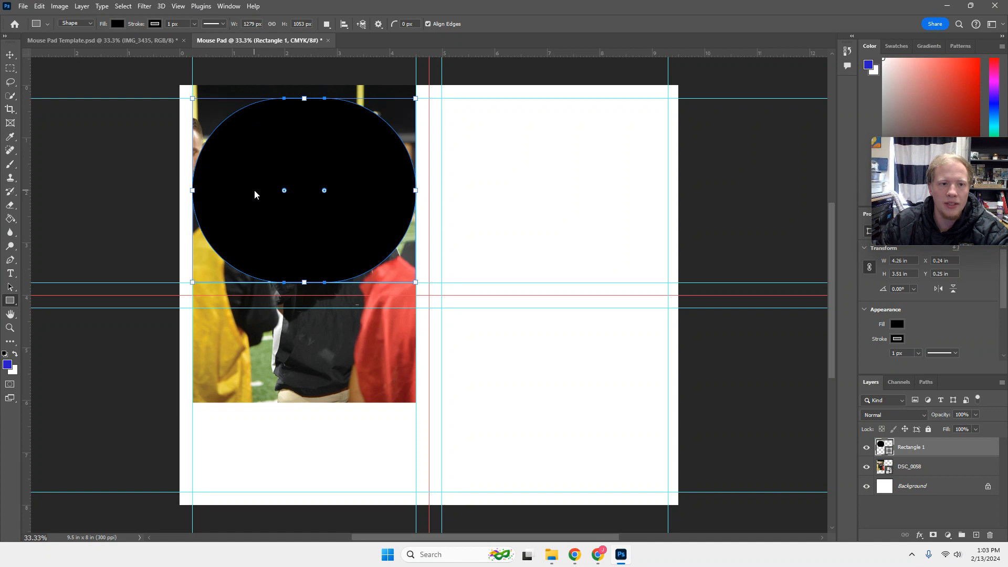
drag(284, 191, 223, 127)
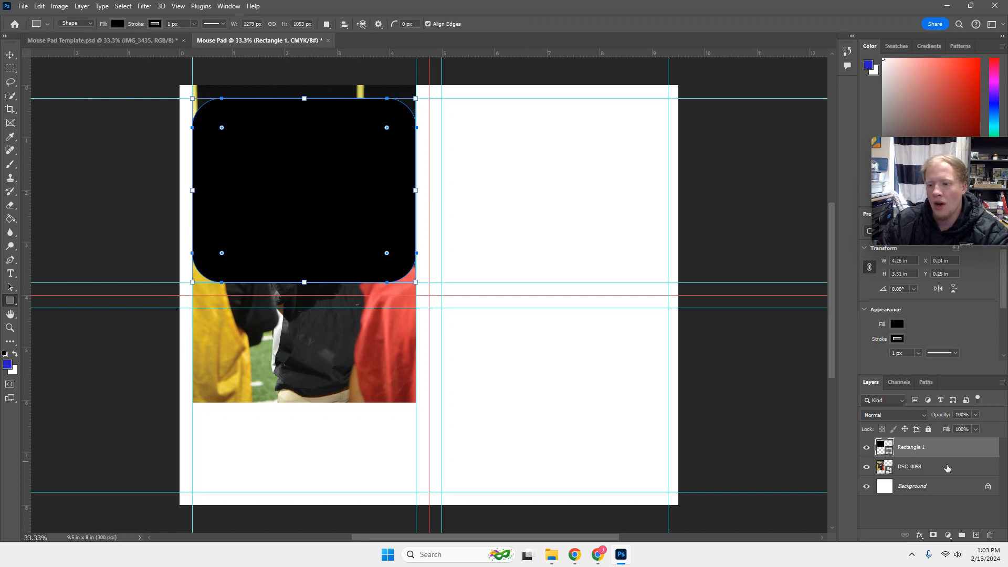
- Move the DSC_0058 layer above Rectangle 1 and clip the photo to the rounded rectangle with a clipping mask
click(929, 466)
drag(919, 462, 917, 445)
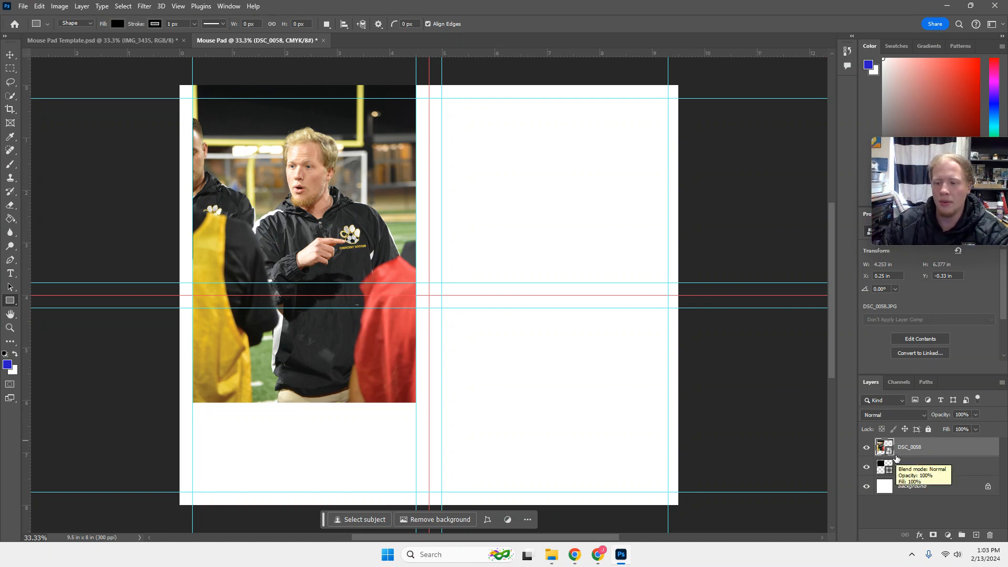
right_click(909, 450)
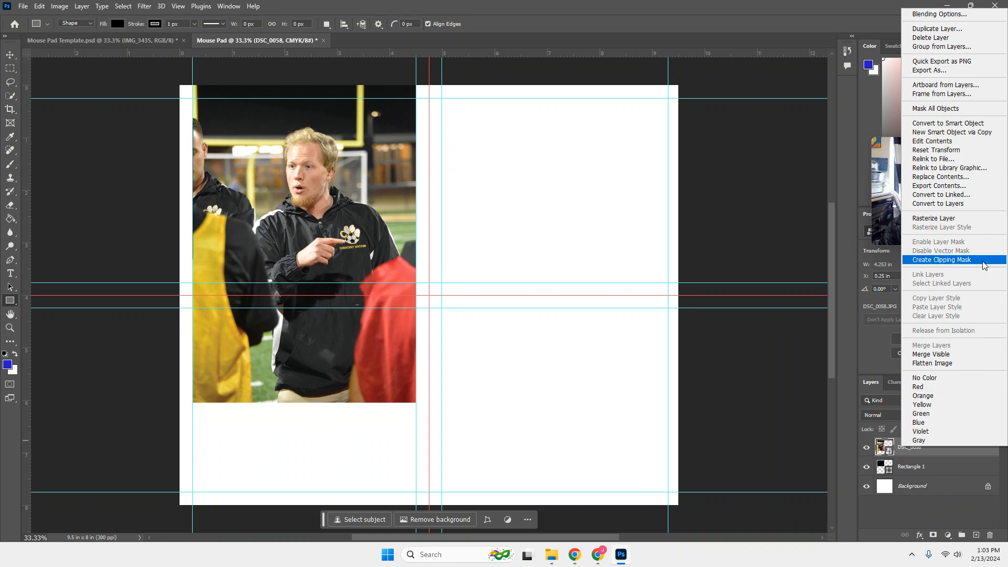
click(941, 259)
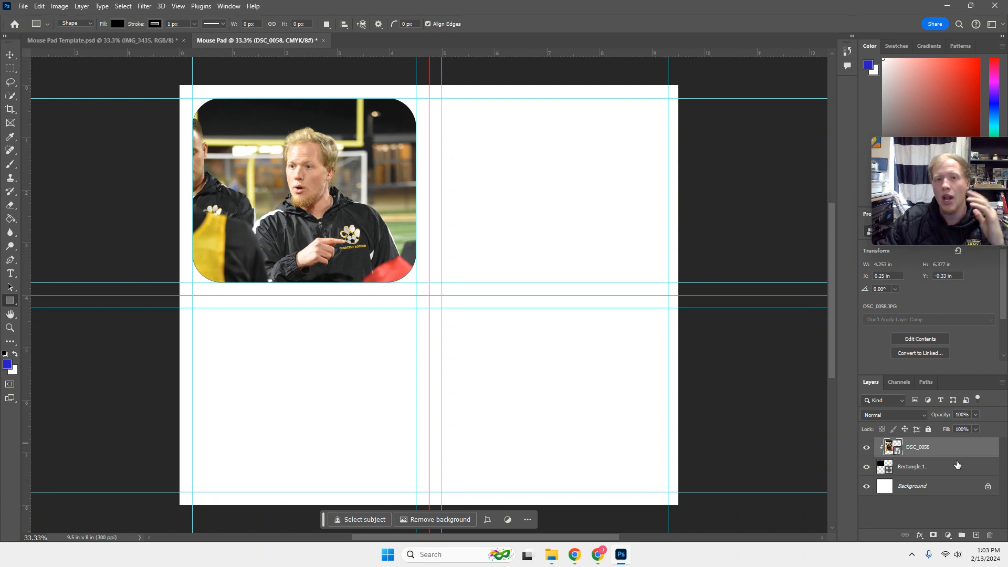
- Merge the DSC_0058 and Rectangle 1 layers into a single layer
click(939, 467)
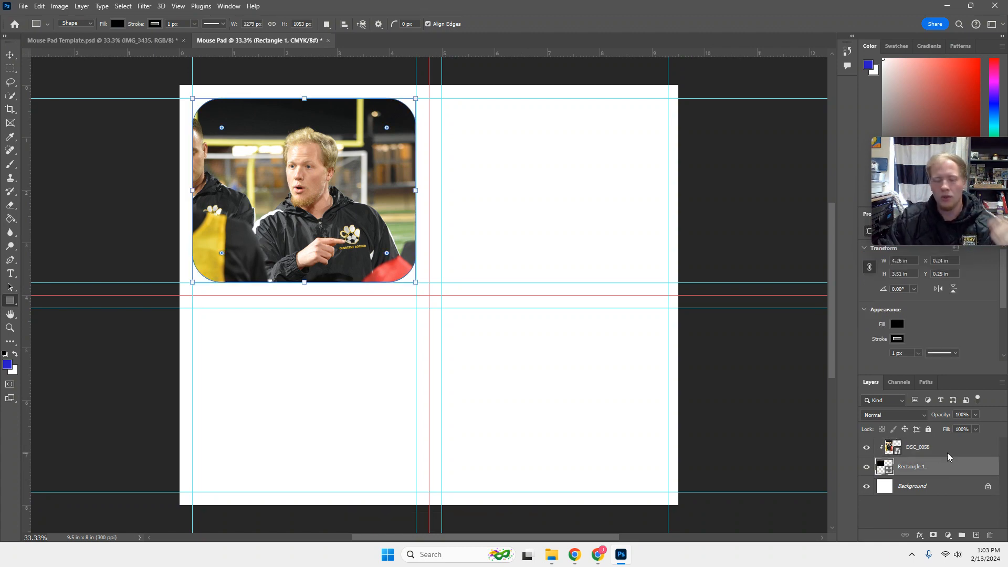
shift+click(947, 452)
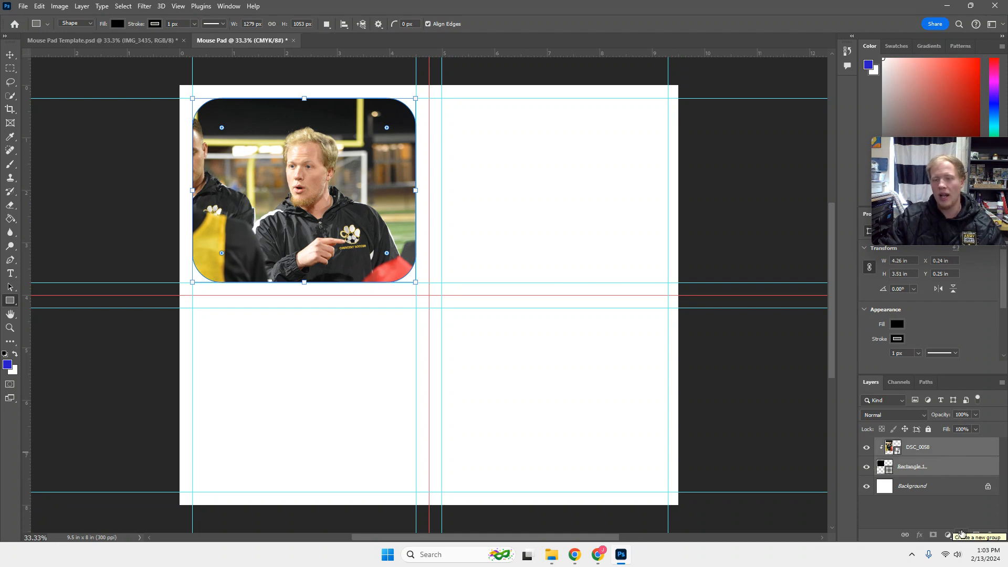
right_click(942, 445)
click(968, 342)
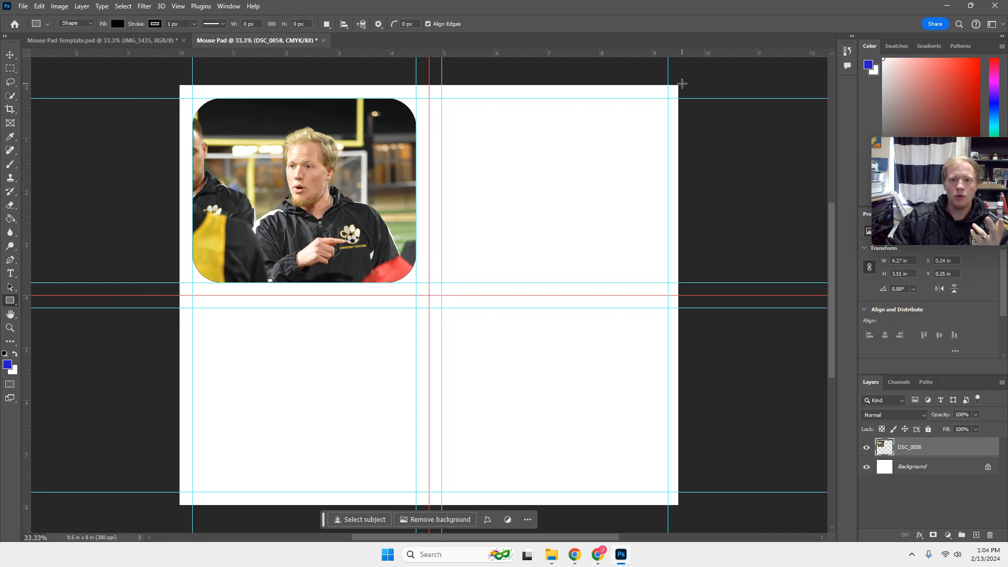
- Draw a black triangle about 19.02 x 8.01 in from the canvas's lower-left corner so its slanted edge meets the upper-right corner
right_click(10, 301)
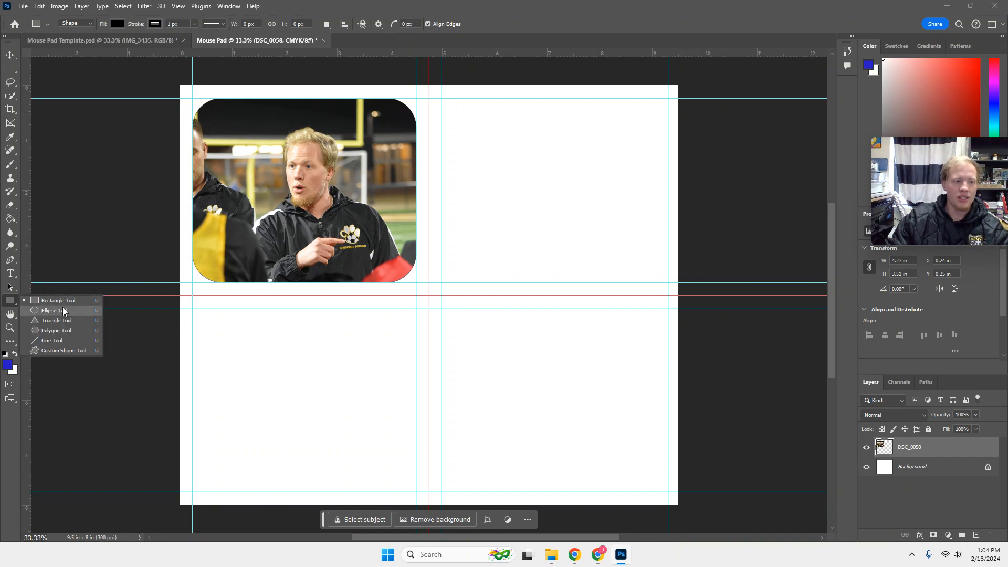
click(61, 321)
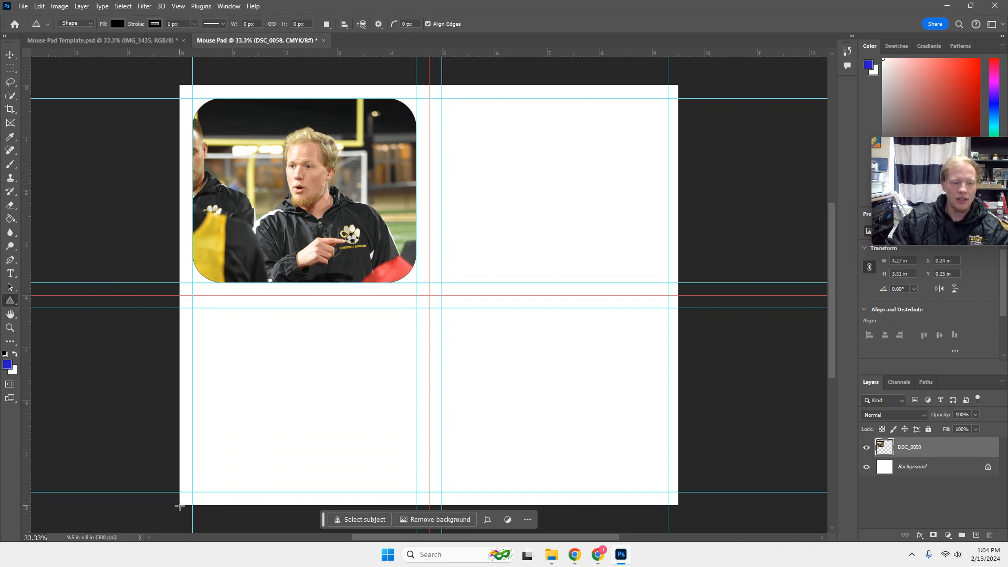
drag(180, 505, 772, 93)
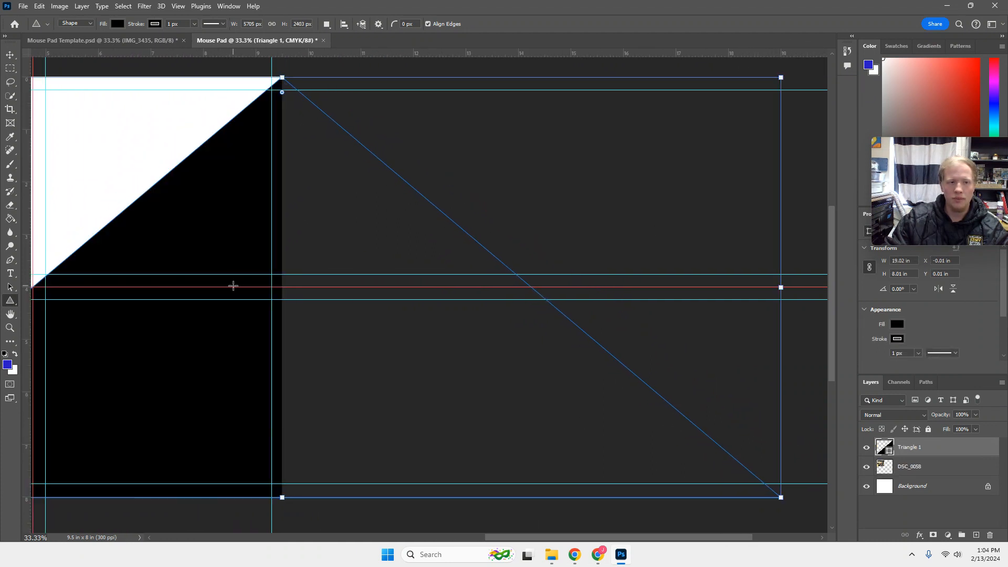
drag(344, 378, 648, 377)
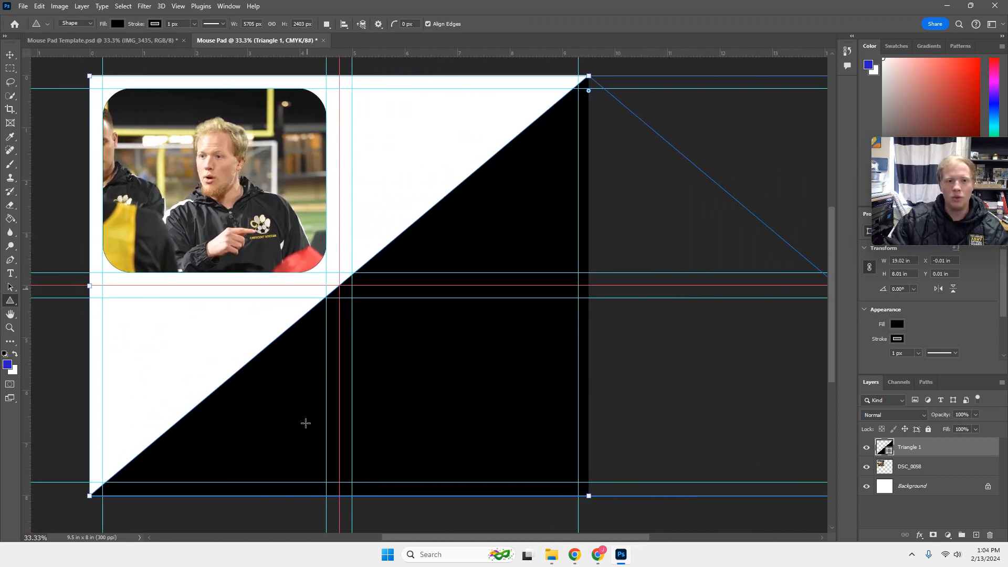
- Undo the triangle and the merge of the photo with its rectangle
key(ctrl+z)
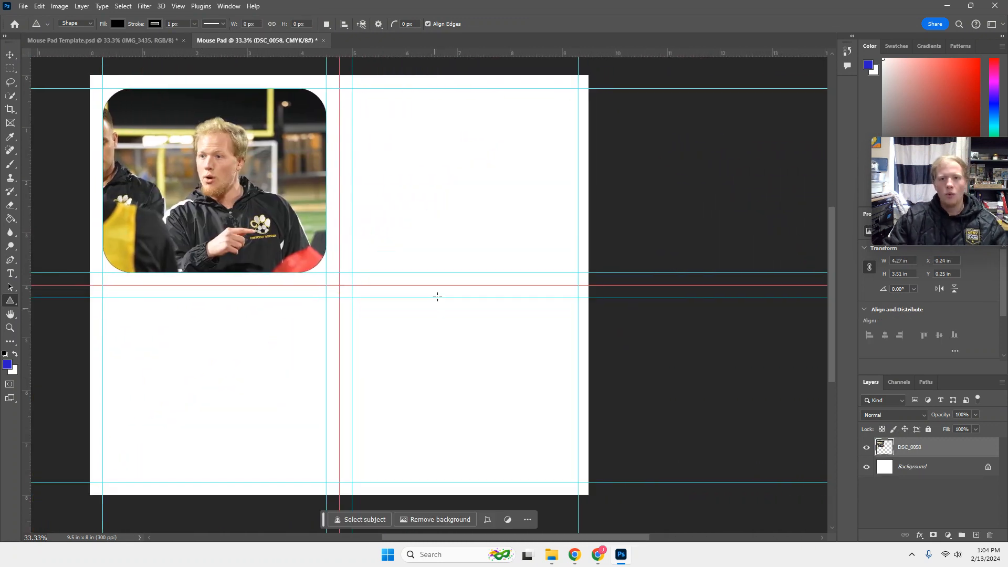
key(ctrl+z)
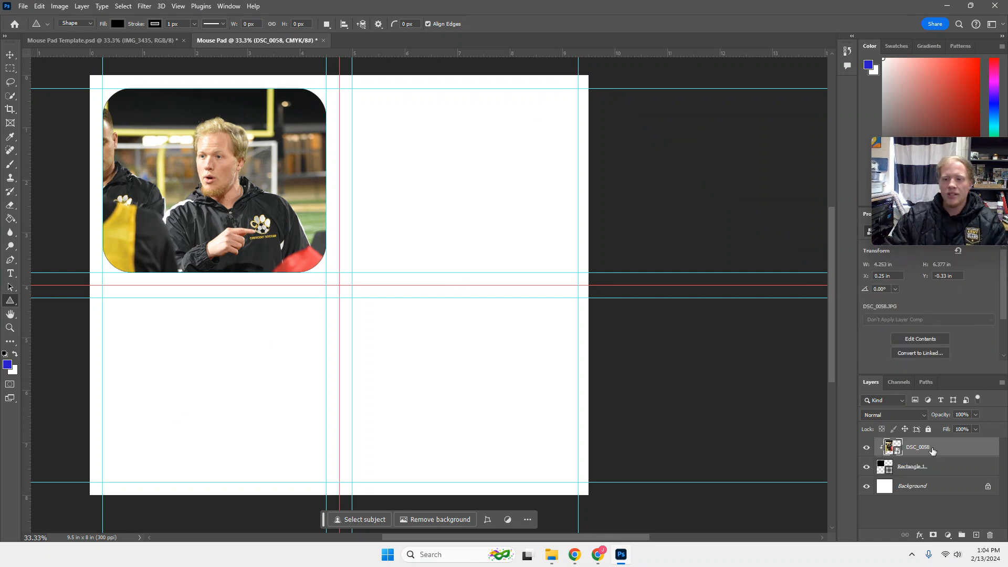
- Scale the clipped photo to about 40.36%, reposition it inside the rounded rectangle, and apply the transform
click(10, 55)
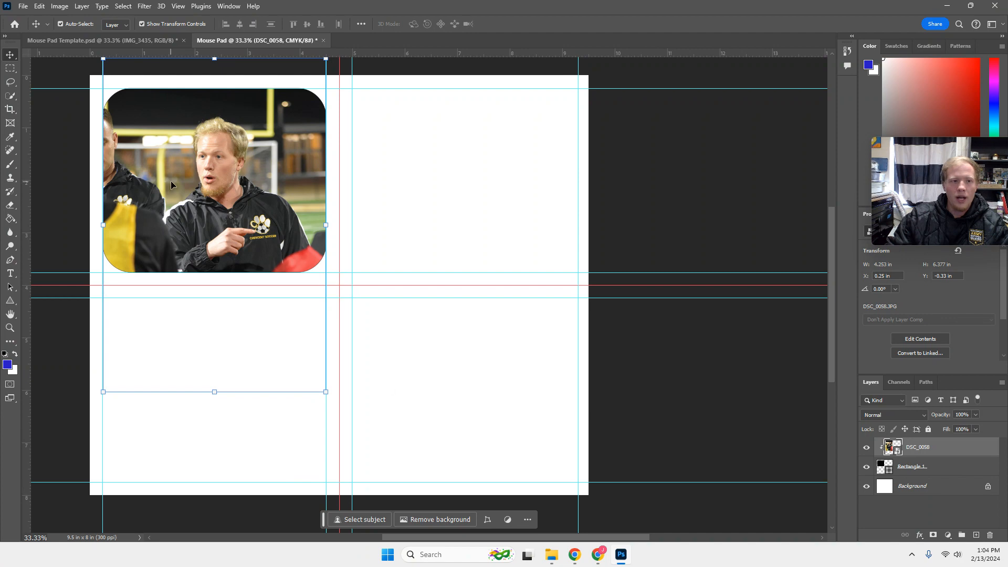
drag(171, 185, 229, 251)
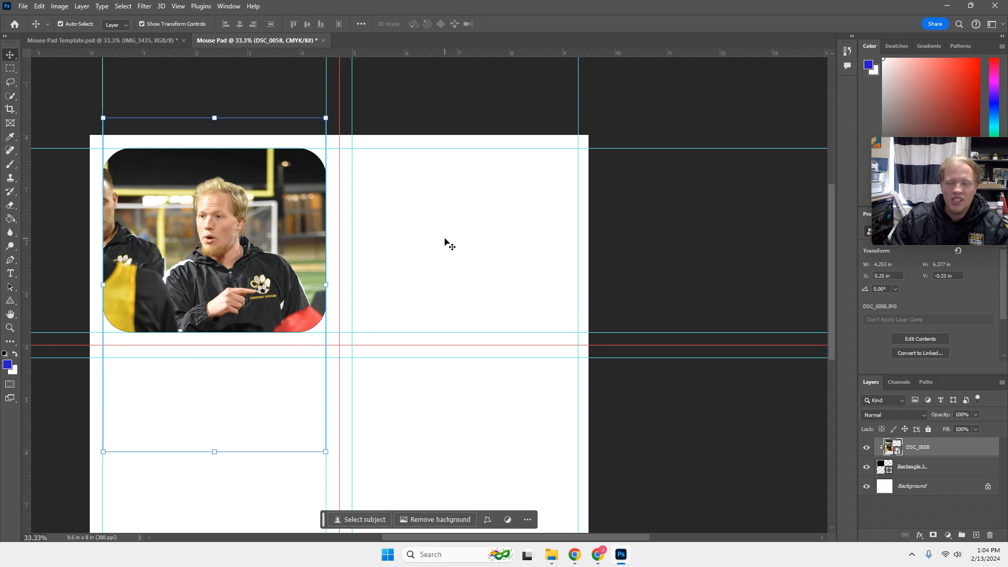
drag(326, 452, 385, 510)
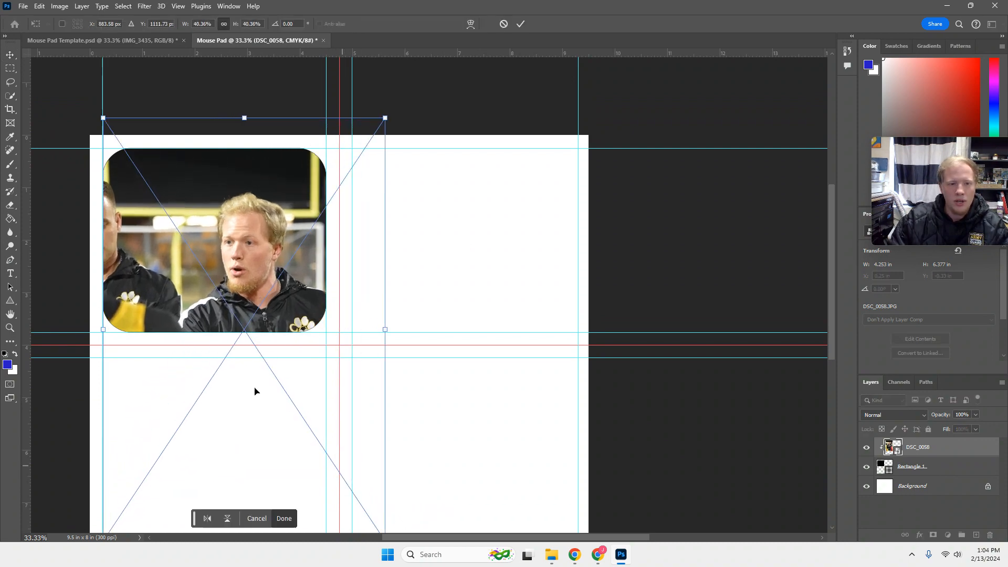
drag(231, 273, 215, 250)
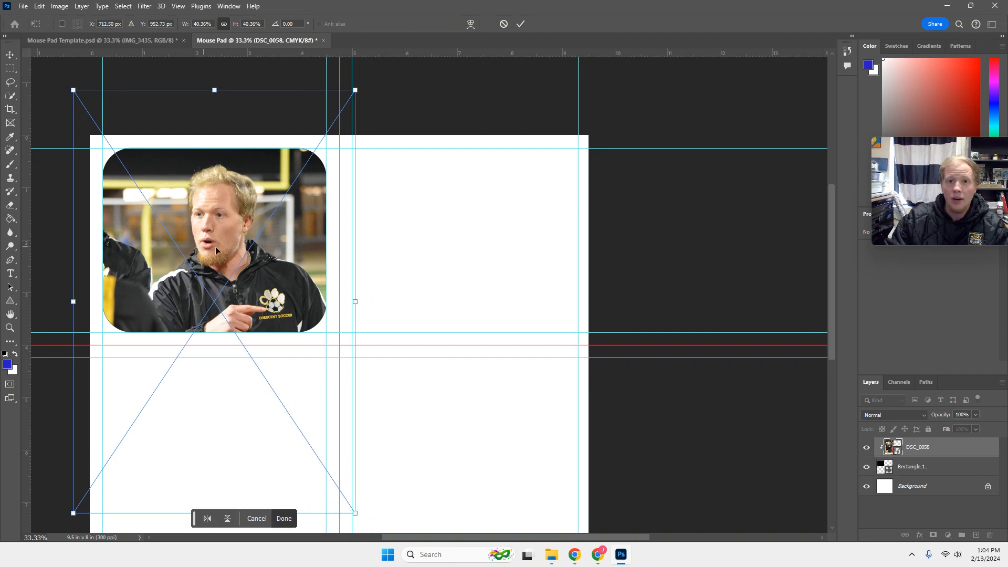
click(520, 24)
click(822, 325)
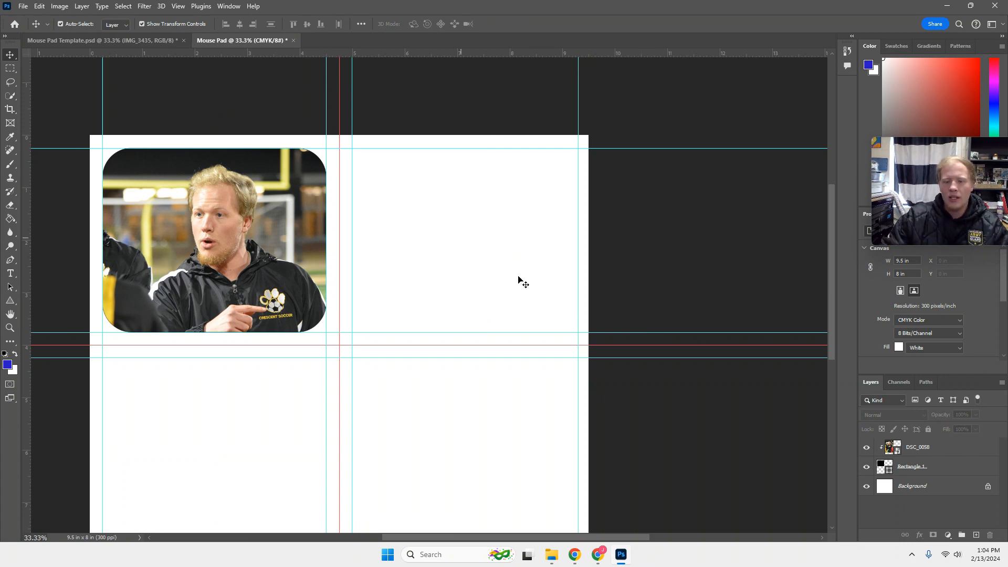
- Draw a black triangle about 19.64 x 8.23 in from the canvas's lower-left corner, covering the lower-right diagonal half, and deselect it
scroll(501, 325, down, 1)
scroll(501, 325, down, 3)
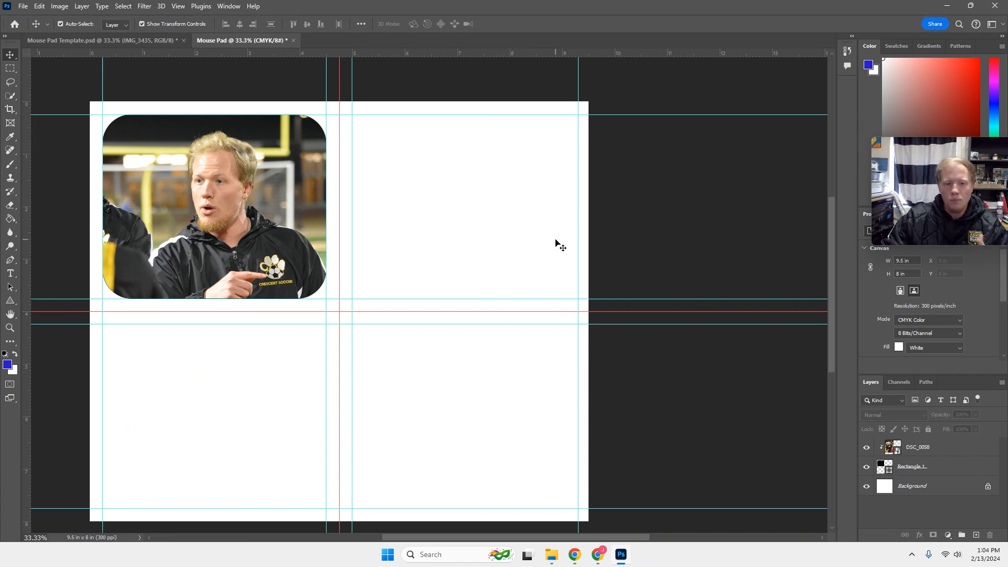
click(7, 302)
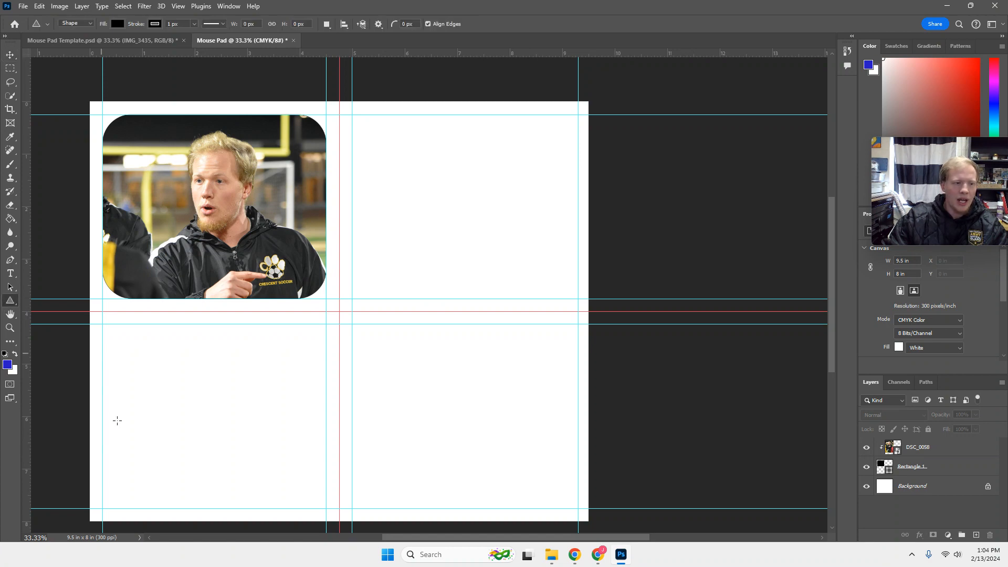
drag(86, 519, 808, 90)
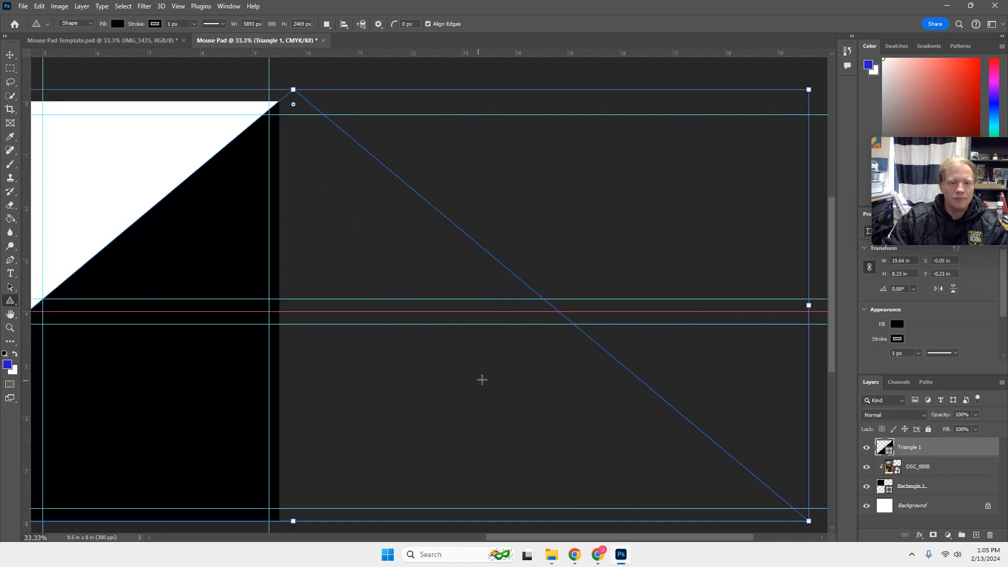
scroll(535, 376, down, 1)
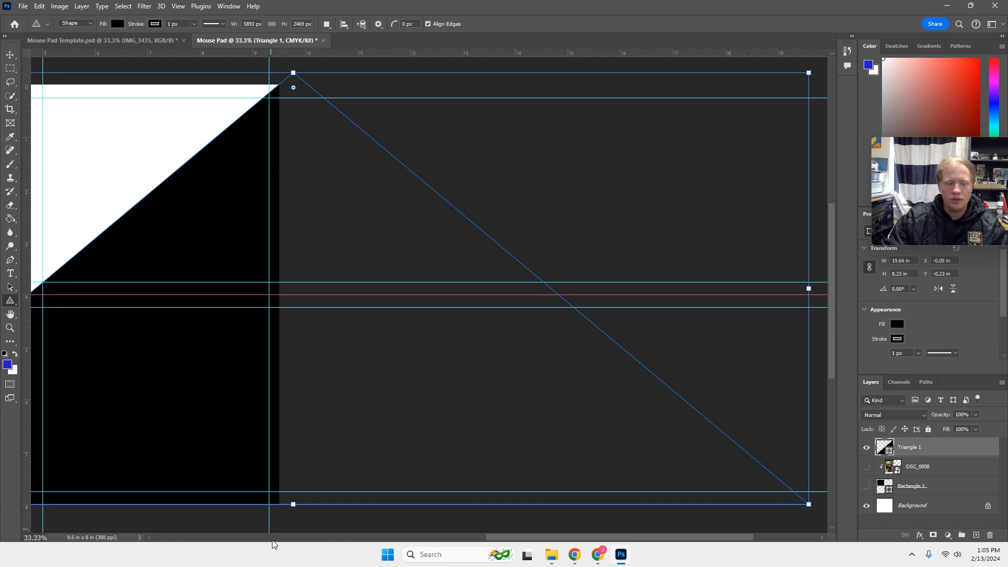
click(10, 55)
key(space)
drag(129, 120, 511, 140)
click(119, 200)
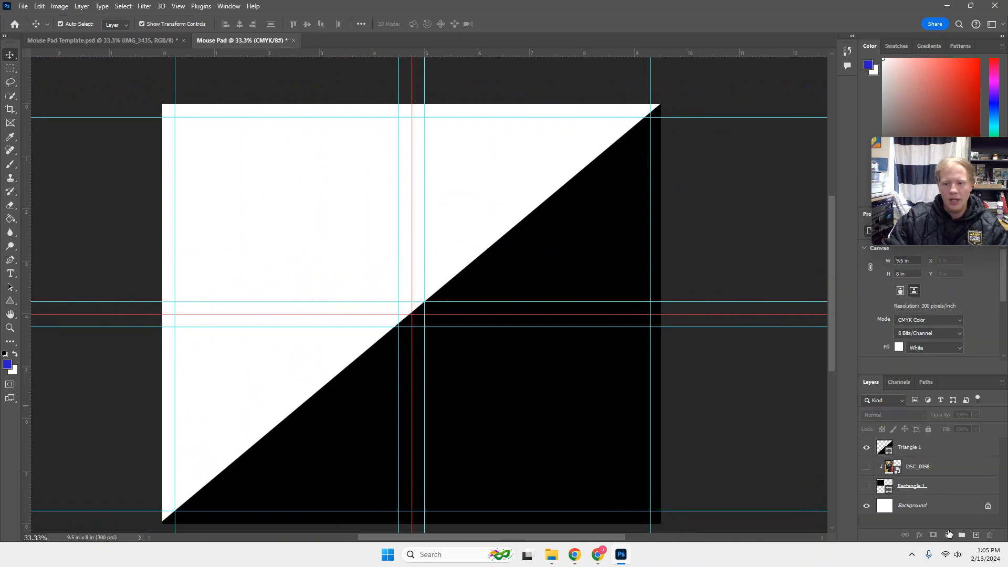
- Hide the DSC_0058 and Rectangle 1 layers
drag(866, 466, 866, 486)
click(866, 466)
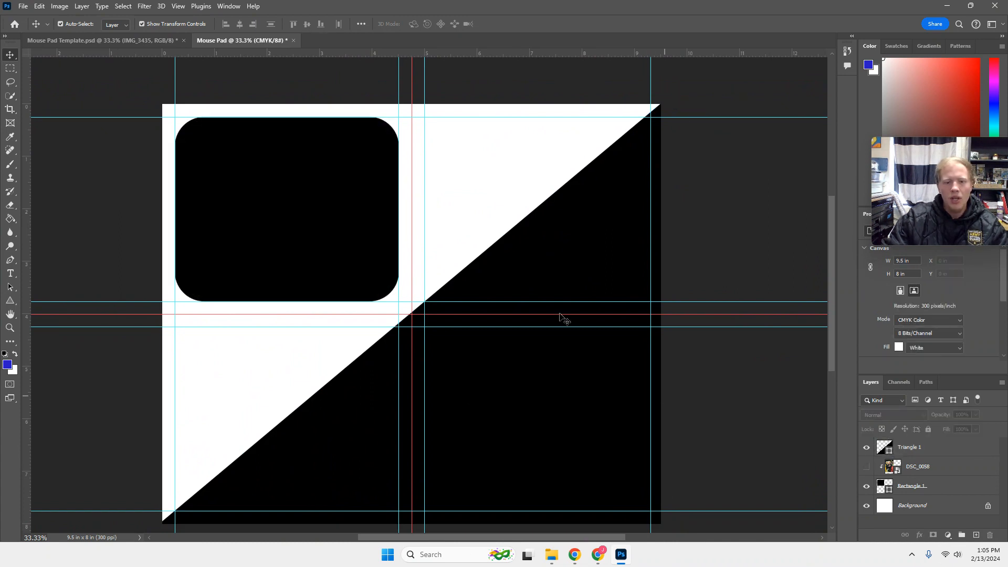
click(866, 486)
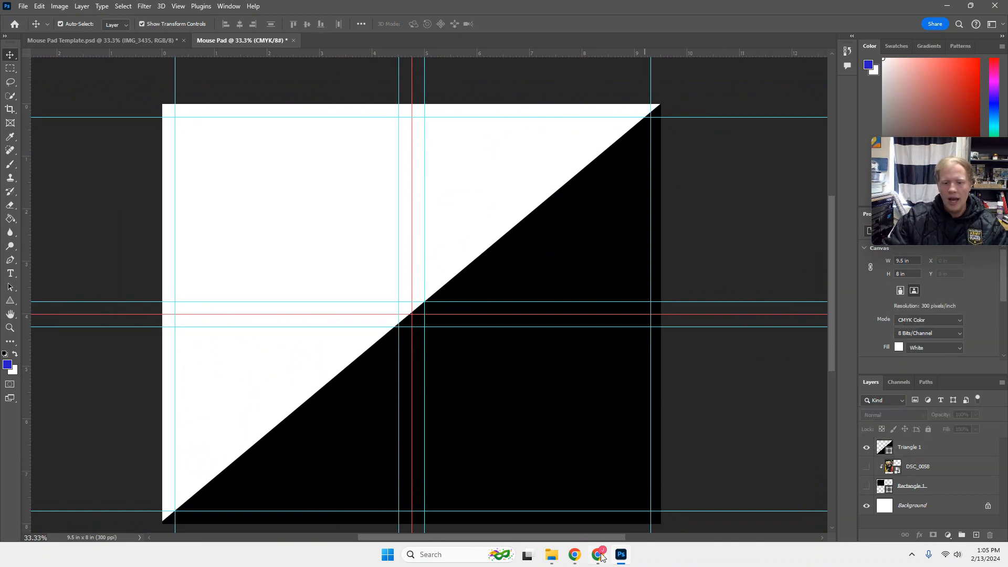
- Switch to Chrome and search Google Images for "mizzou tiger" in a new tab
key(alt+Tab)
click(527, 10)
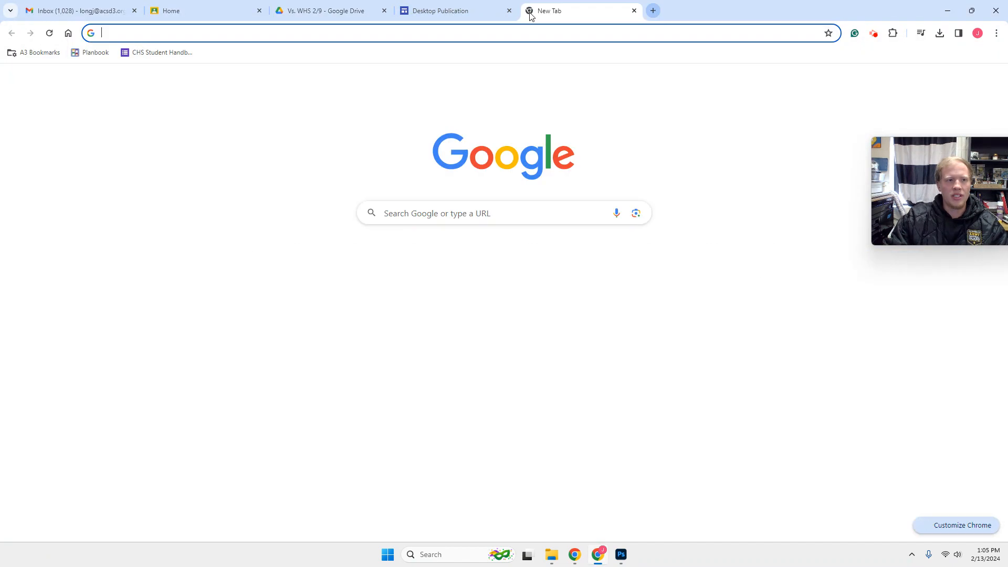
text(mizzo)
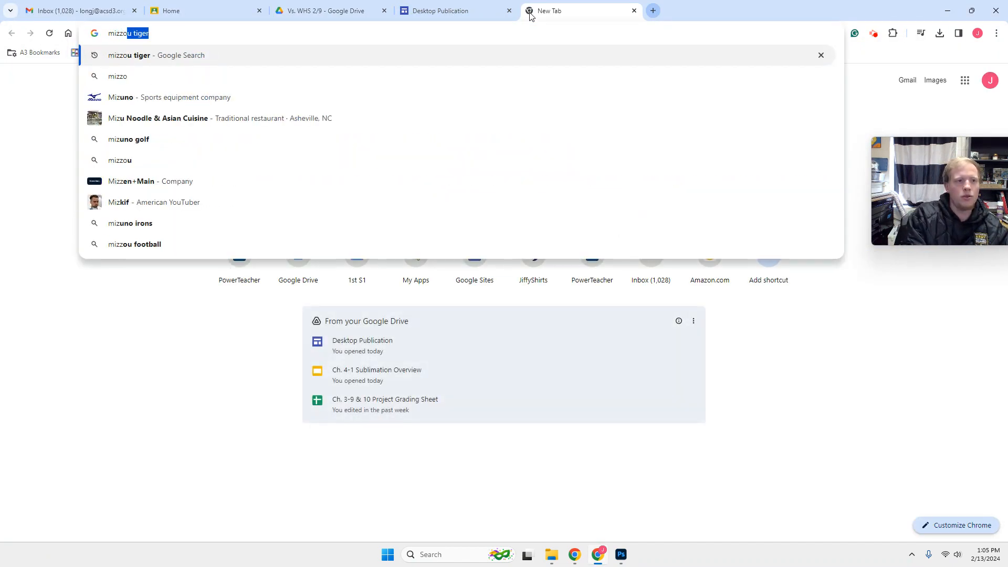
key(Return)
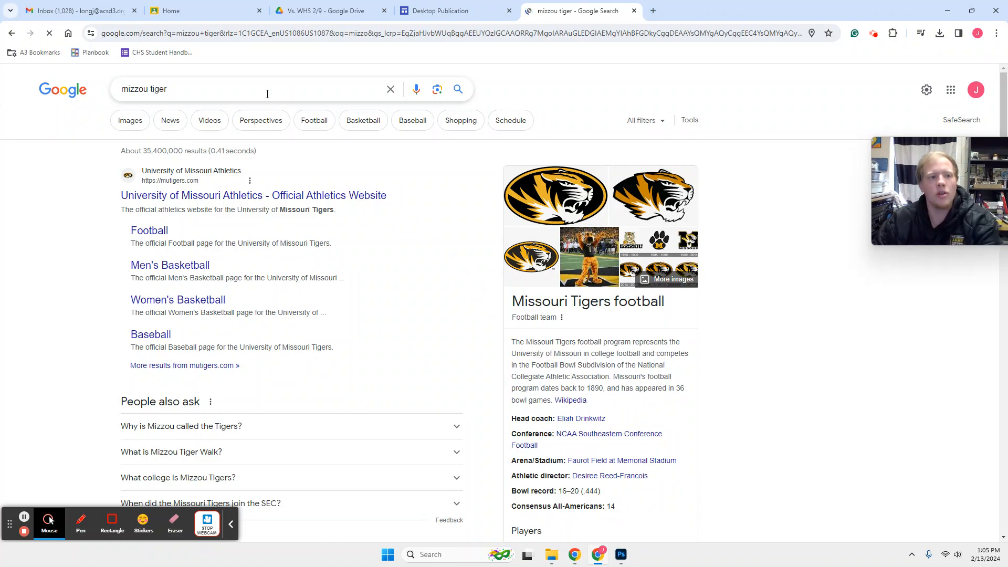
click(130, 126)
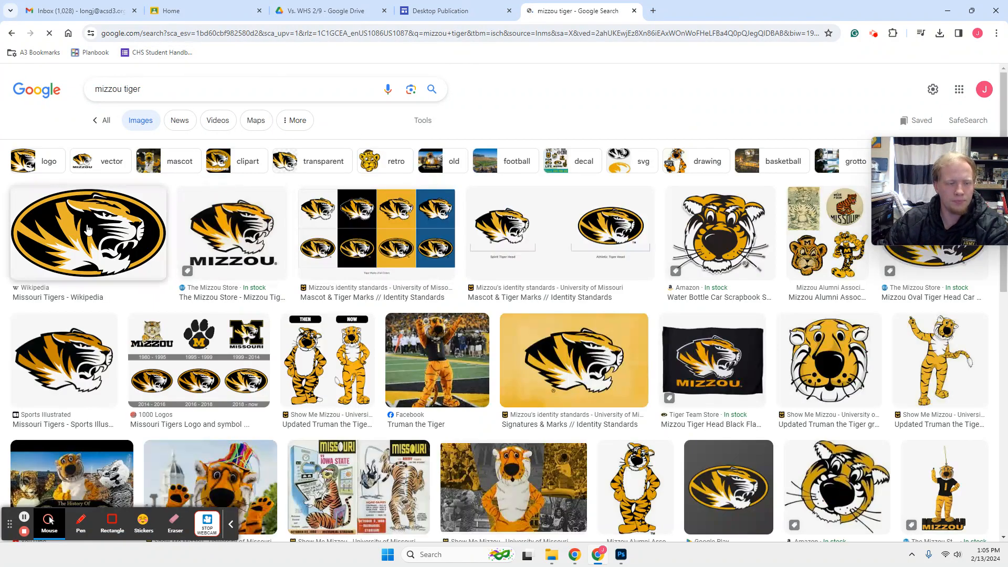
click(80, 229)
right_click(722, 222)
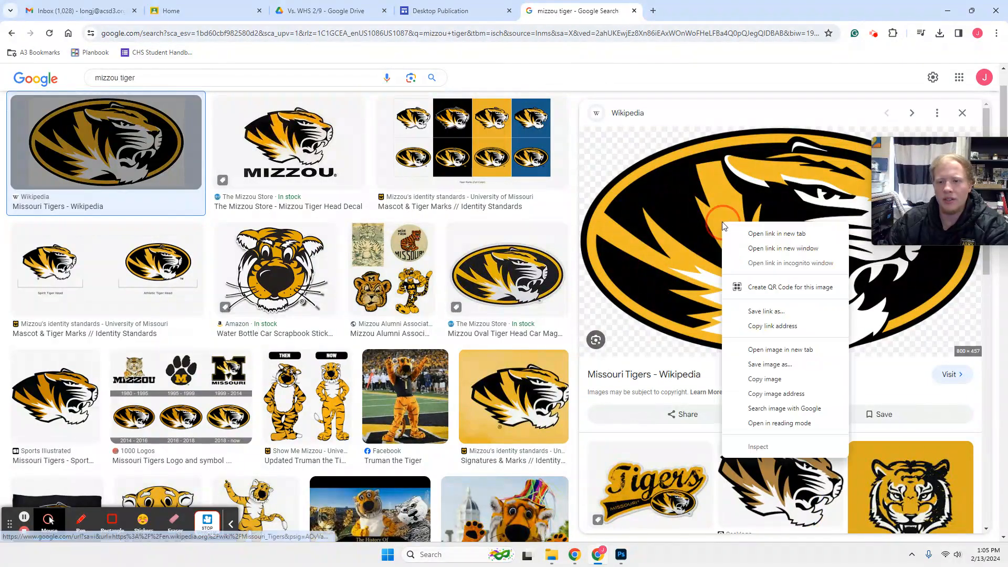
click(764, 373)
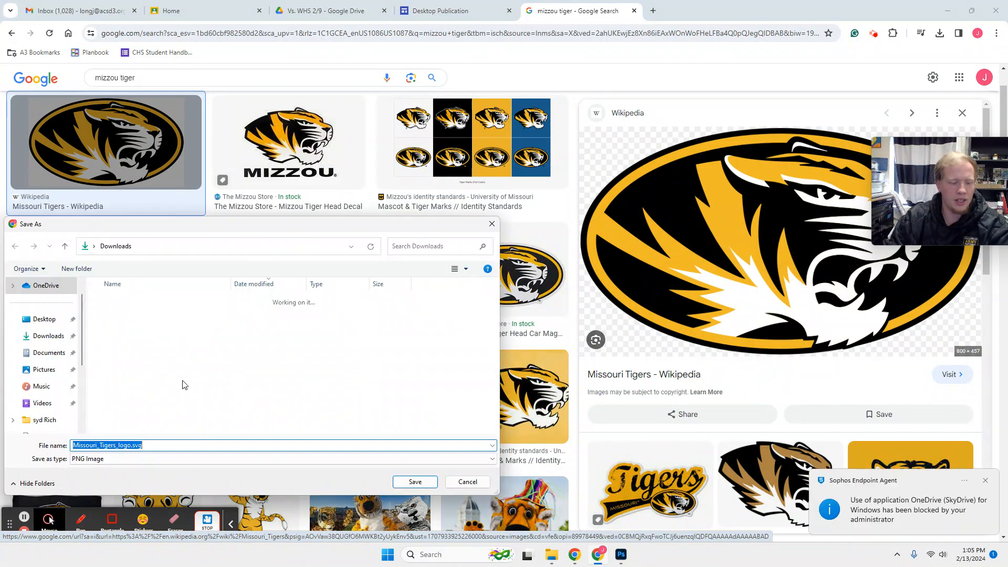
text(tiger)
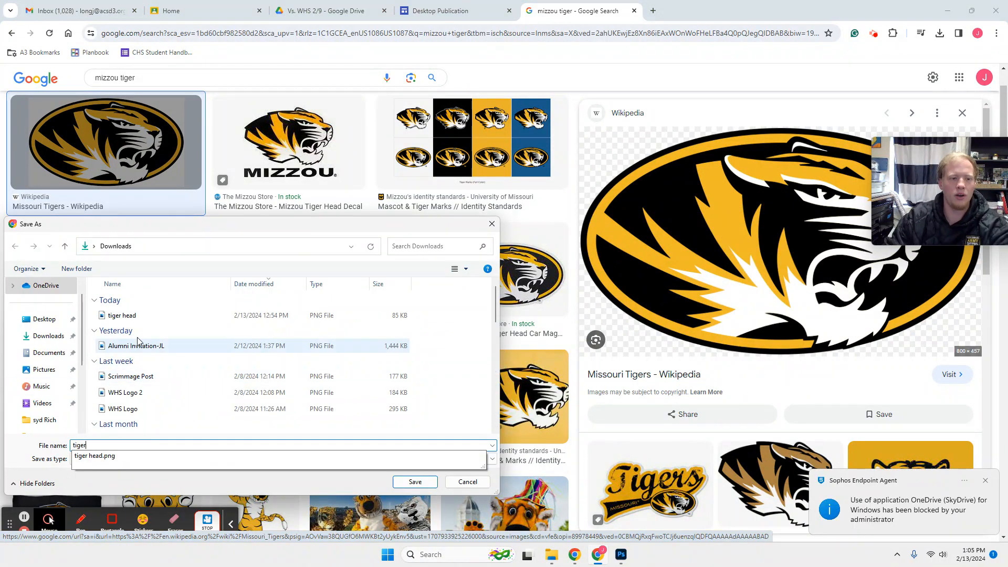
click(467, 481)
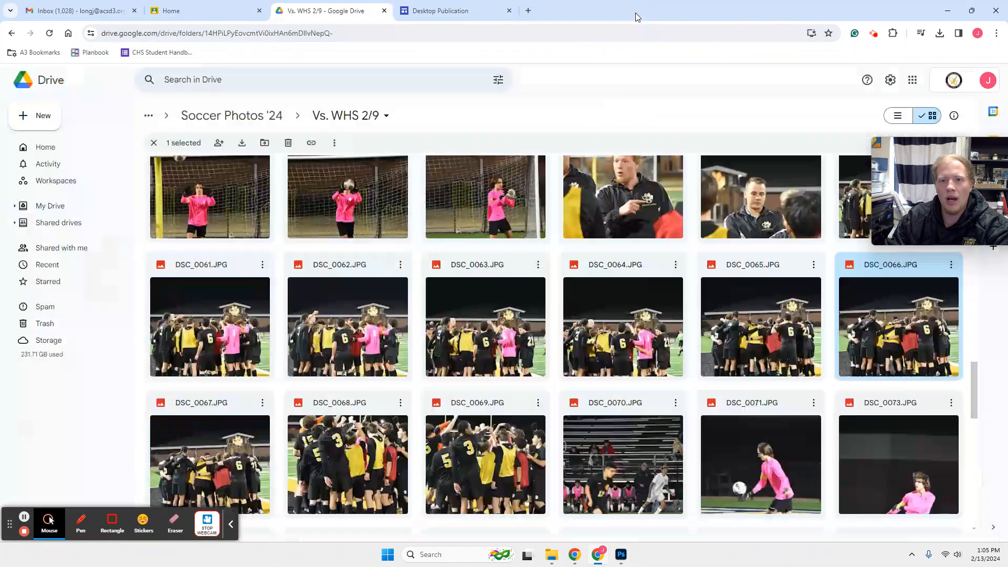
- Switch to Photoshop and place the tiger head PNG from the Downloads folder into the Mouse Pad document
click(634, 11)
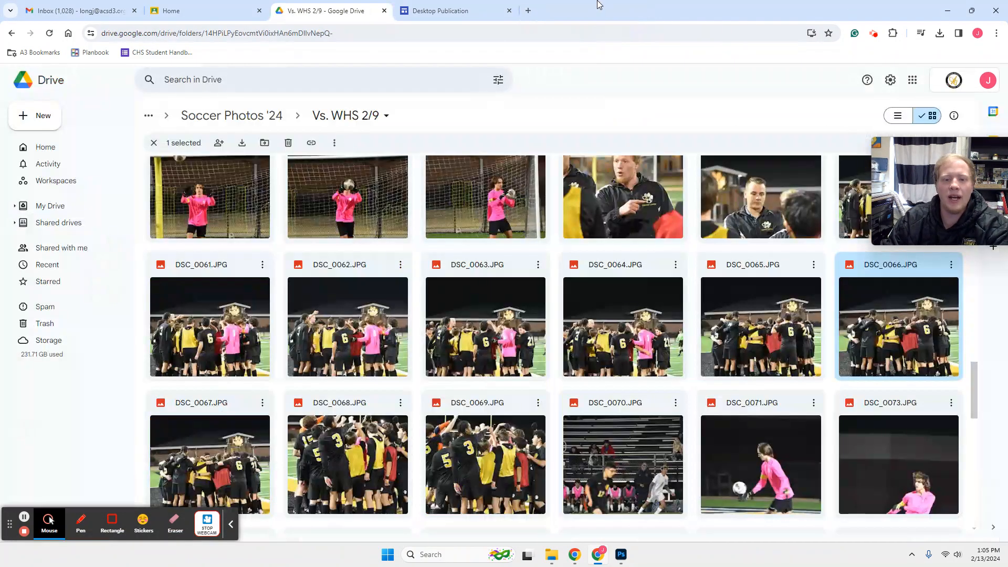
key(alt+Tab)
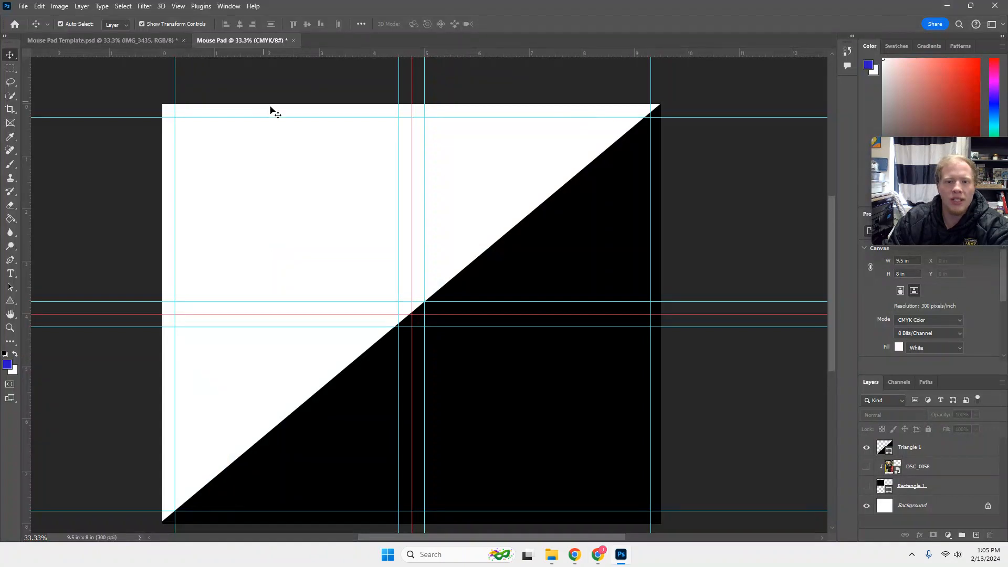
click(554, 559)
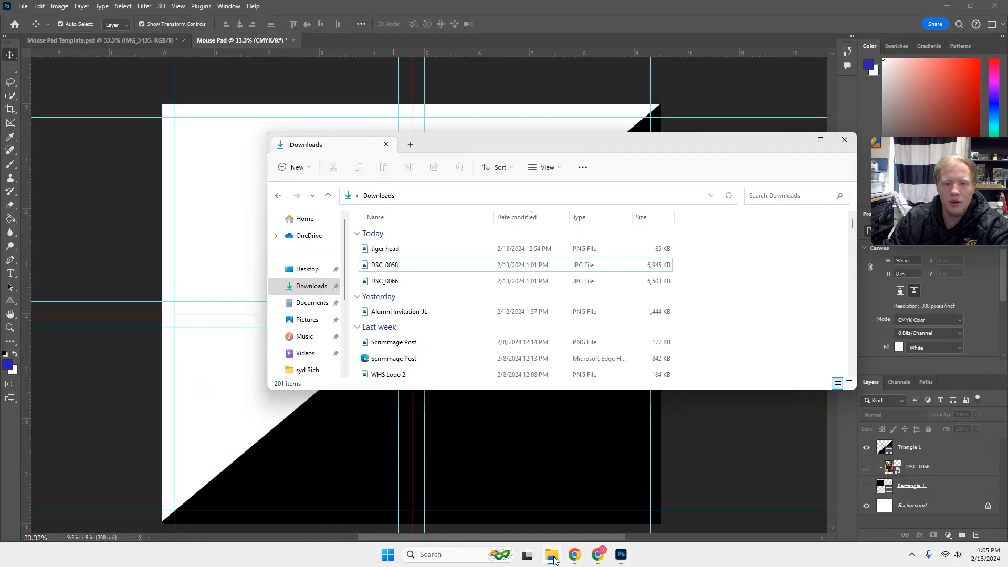
click(385, 249)
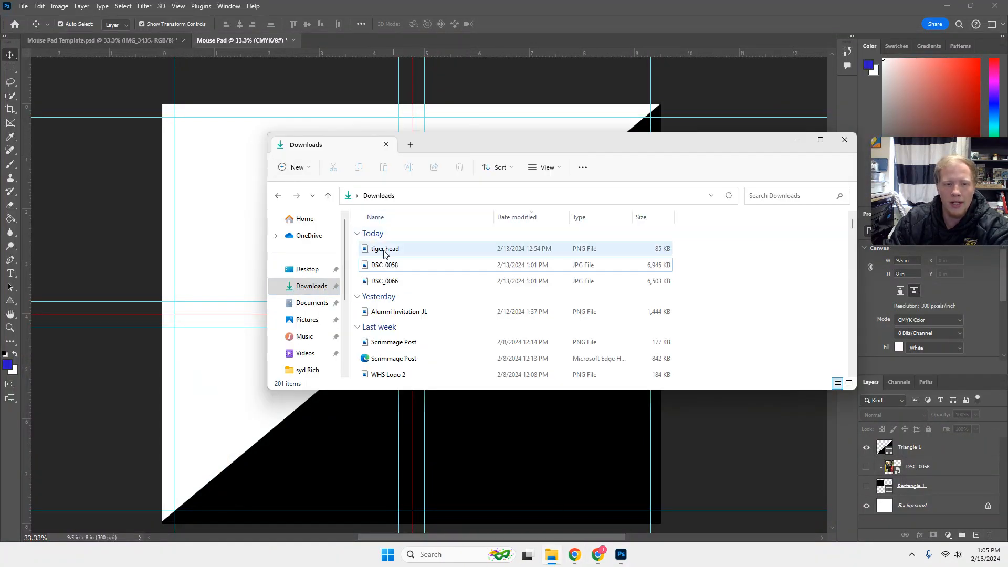
drag(415, 250, 239, 257)
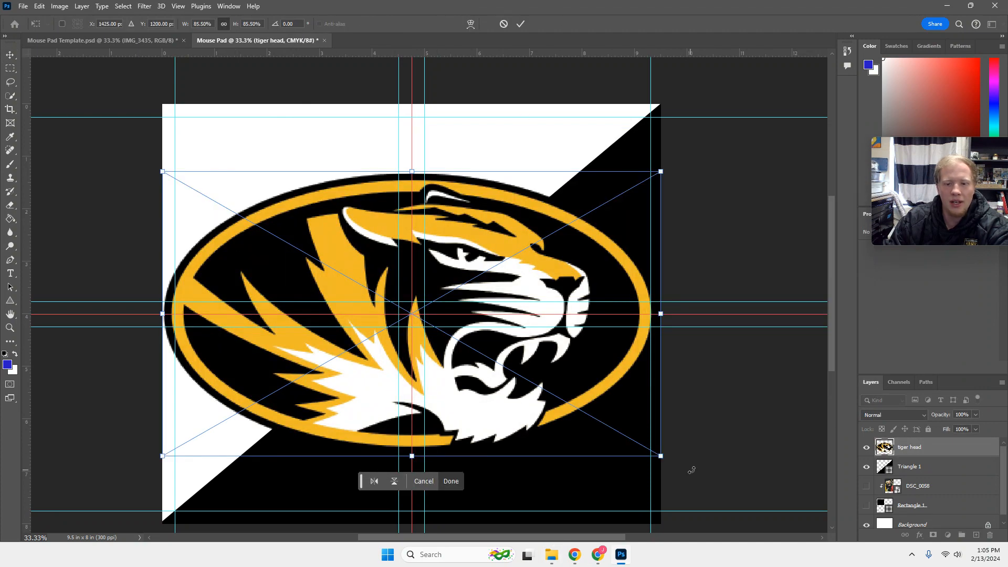
- Enlarge the tiger head to about 10.31 x 5.84 in, move it toward the canvas's lower half, and close the Downloads window
drag(660, 456, 706, 481)
click(520, 24)
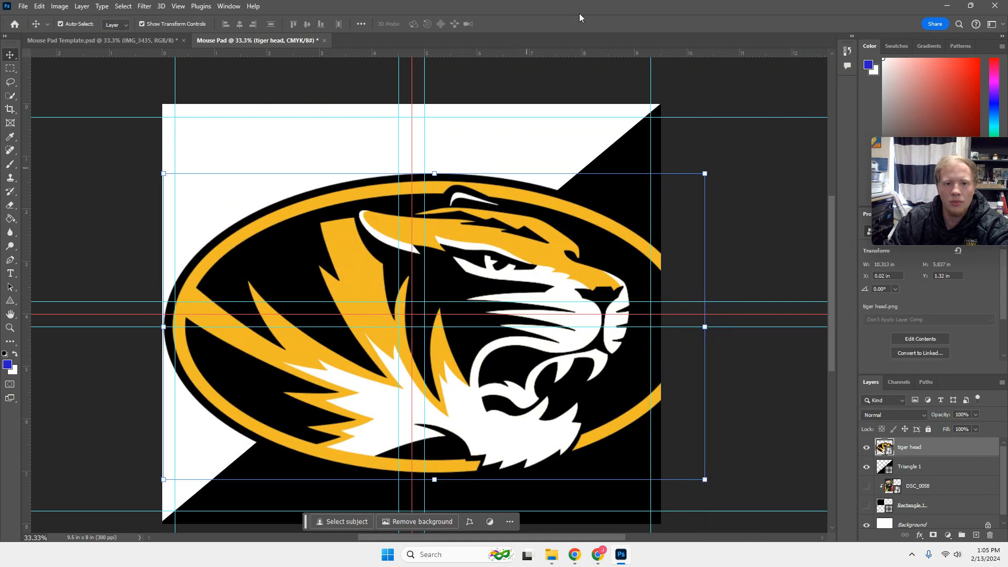
drag(550, 270, 468, 285)
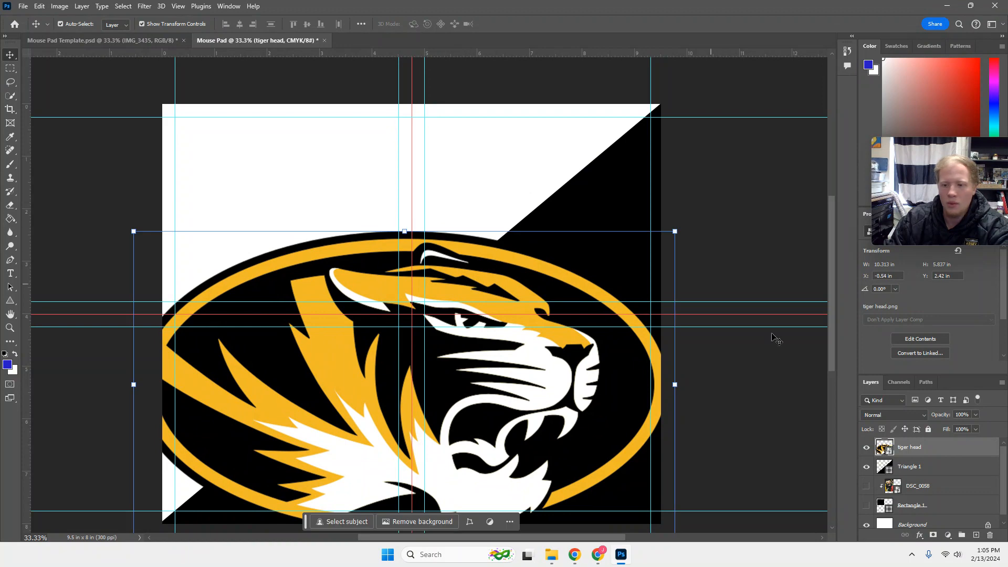
key(alt+Tab)
click(844, 140)
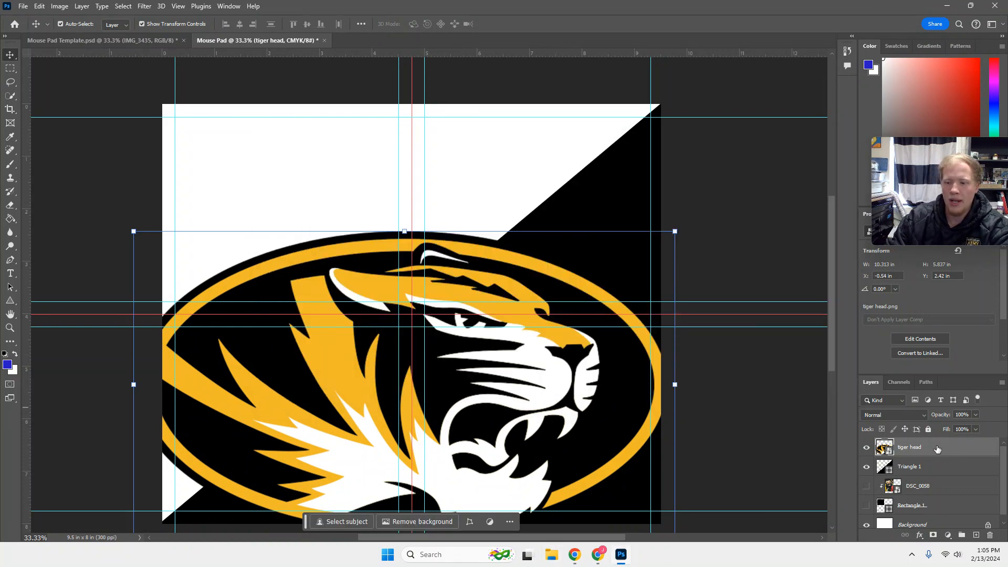
- Try to create a clipping mask with the tiger head and Triangle 1 layers both selected, and undo it
click(954, 468)
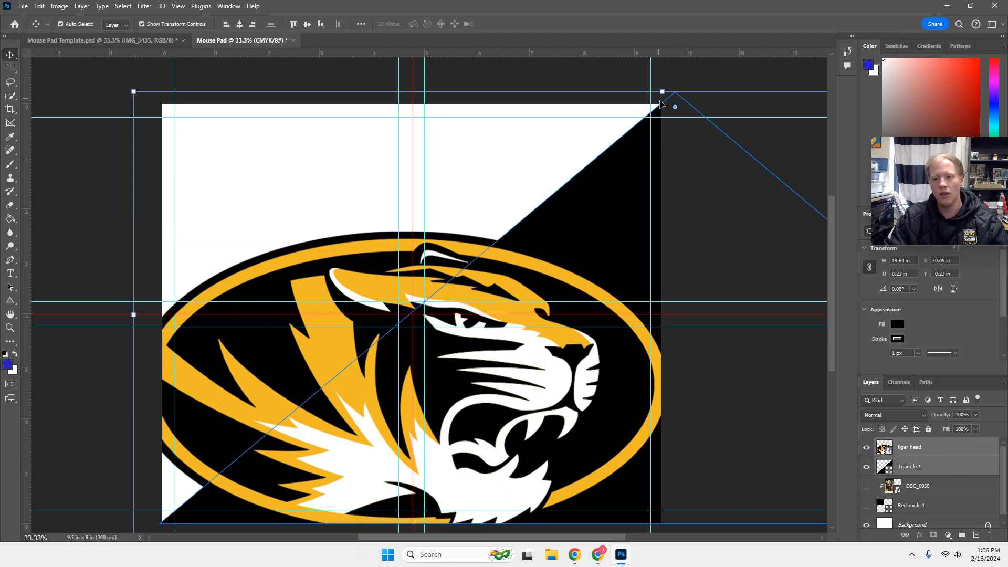
ctrl+click(917, 469)
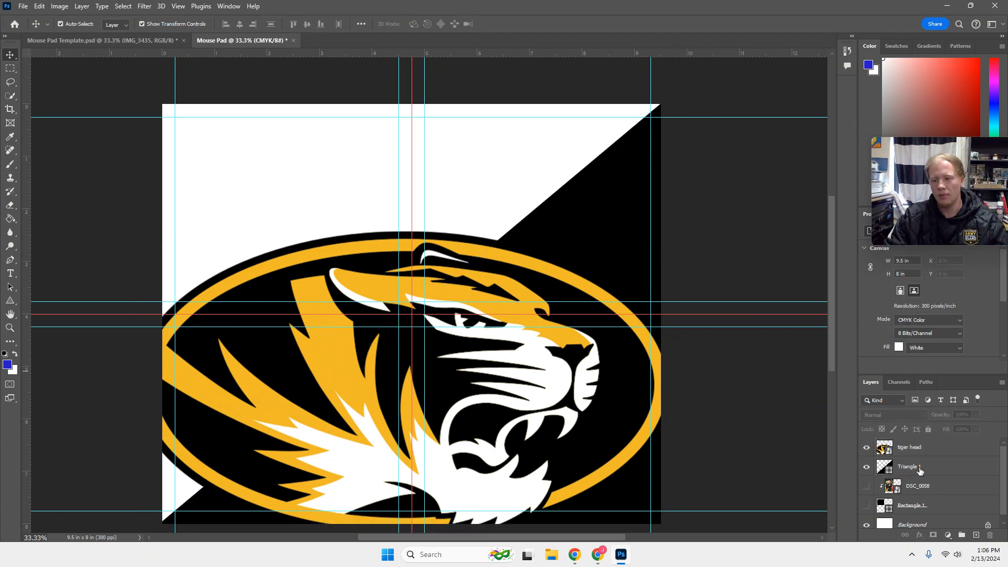
click(928, 442)
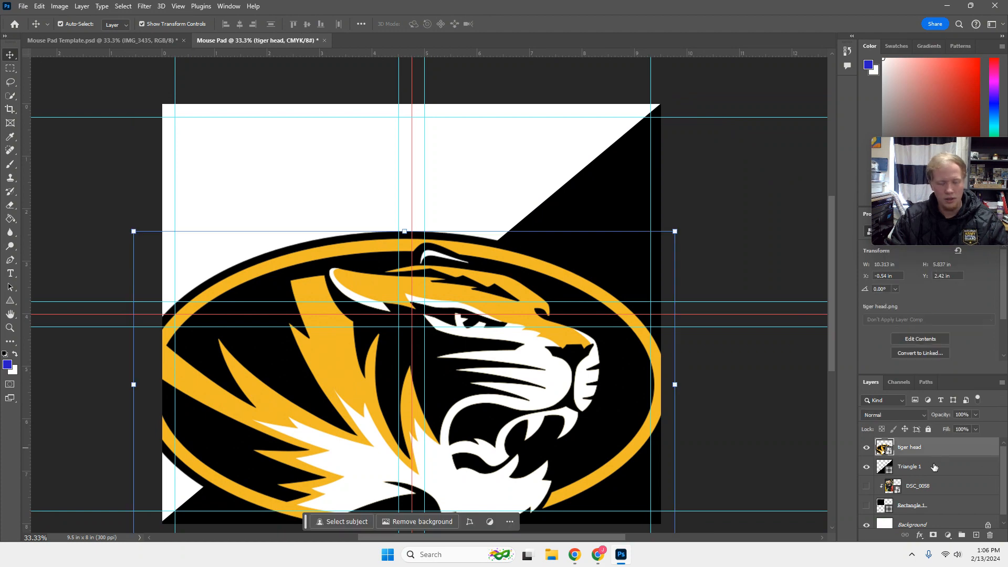
ctrl+click(933, 467)
right_click(929, 448)
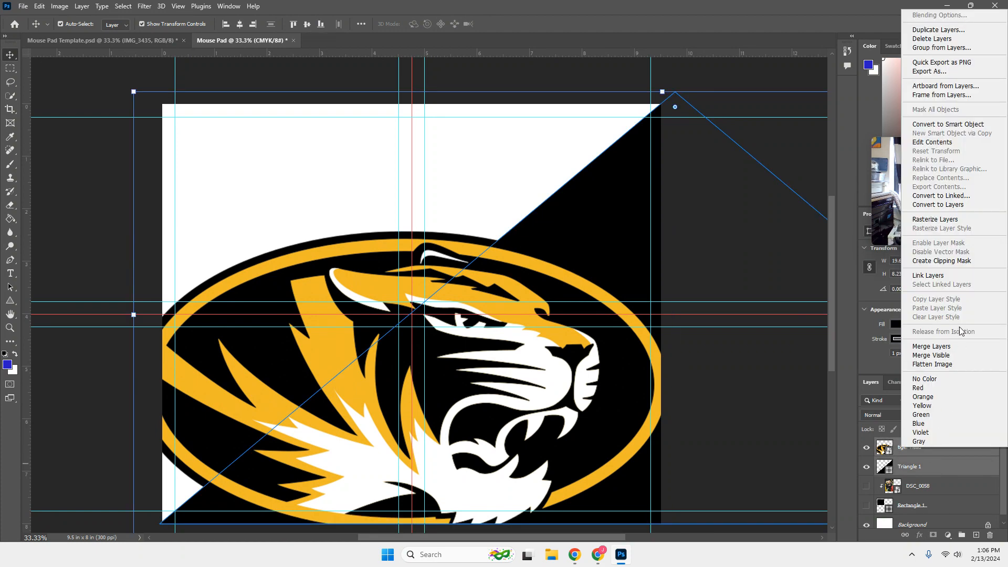
click(965, 260)
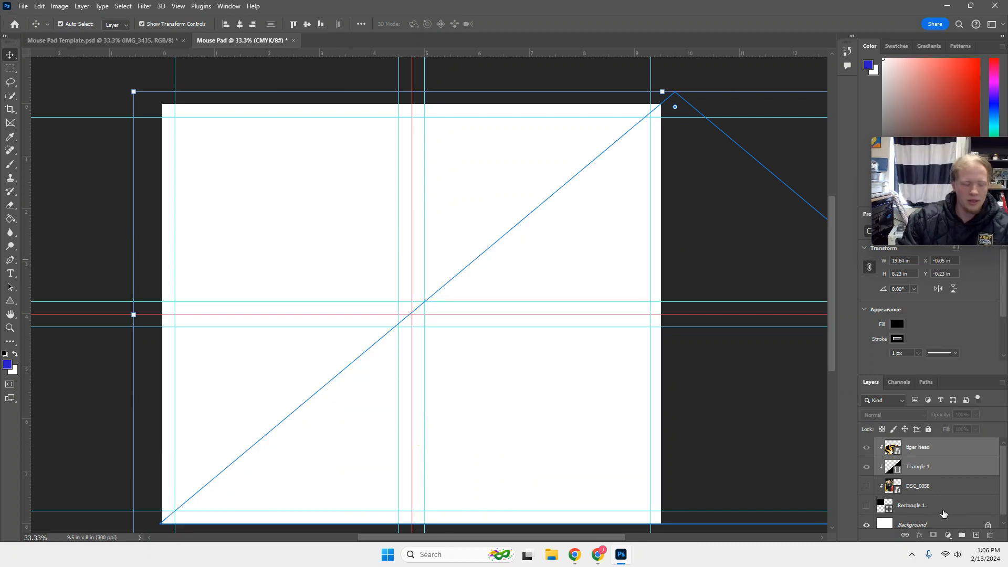
key(ctrl+z)
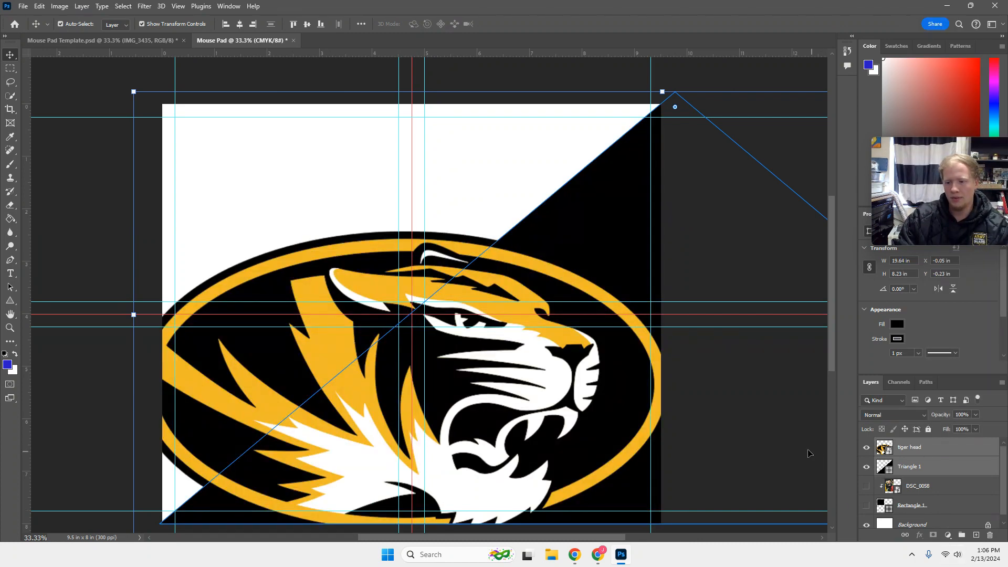
- Move the tiger head layer below Triangle 1 and create a clipping mask from both layers
click(939, 446)
key(ctrl+bracketleft)
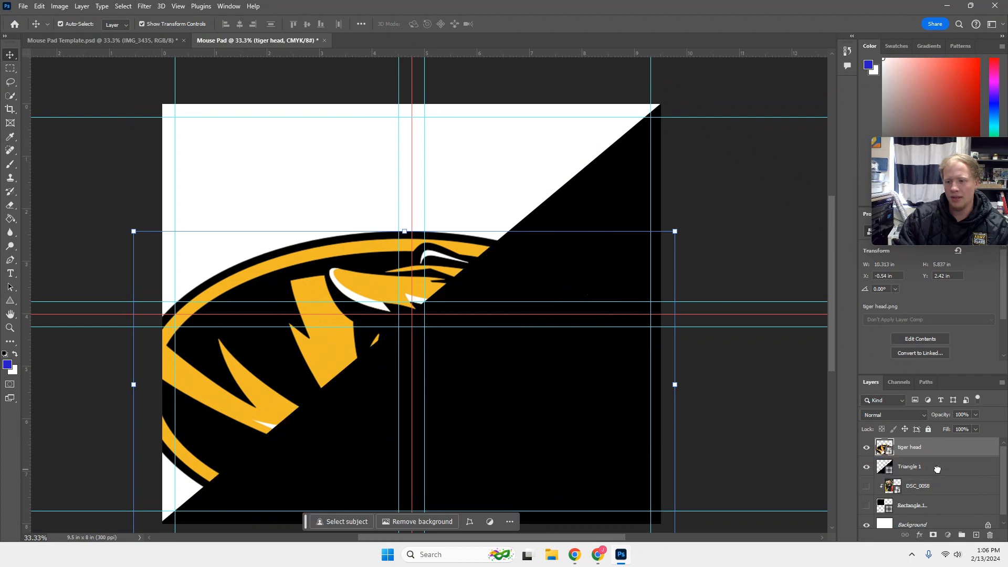
shift+click(943, 448)
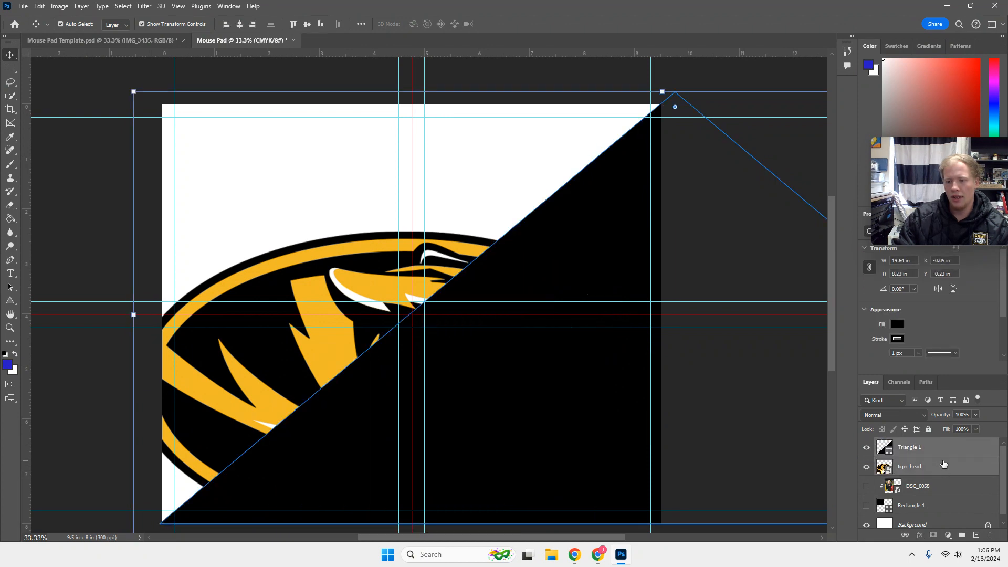
right_click(954, 448)
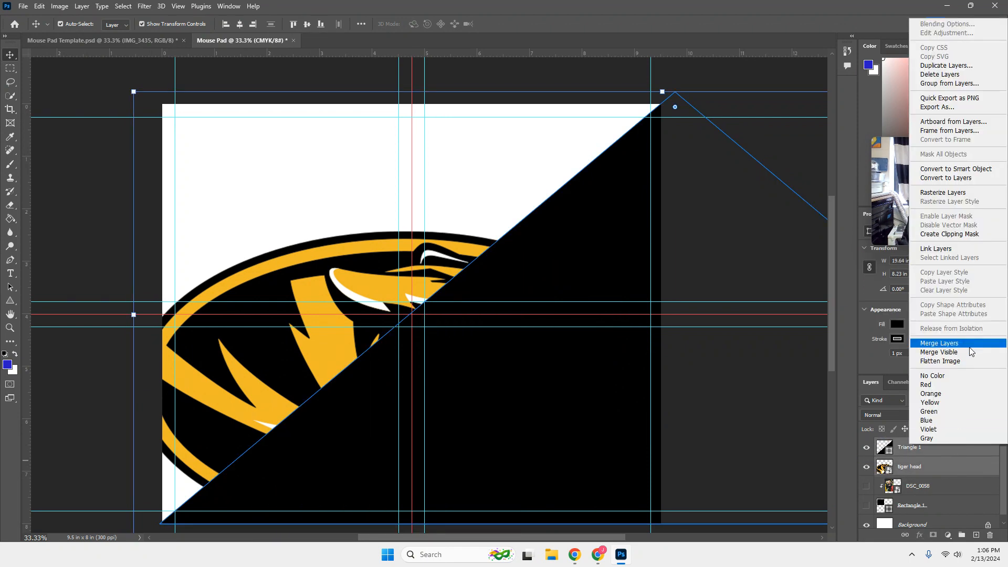
click(966, 234)
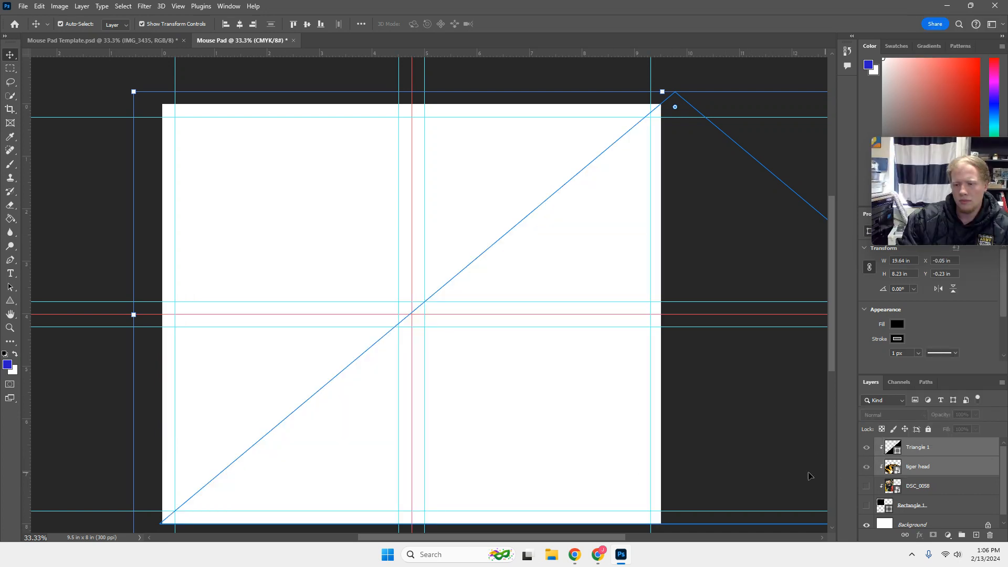
- Release the clipping mask on the tiger head and Triangle 1 layers
click(963, 467)
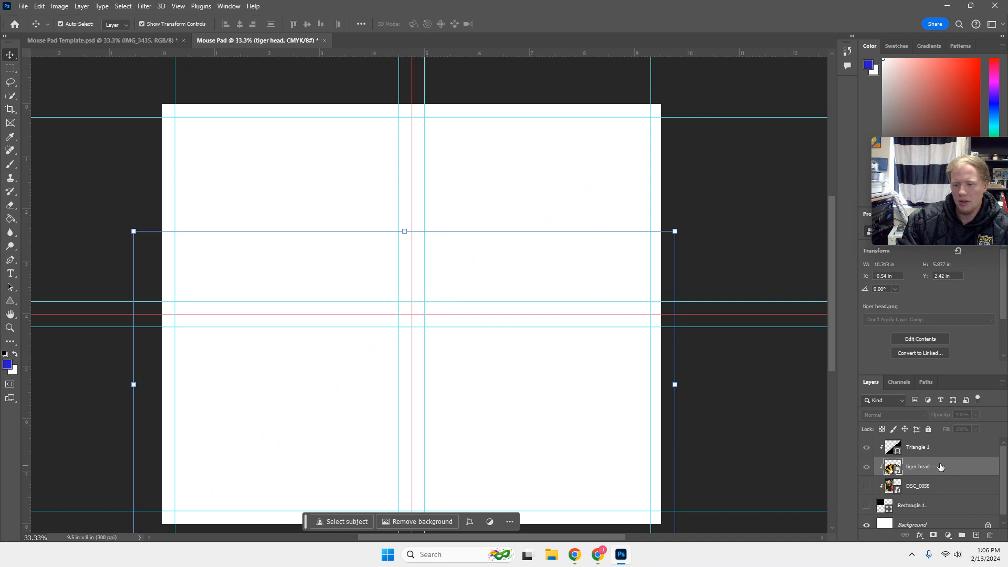
right_click(947, 468)
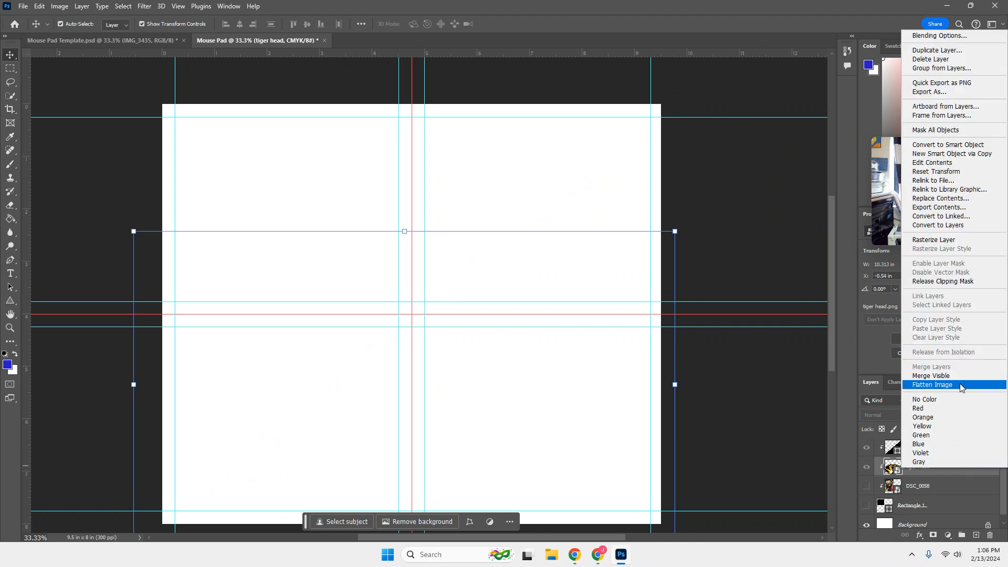
click(962, 281)
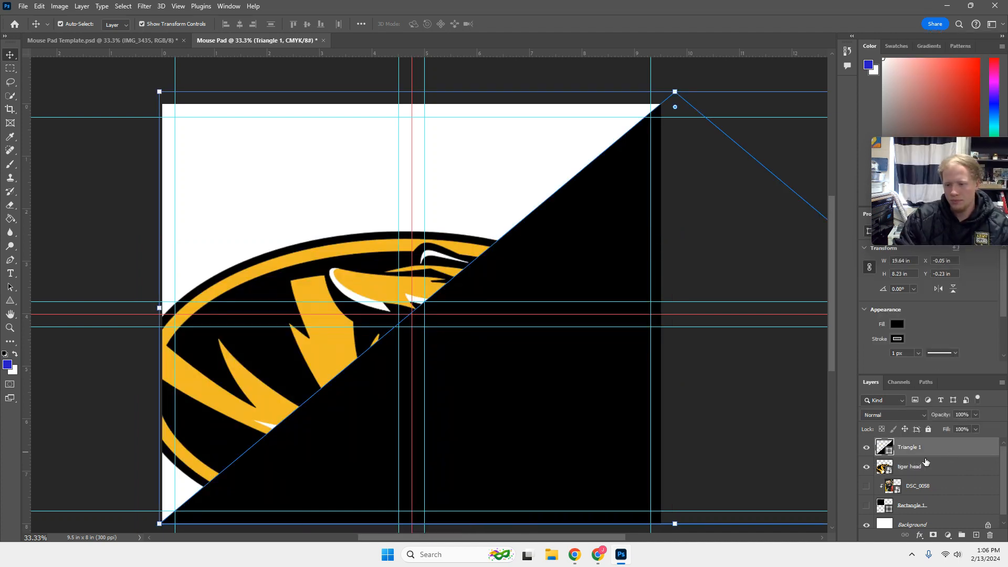
- Try to clip Triangle 1 and the tiger head beneath it together once more, and undo the clipping
shift+click(933, 462)
right_click(933, 451)
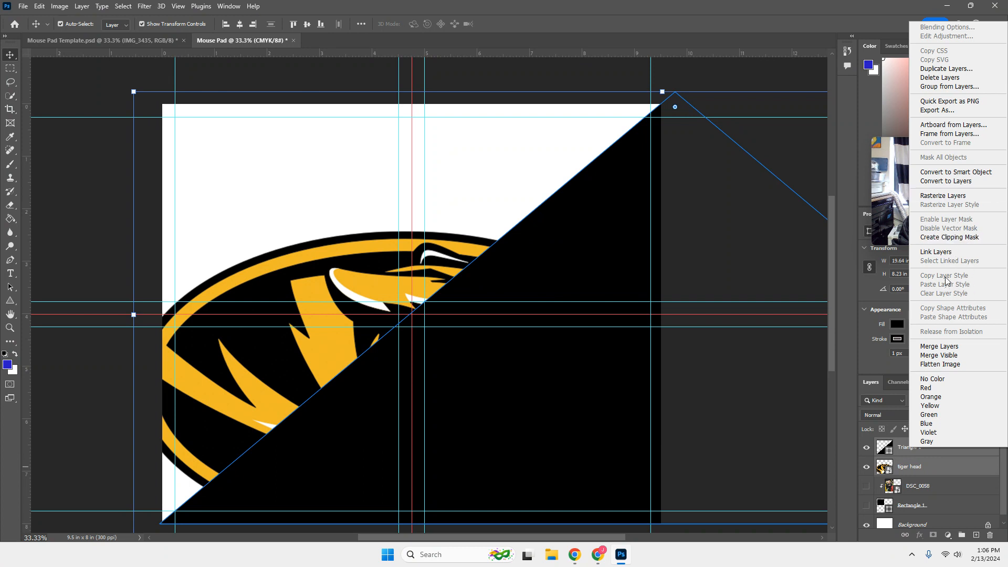
click(949, 237)
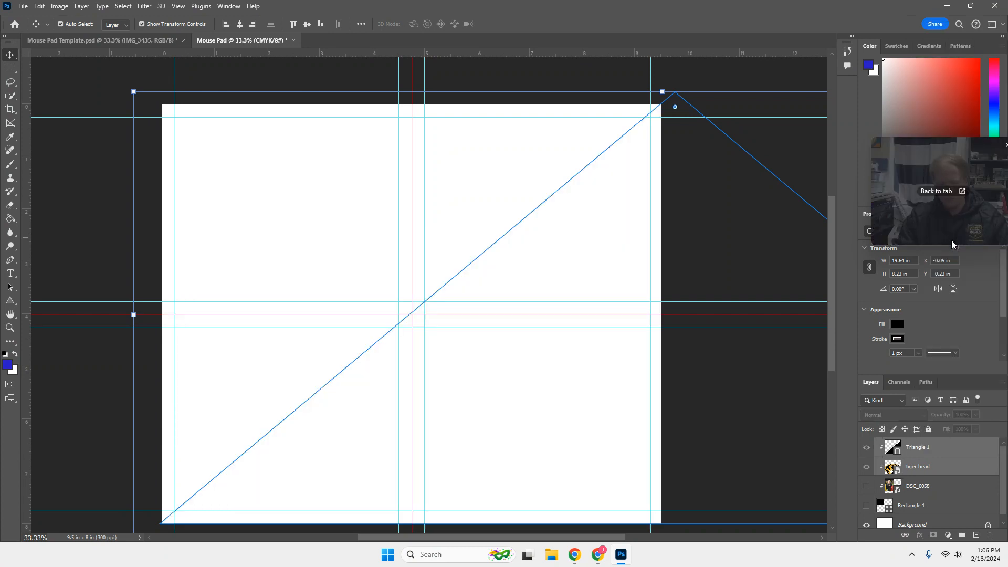
key(ctrl+z)
- Try to clip only the Triangle 1 layer to the tiger head below it, and undo the clipping mask
click(927, 452)
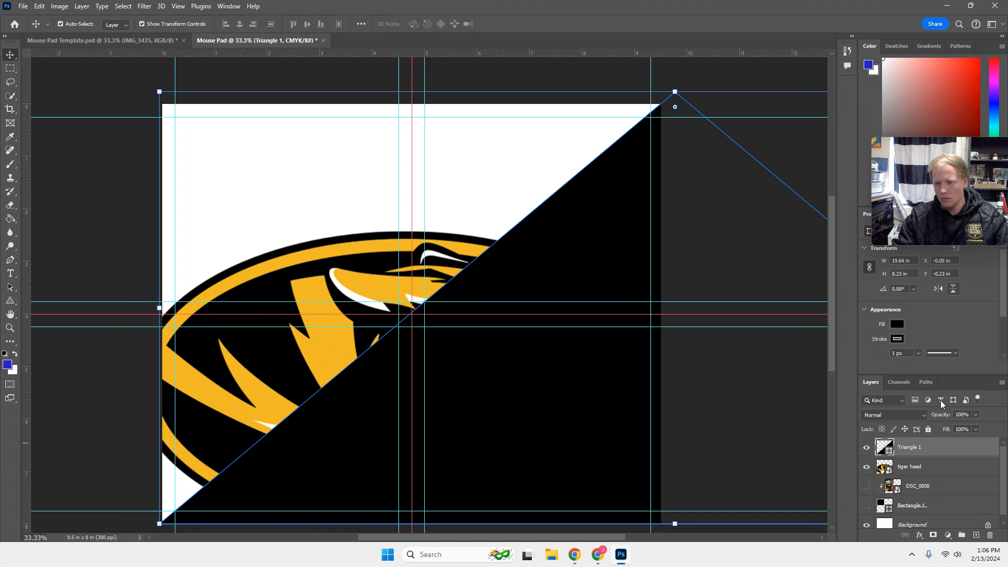
right_click(936, 446)
key(Escape)
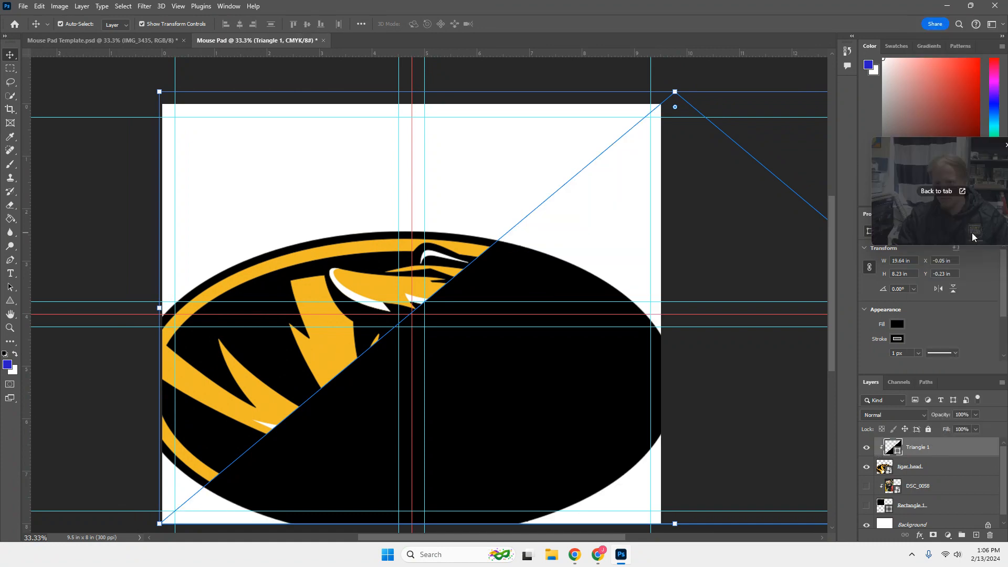
key(ctrl+z)
key(ctrl+shift+z)
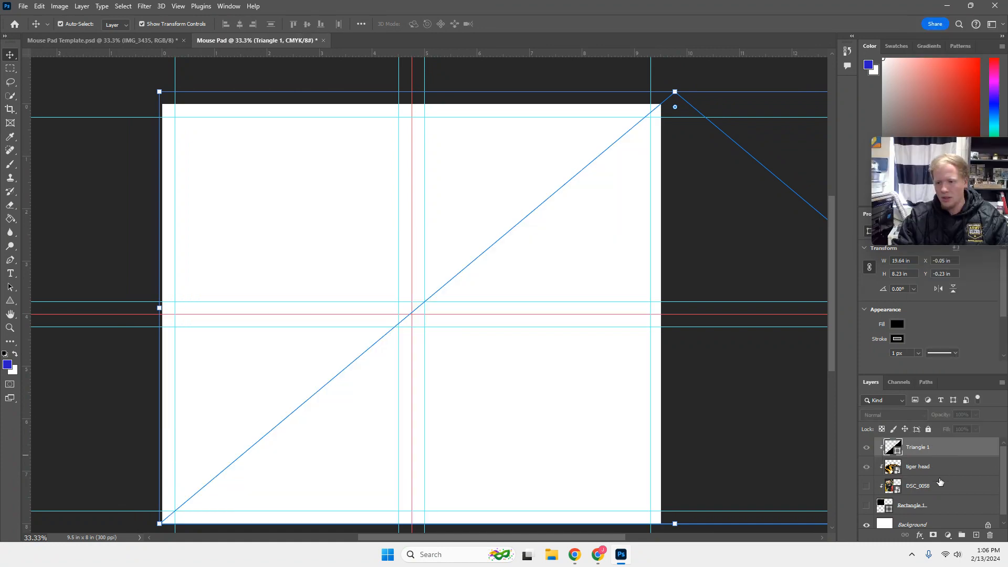
key(ctrl+z)
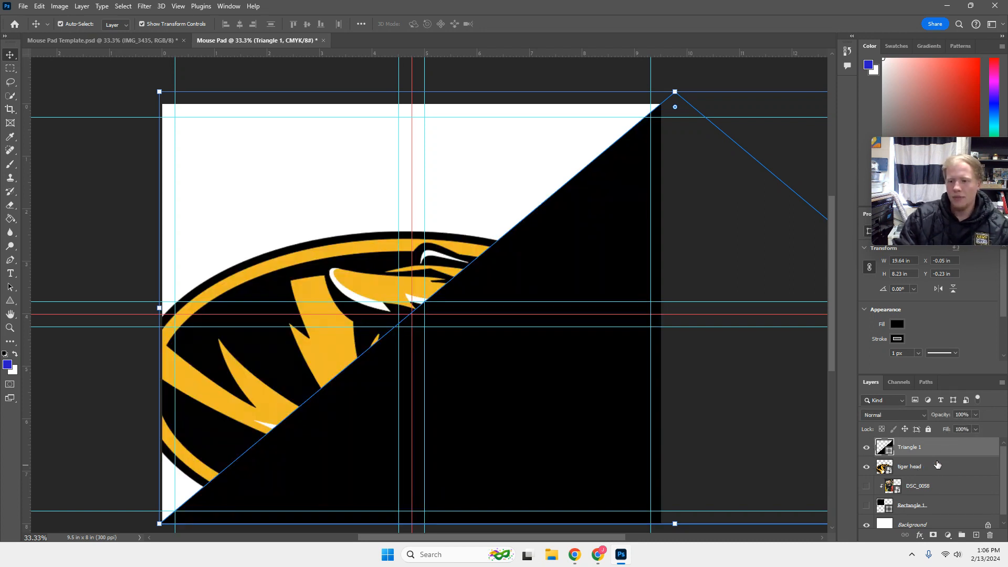
click(933, 461)
double_click(933, 462)
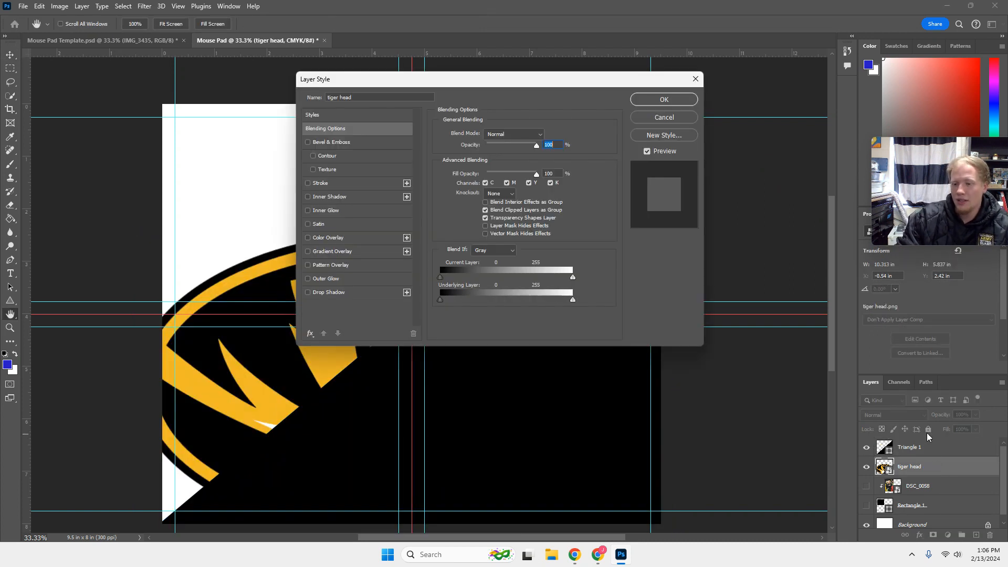
click(664, 116)
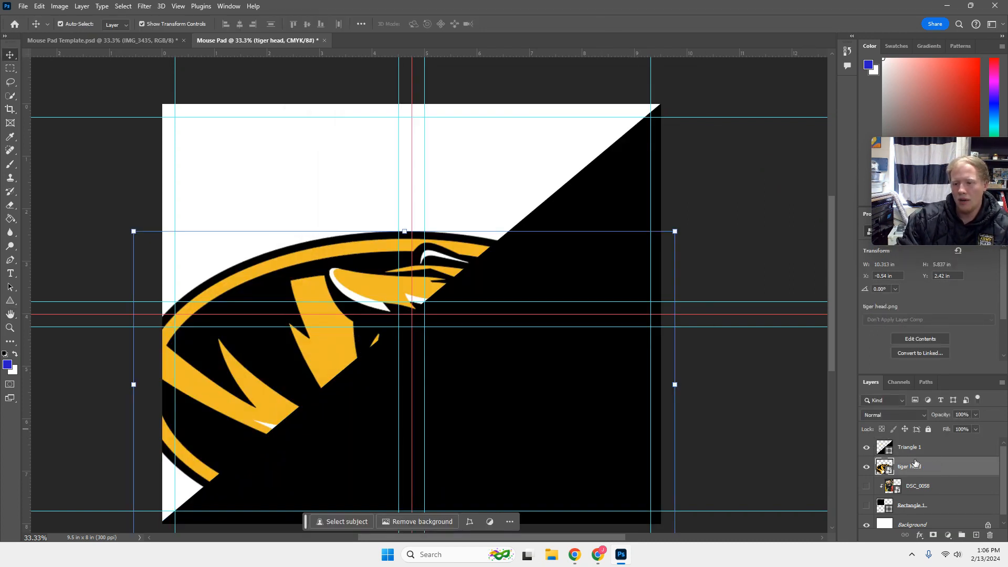
- Move the tiger head layer above Triangle 1, clip it to the triangle, and shift the image toward the canvas's right edge
drag(916, 466, 937, 448)
right_click(940, 447)
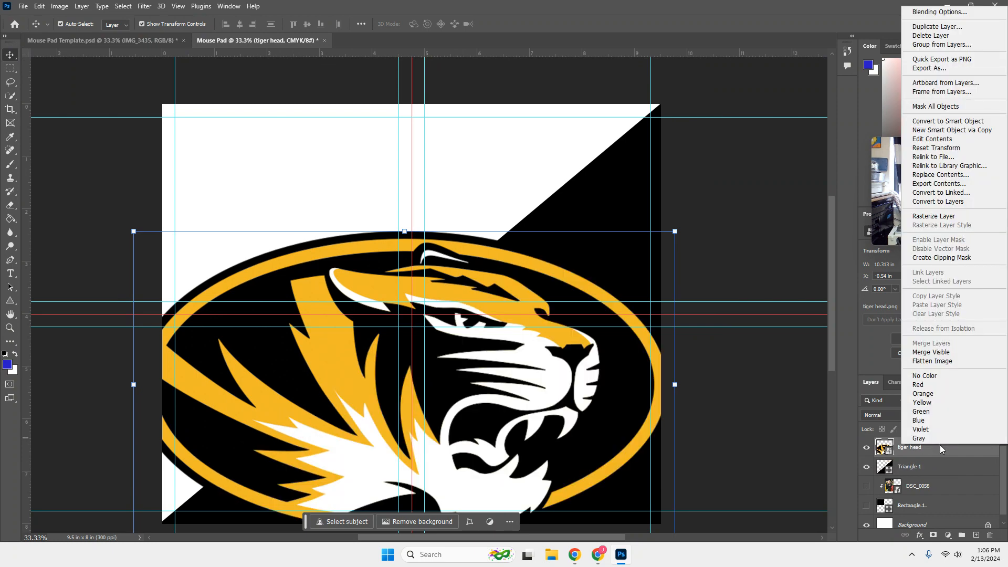
click(943, 262)
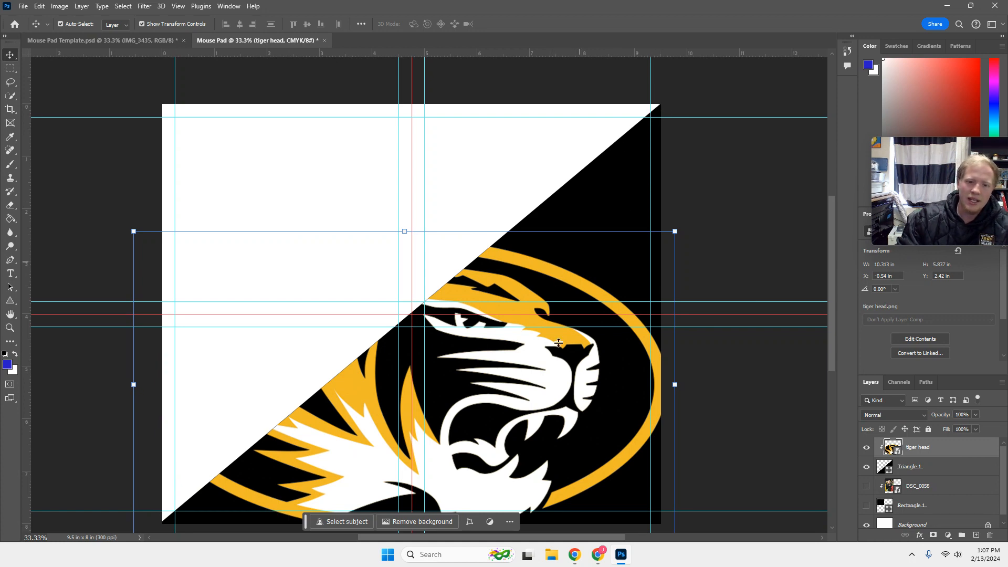
drag(533, 383, 572, 398)
- Show the Rectangle 1 and DSC_0058 layers and move the clipped tiger head down and left to about X -0.16, Y 2.83 in
click(866, 505)
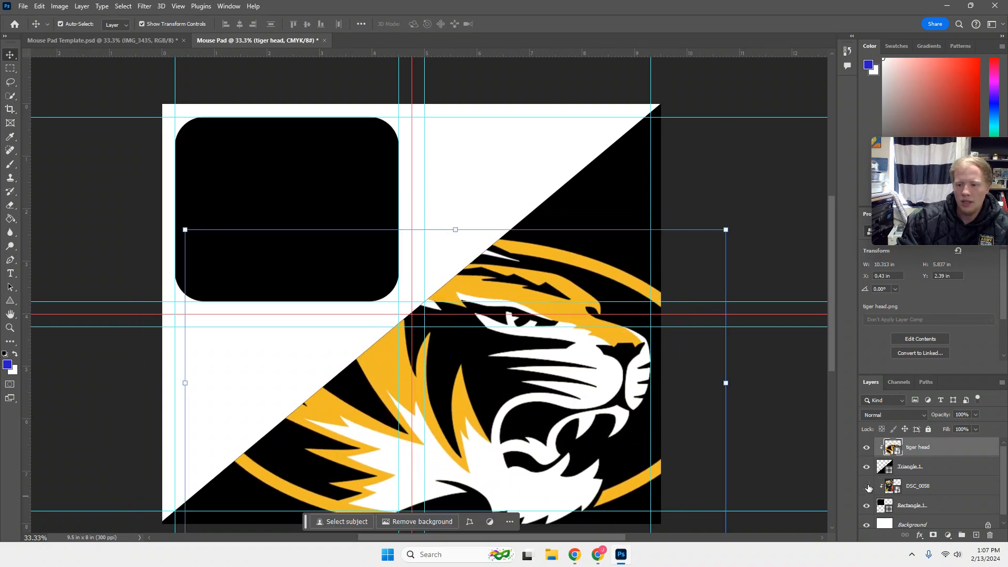
click(866, 485)
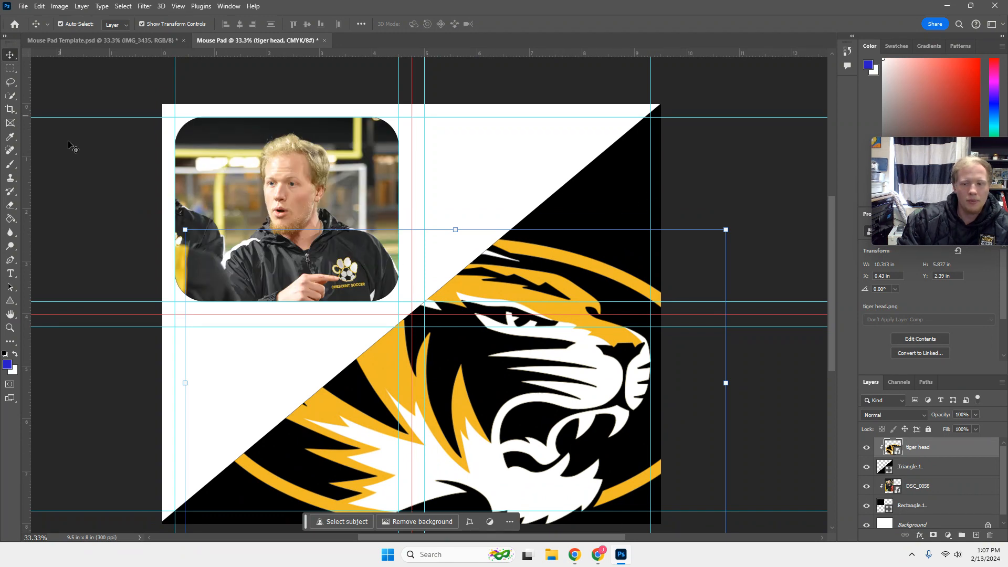
click(771, 148)
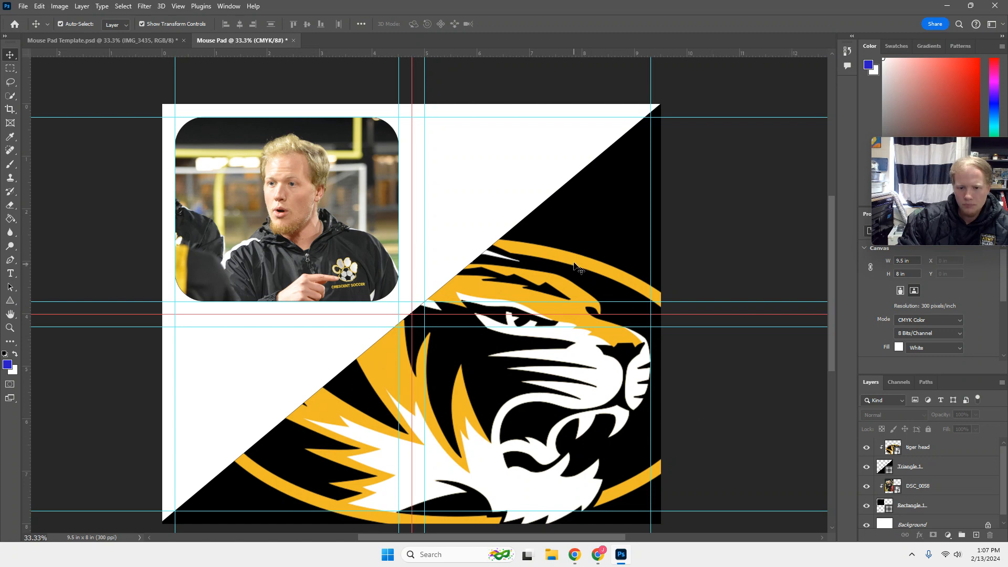
drag(573, 262, 544, 288)
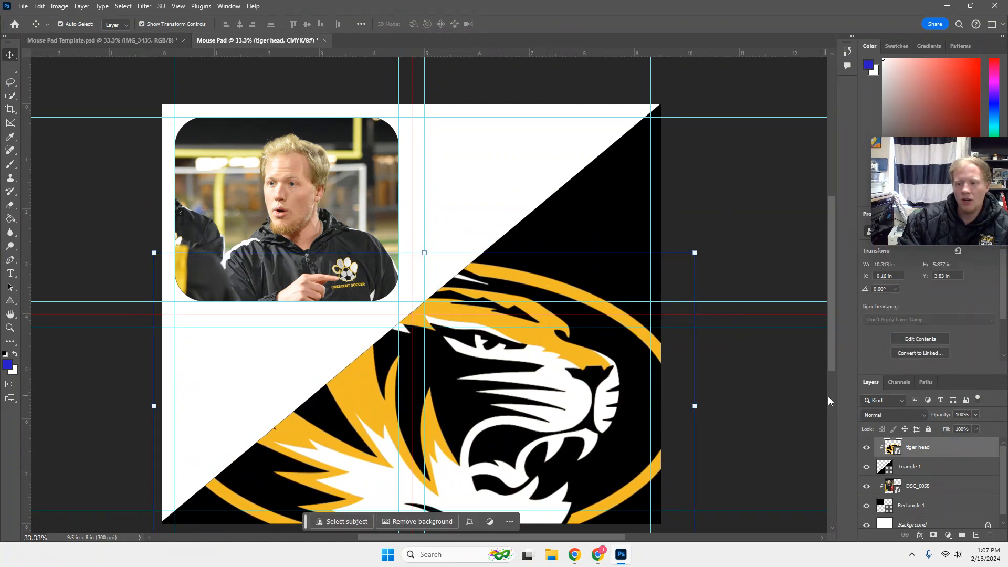
- Check the triangle by toggling its visibility, and move the clipped tiger head up and right to about X 0.45, Y 2.67 in
click(865, 467)
click(866, 466)
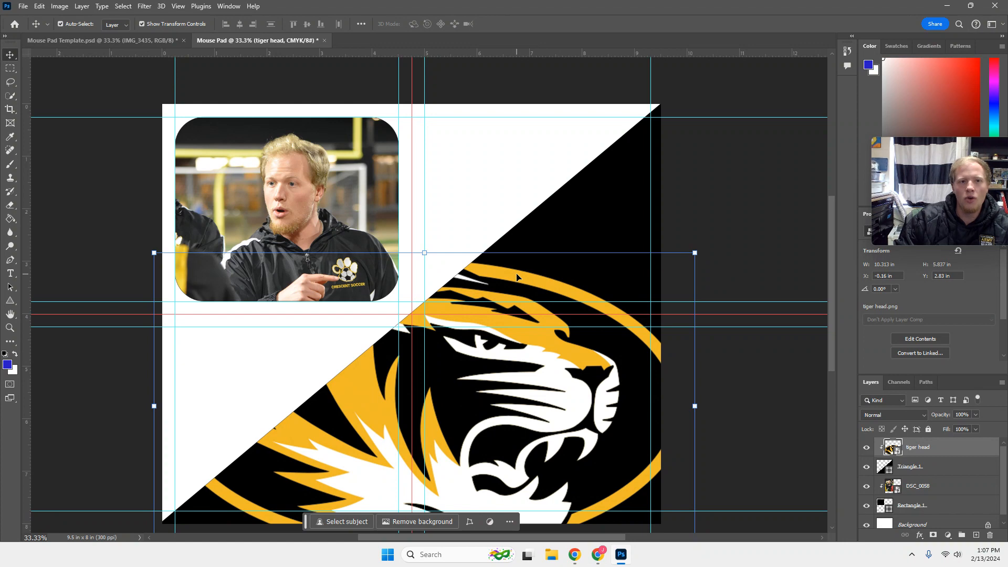
drag(516, 306, 548, 298)
- Switch to Chrome, search Google Images for "mizzou tiger", and preview the Wikipedia oval tiger logo
click(597, 554)
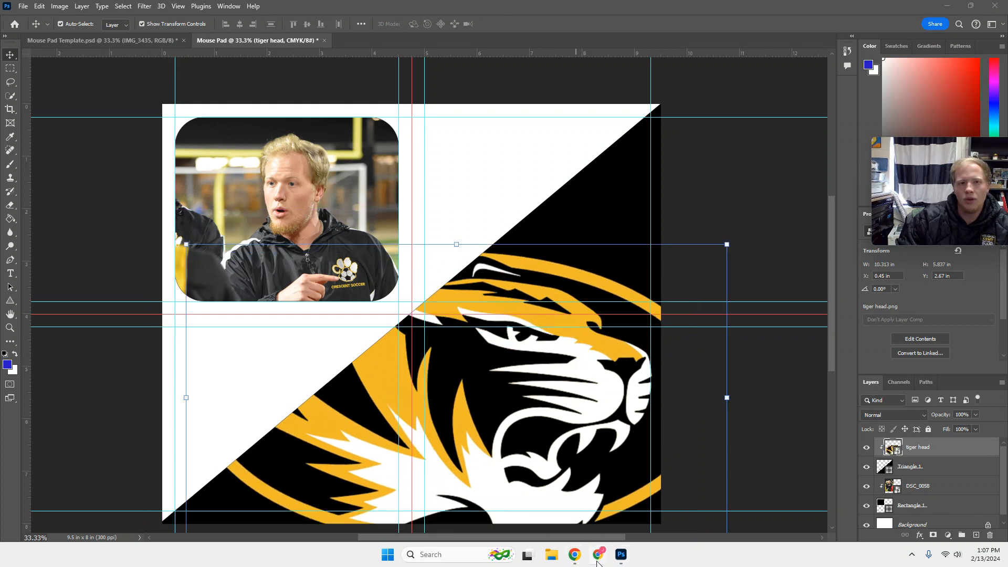
click(529, 12)
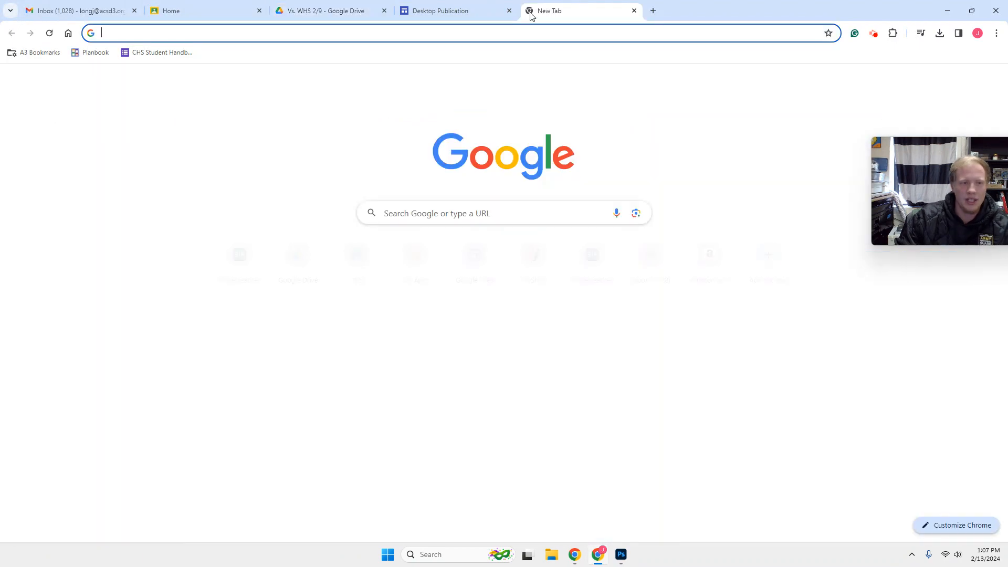
text(tige)
key(BackSpace)
key(BackSpace)
key(BackSpace)
key(BackSpace)
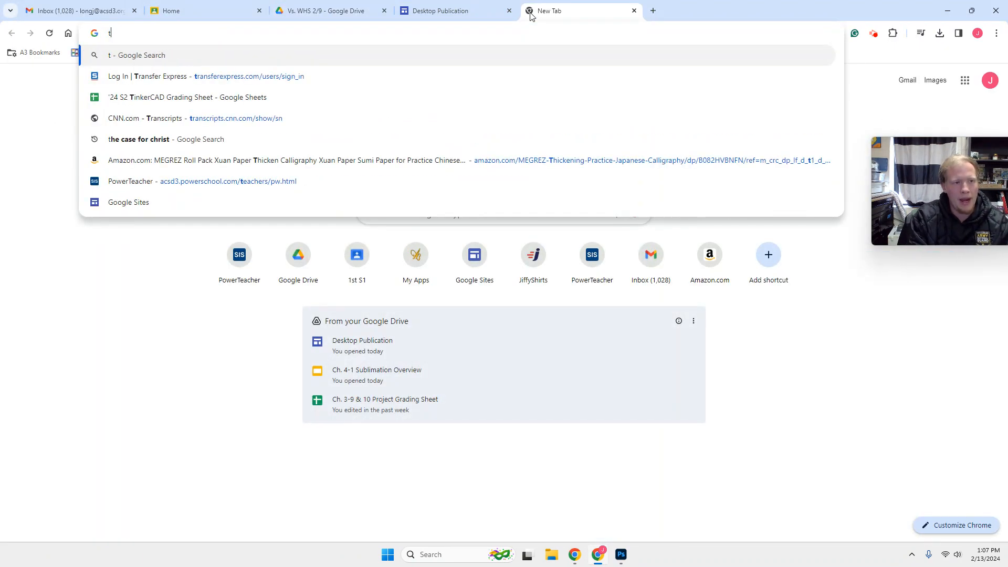
text(i)
key(BackSpace)
key(BackSpace)
text(mizzo)
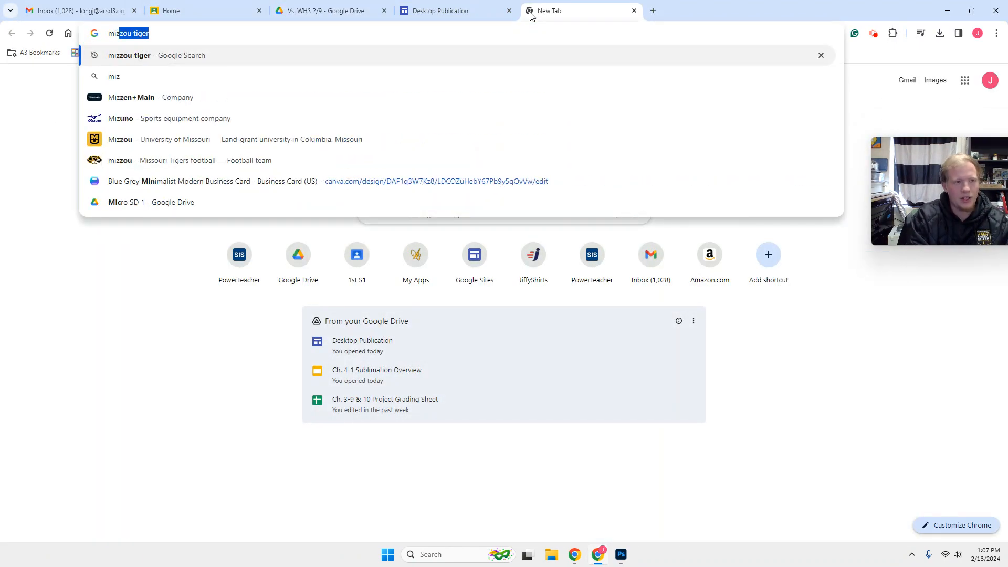
key(Return)
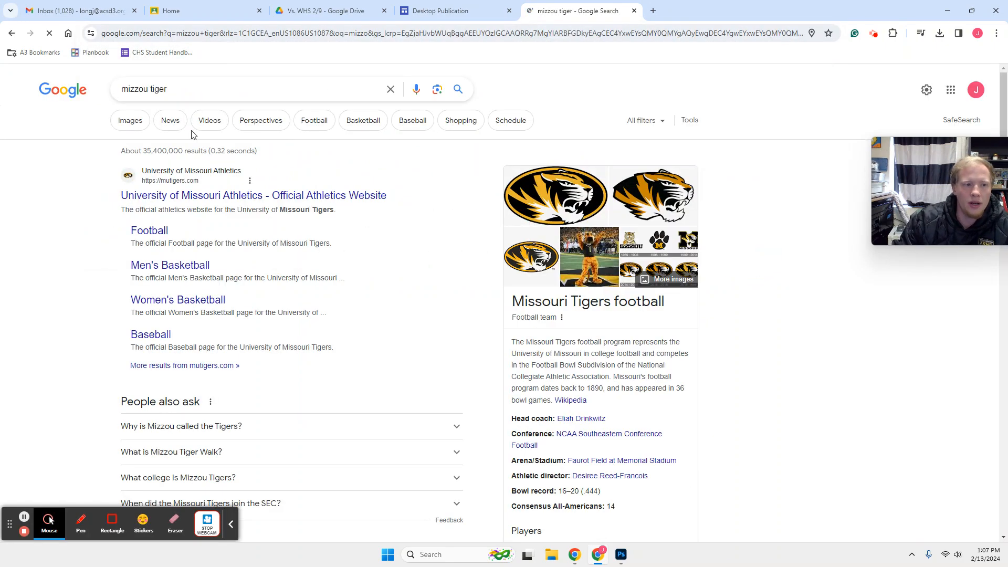
click(119, 126)
click(88, 245)
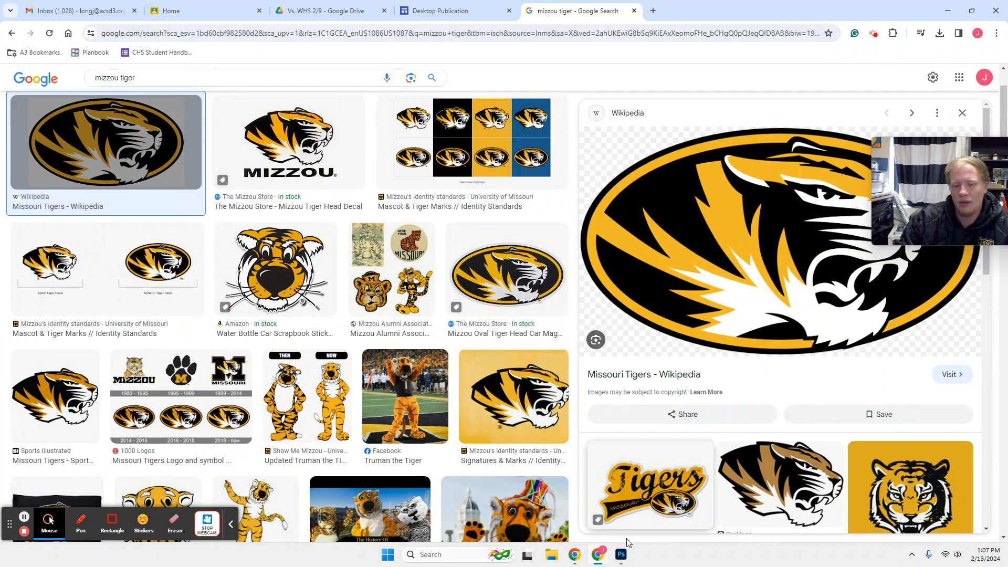
- Switch back to Photoshop, group the Triangle 1 and tiger head layers, and name the group "Tiger Head"
click(621, 554)
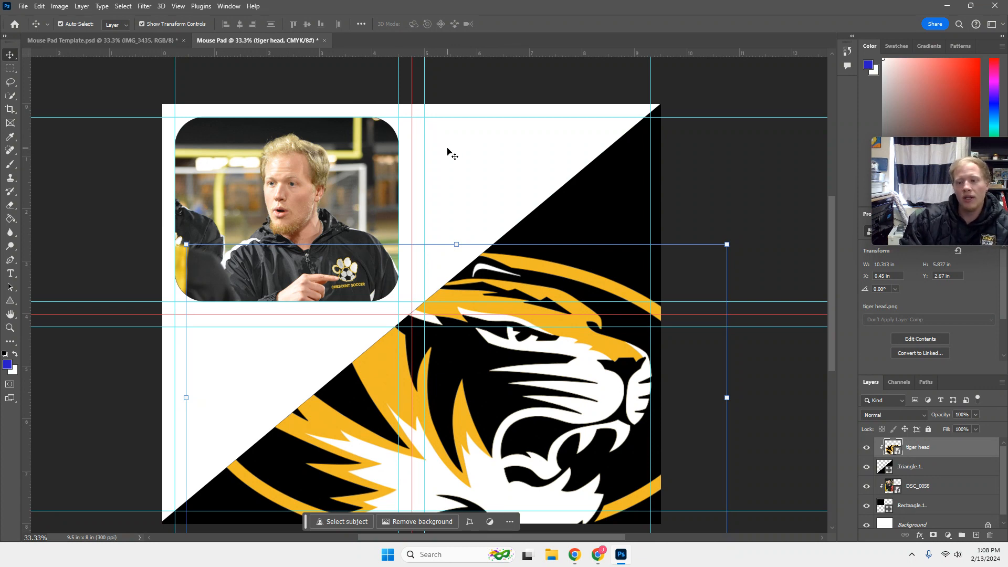
click(956, 468)
ctrl+click(959, 450)
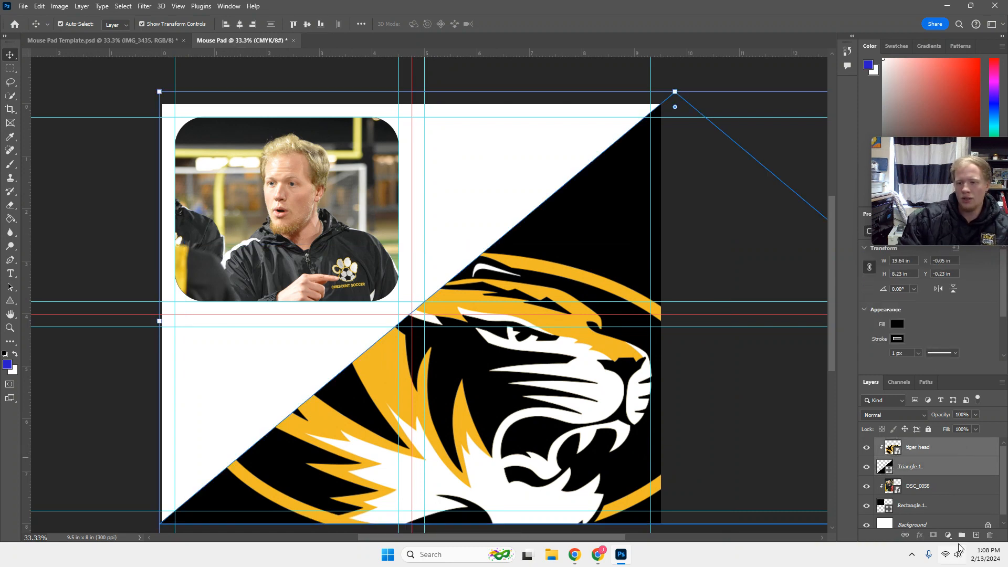
click(977, 535)
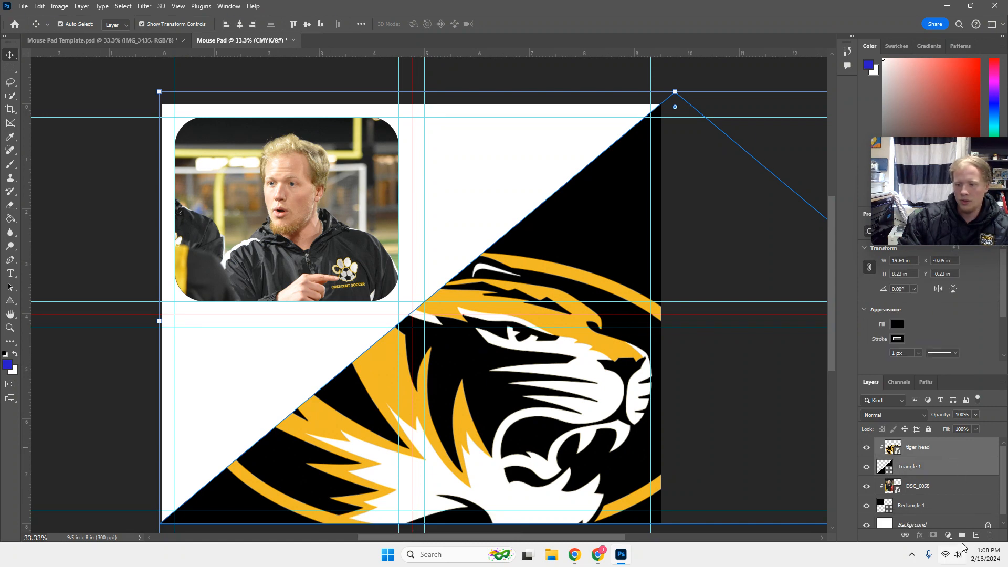
key(ctrl+g)
double_click(905, 445)
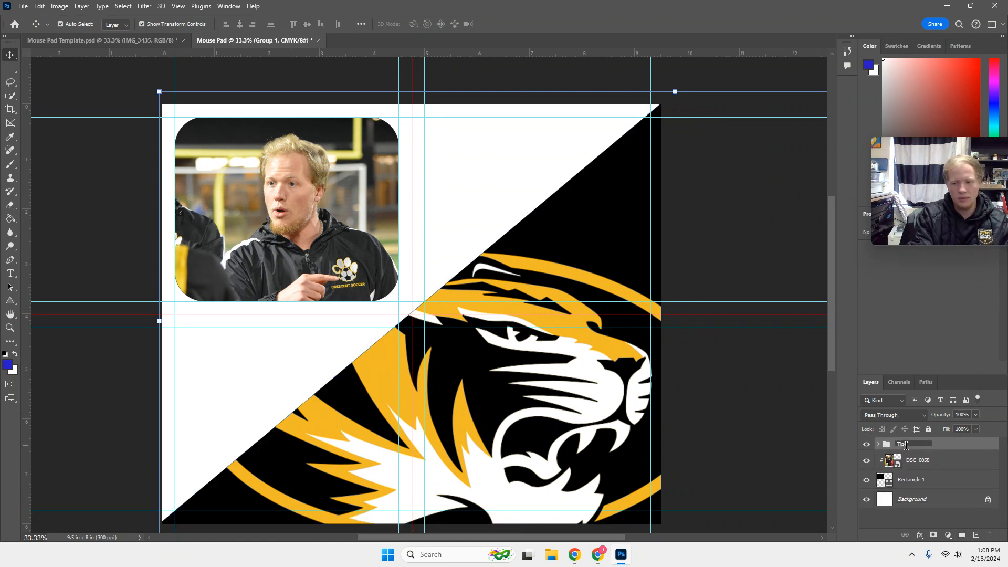
text(Tiger Head)
key(Return)
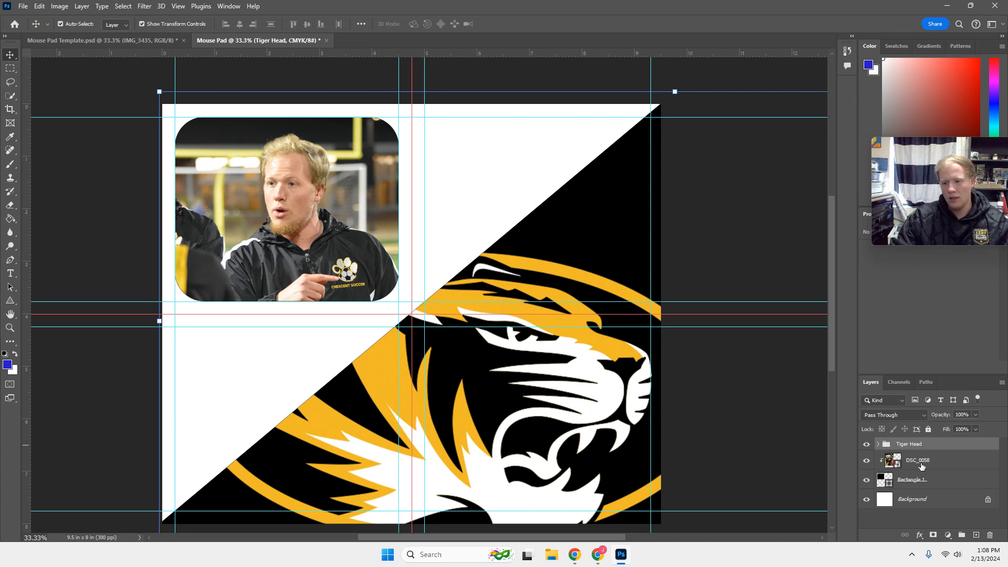
- Merge the DSC_0058 and Rectangle 1 layers into one layer and rename it "top Left"
click(921, 467)
shift+click(939, 482)
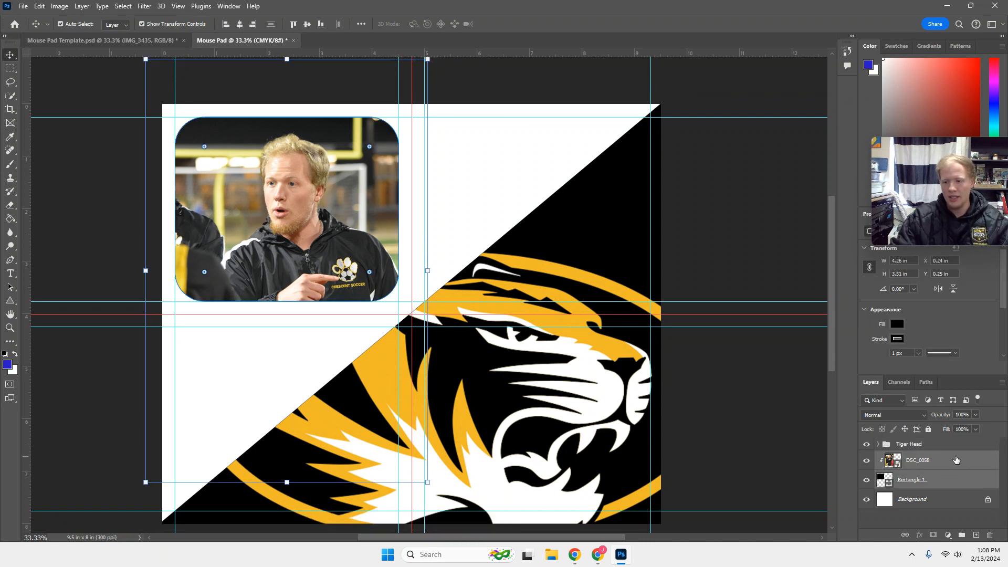
right_click(954, 457)
click(930, 354)
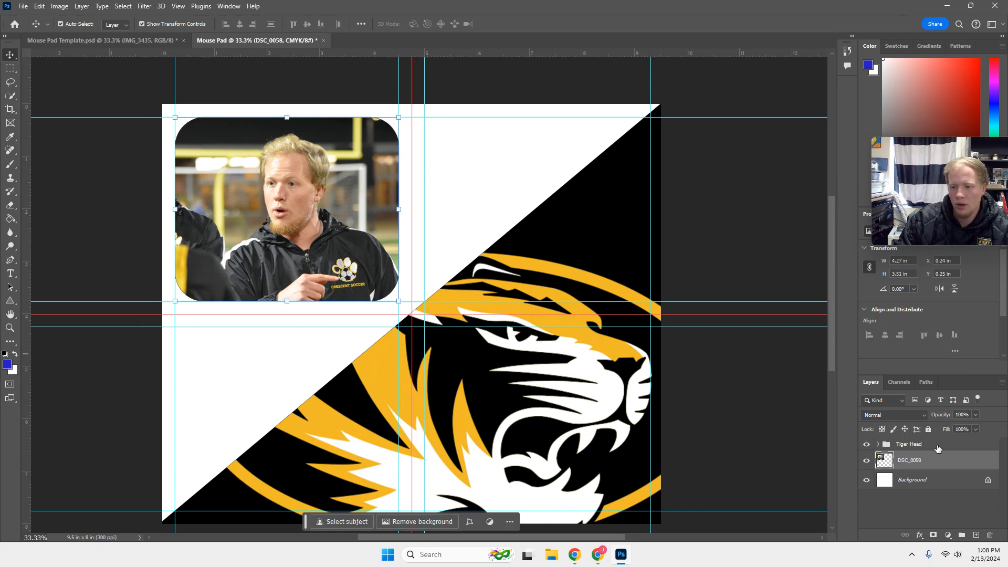
double_click(916, 461)
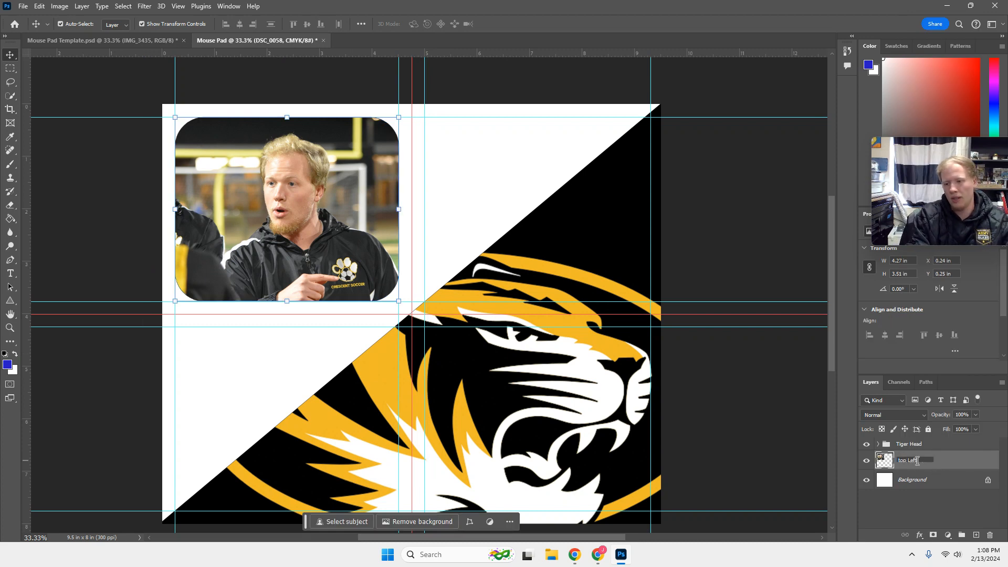
key(Return)
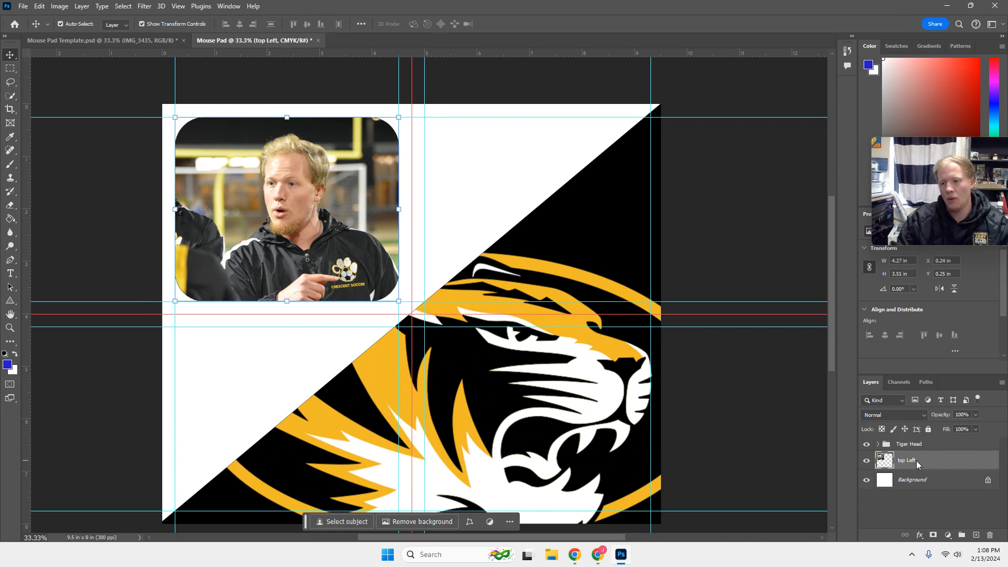
- Check the contents of the Tiger Head group and the top Left layer by toggling their visibility, and deselect the layers
click(867, 444)
click(866, 444)
click(866, 460)
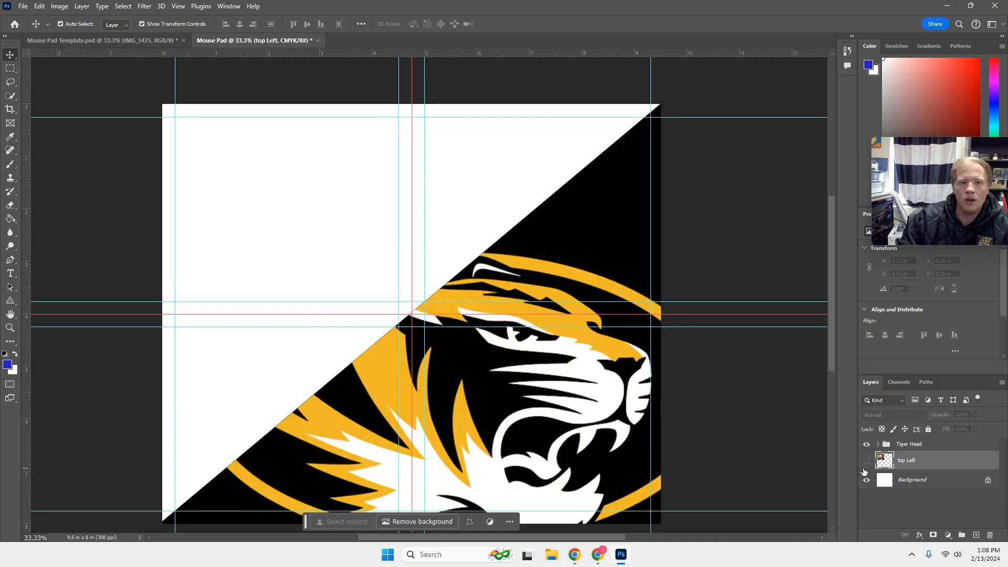
click(867, 460)
click(54, 209)
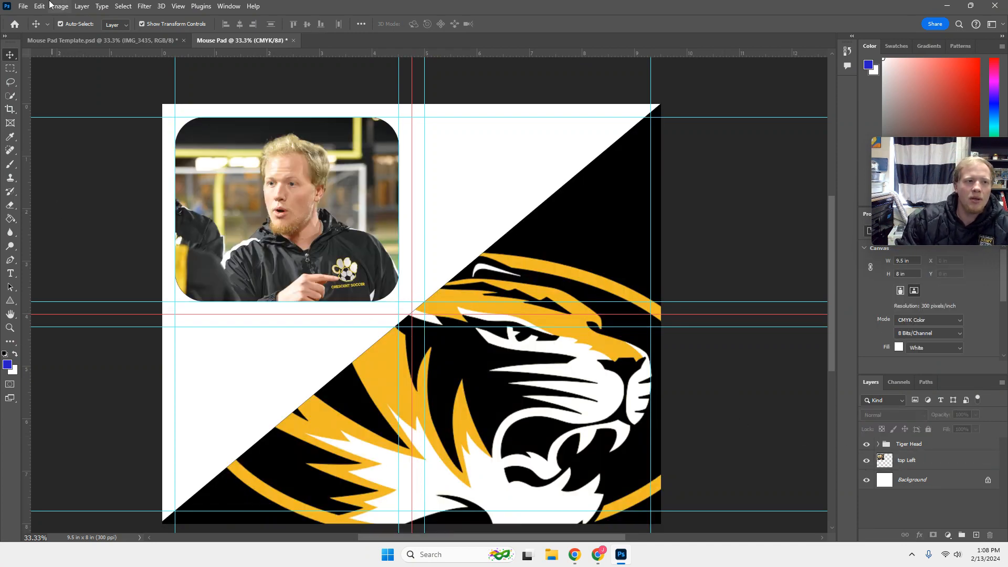
click(21, 6)
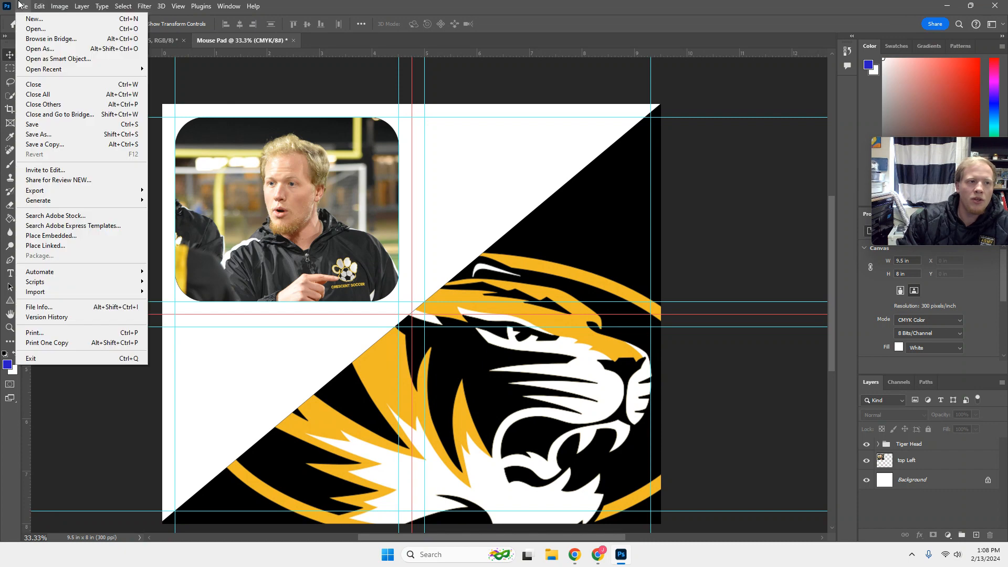
click(56, 128)
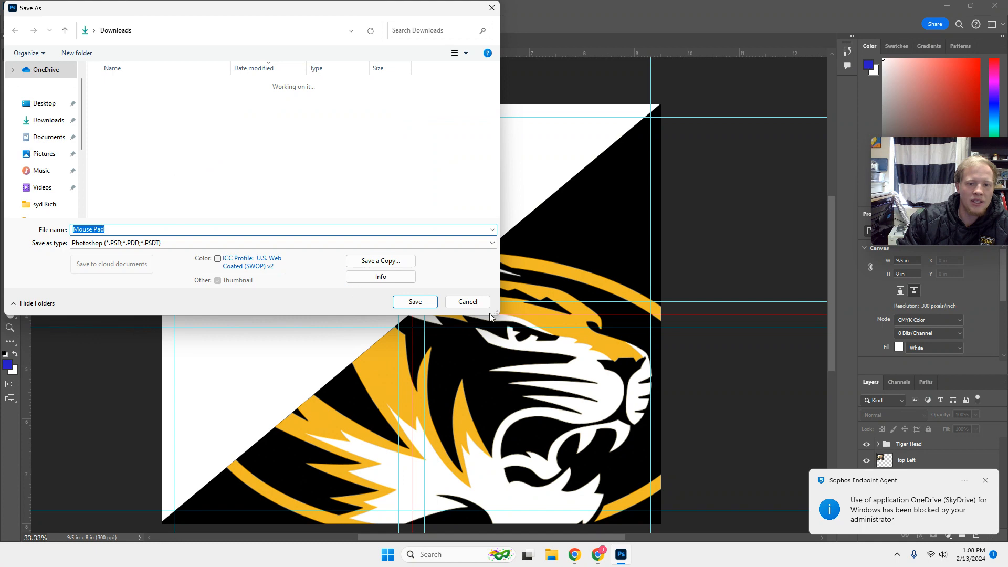
click(484, 305)
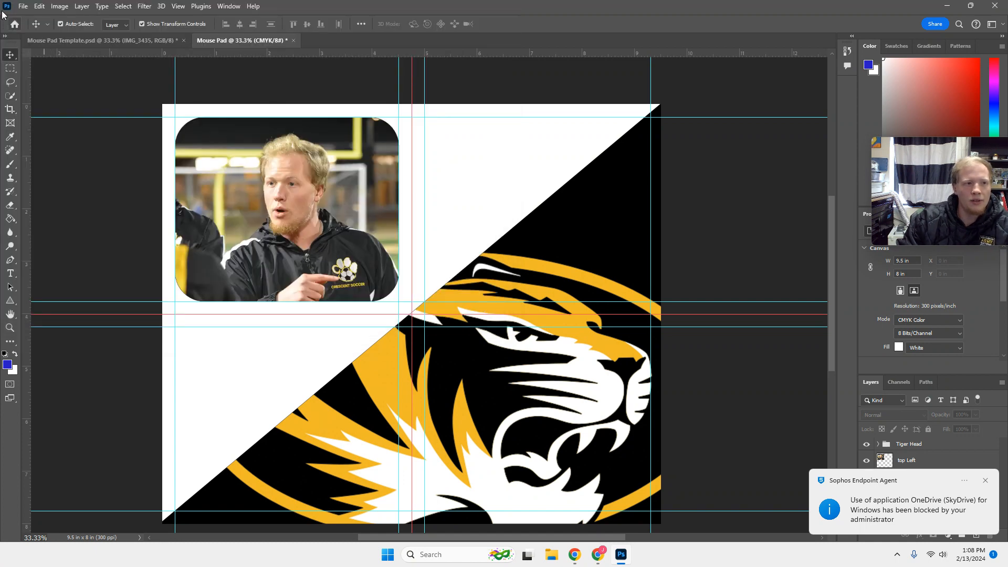
- Save the document to the Desktop as the Photoshop file "Mouse Pad2" with Maximize Compatibility on
click(25, 7)
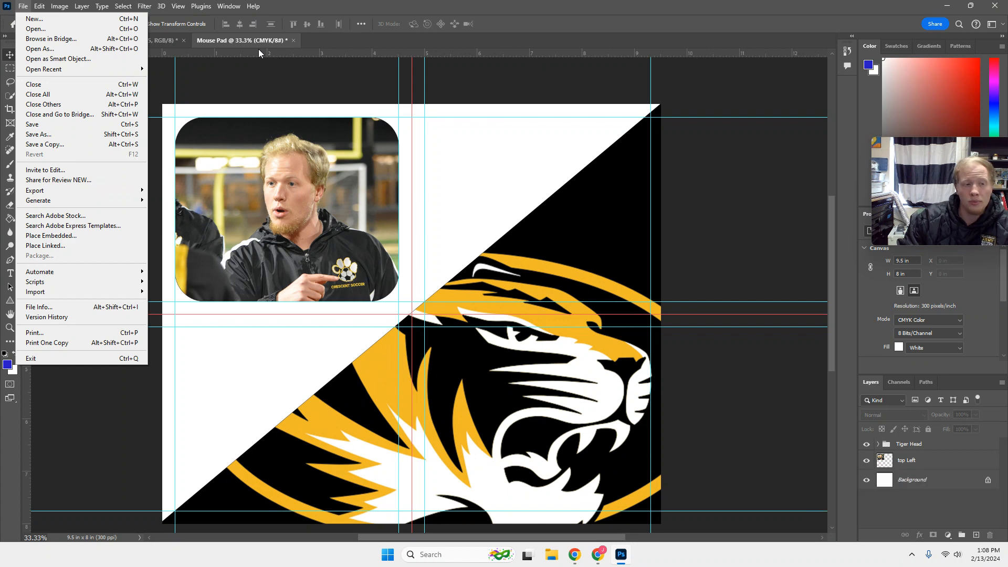
click(104, 125)
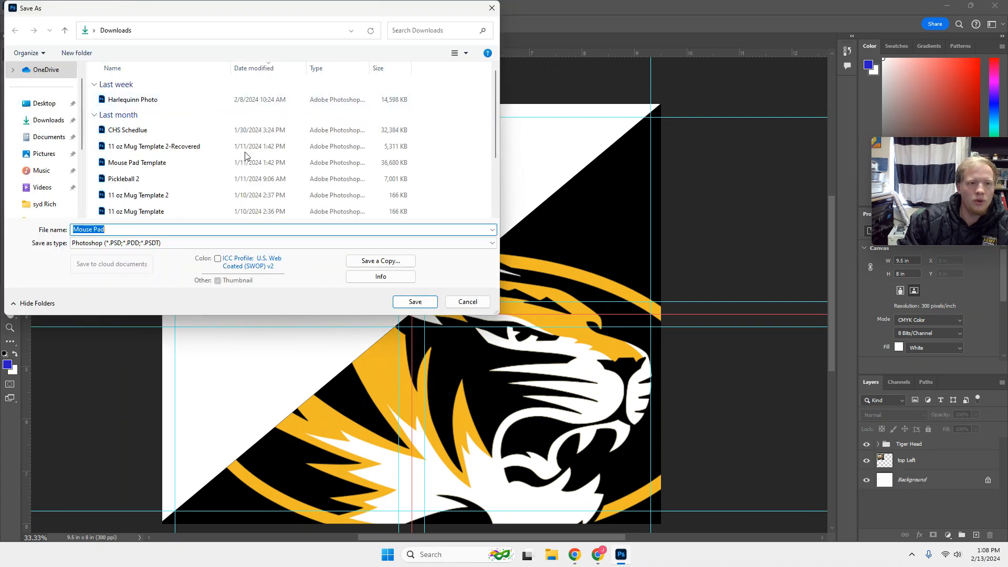
key(End)
text(2)
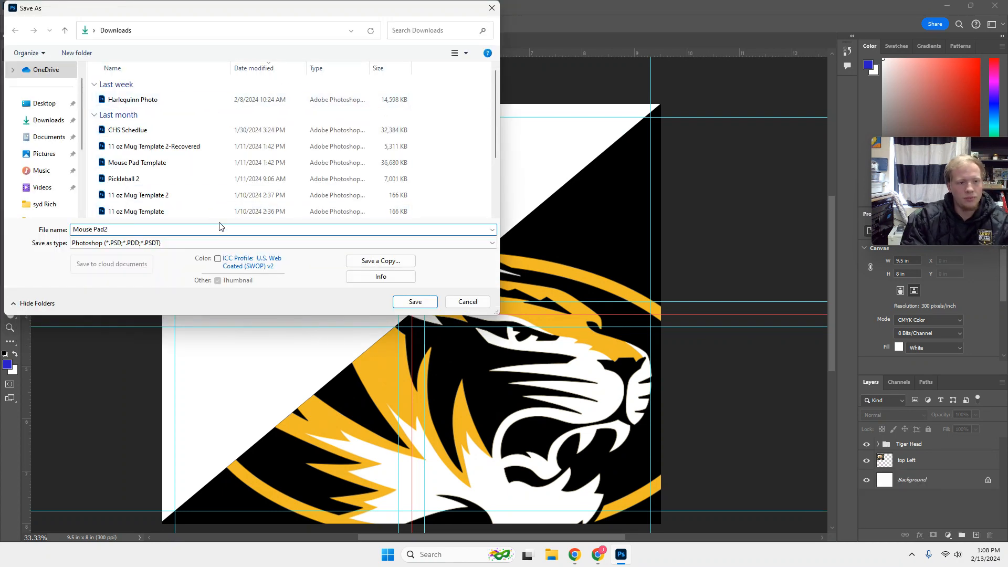
click(48, 104)
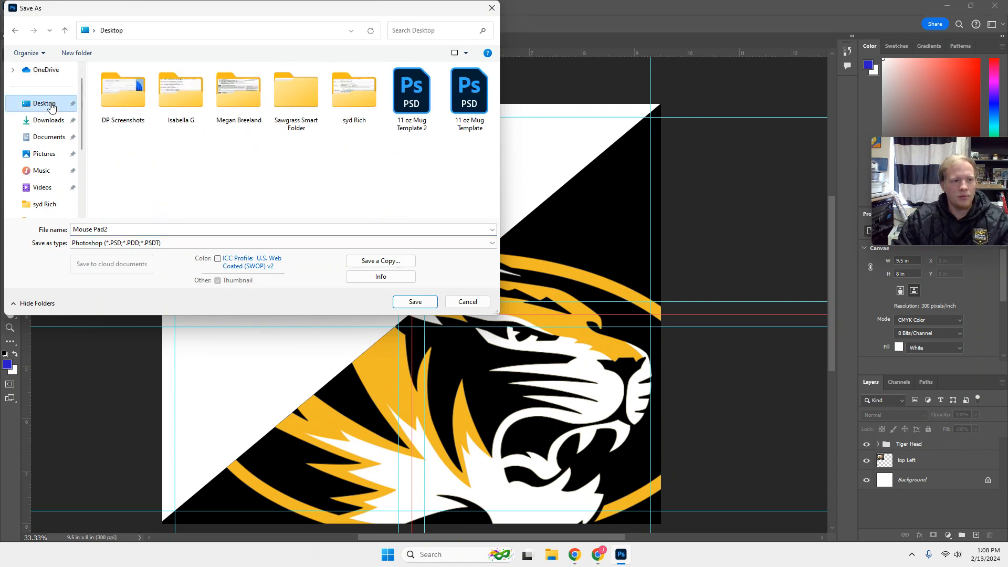
click(412, 302)
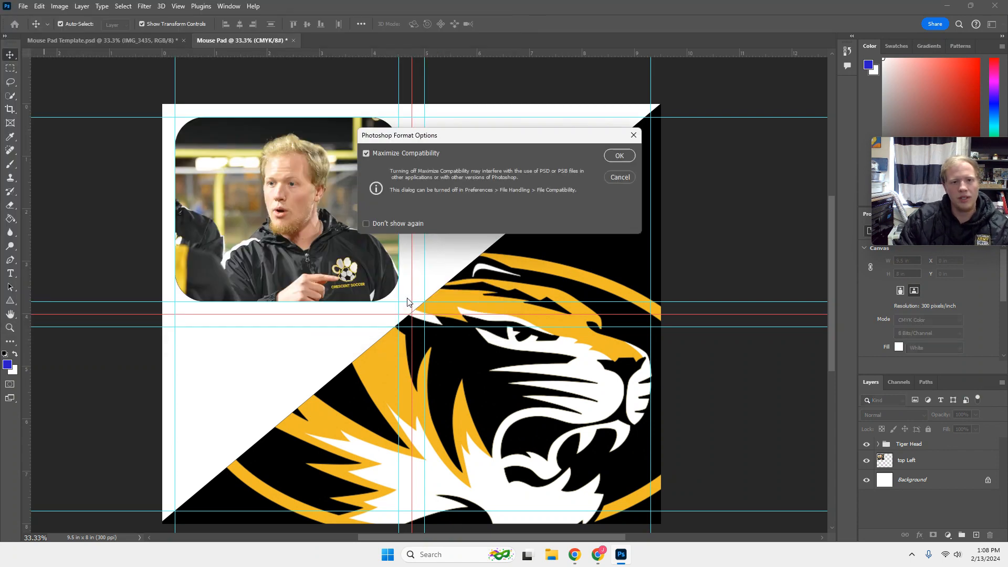
click(619, 156)
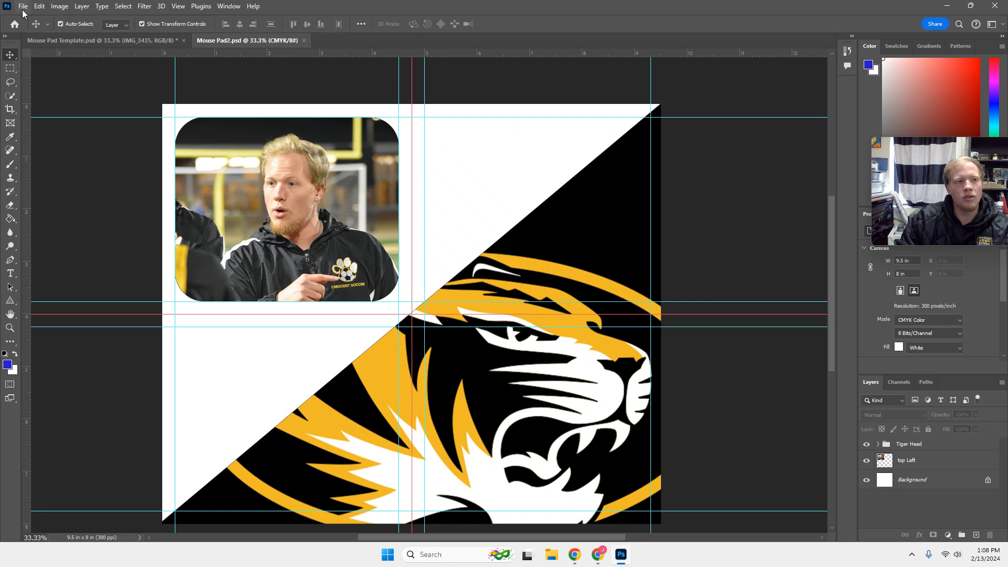
- Save a JPEG copy named "Mouse Pad2 copy" to the Desktop at Maximum quality with the Baseline ("Standard") format
click(23, 6)
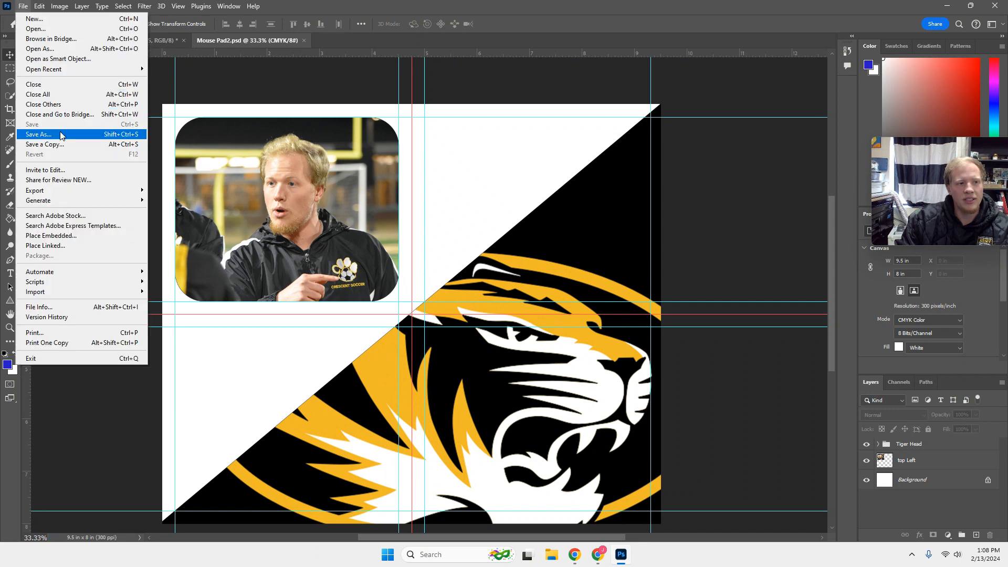
click(58, 144)
click(225, 241)
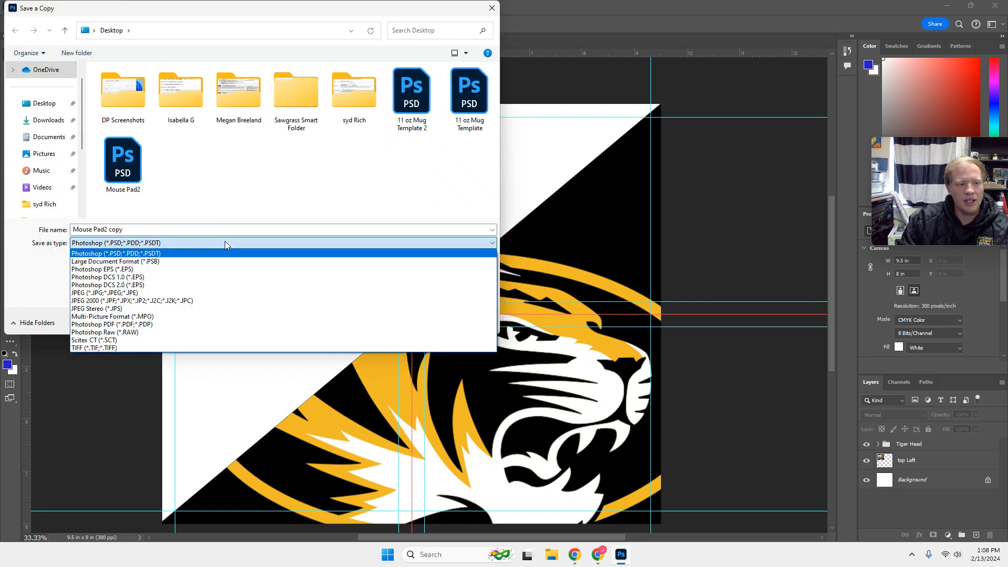
click(198, 296)
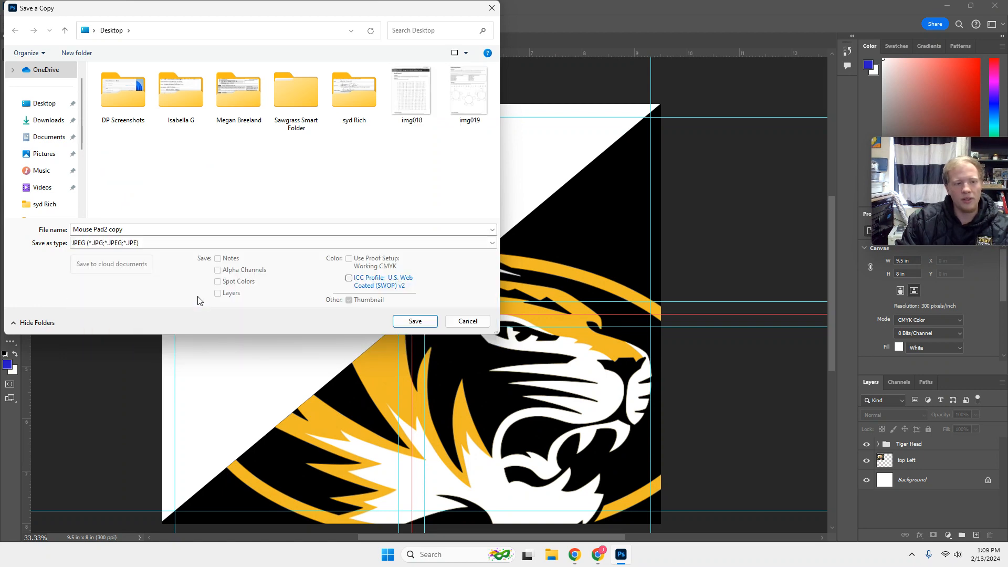
click(414, 320)
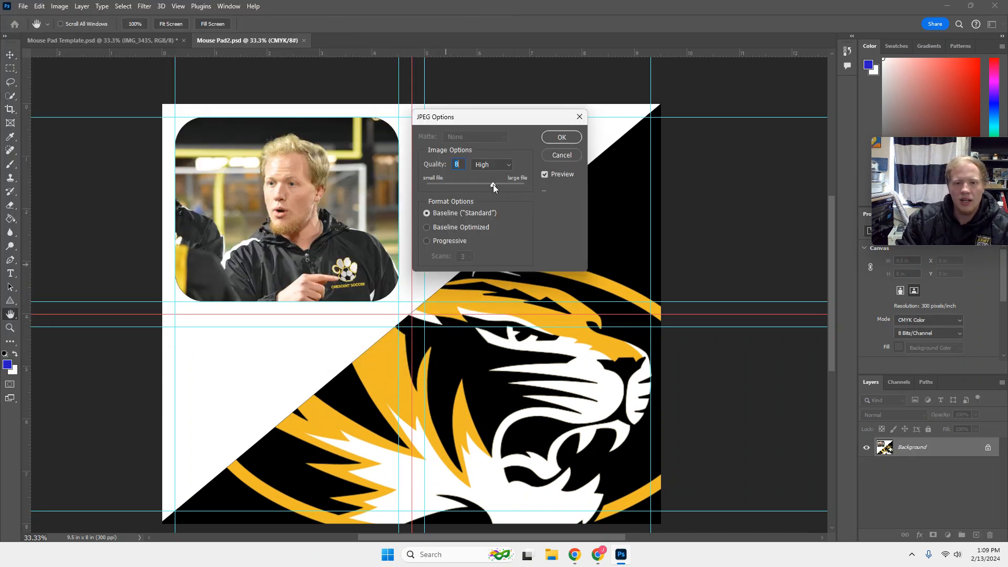
drag(493, 185, 524, 185)
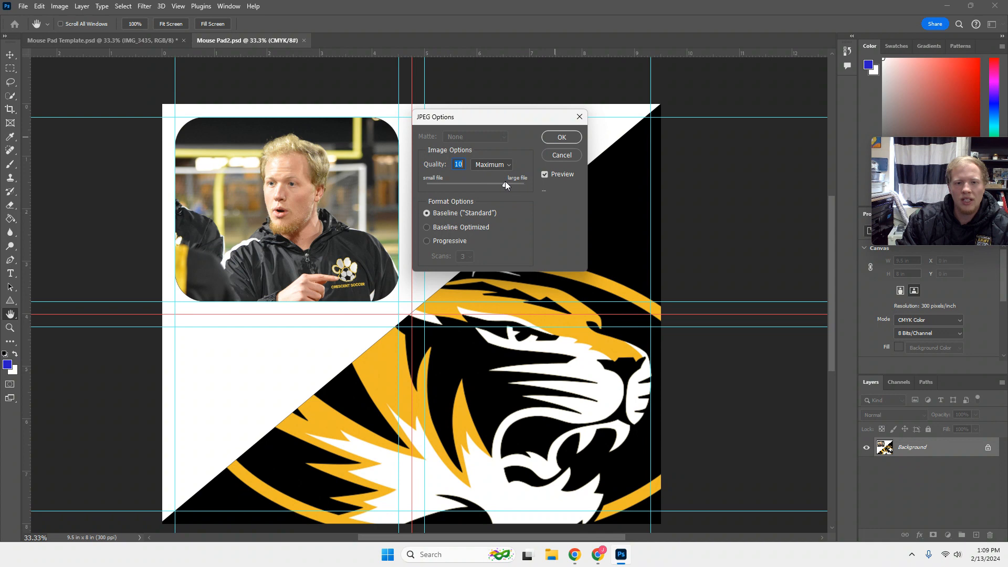
click(557, 138)
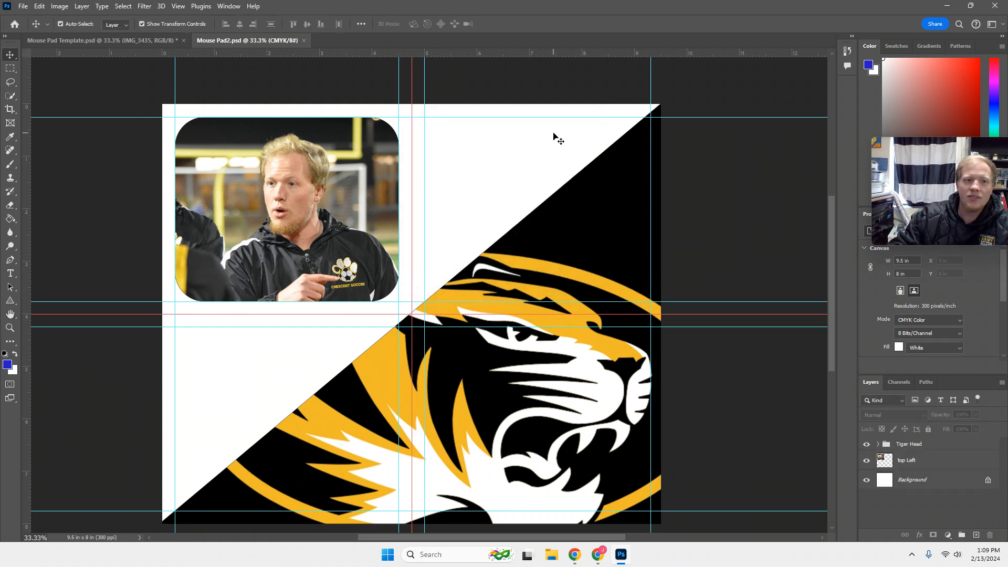
- Show the recent files in File Explorer, and switch to Chrome
click(557, 556)
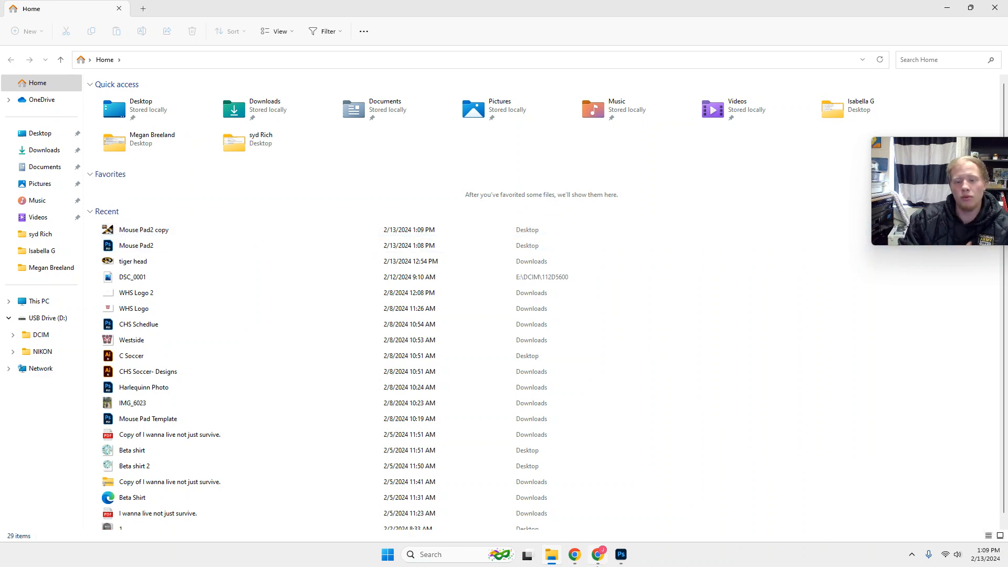
click(598, 554)
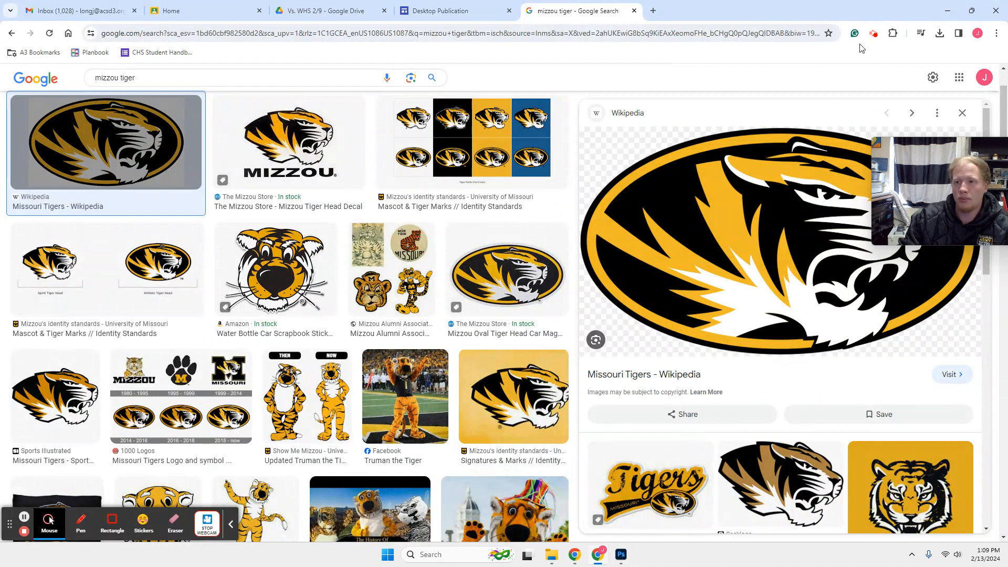